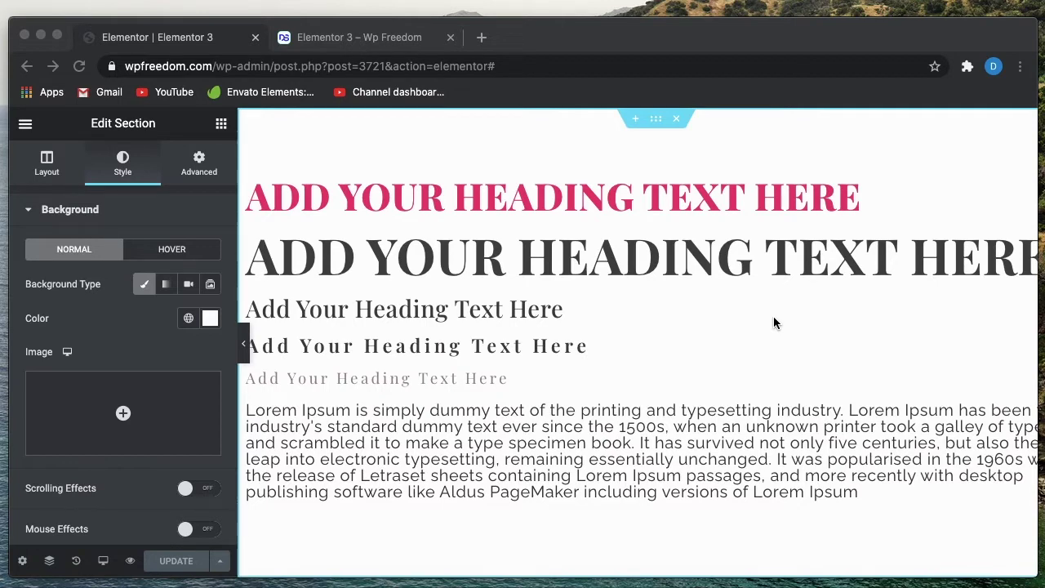
Go from the page preview to the WordPress Dashboard and bring up the Elementor admin menu.
{"action": "left_click", "coordinate": [377, 39]}
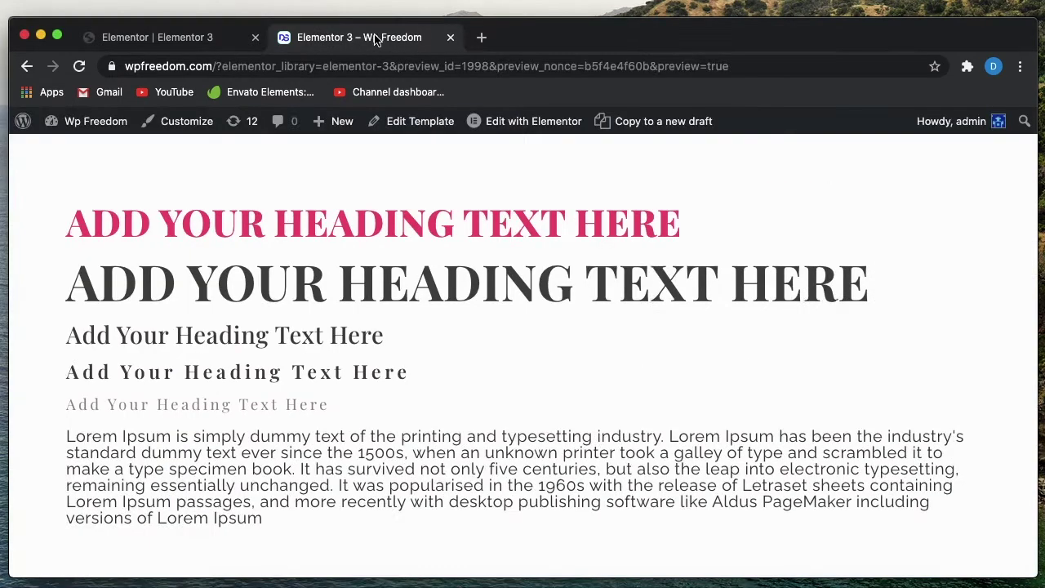
{"action": "mouse_move", "coordinate": [81, 122]}
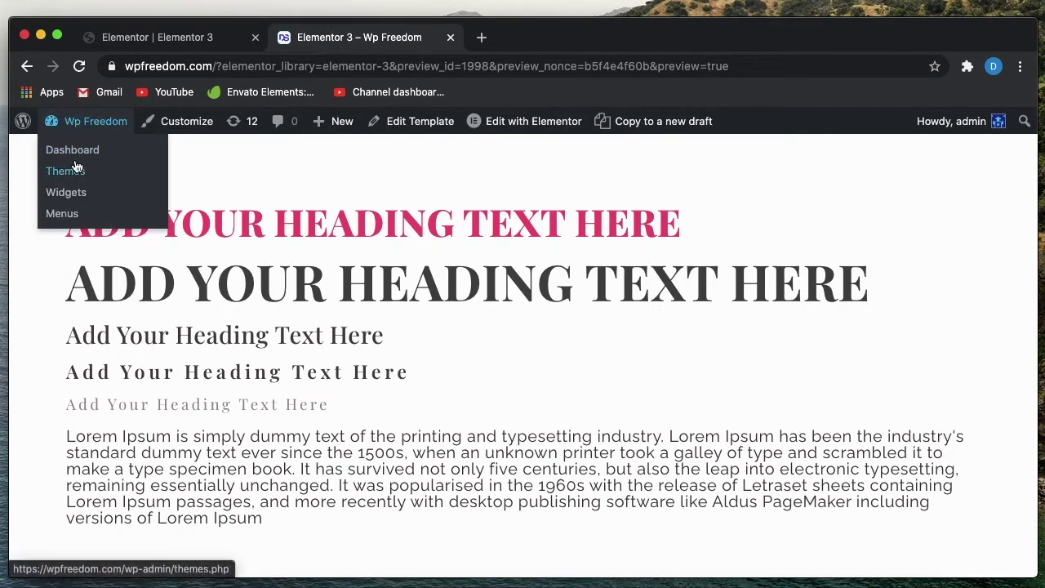
{"action": "left_click", "coordinate": [74, 150]}
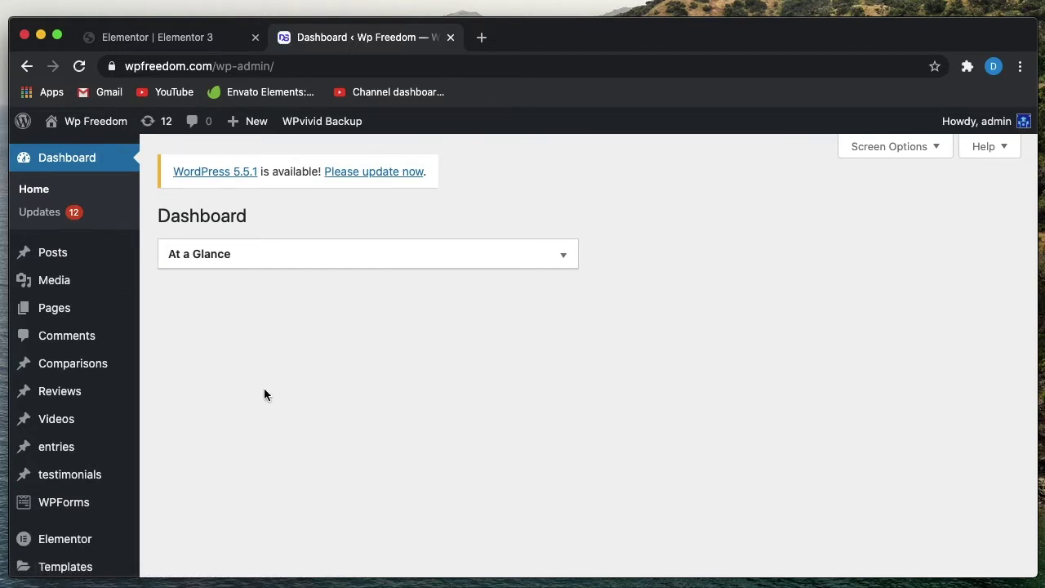
{"action": "scroll", "coordinate": [264, 388], "scroll_direction": "down", "scroll_amount": 3}
{"action": "mouse_move", "coordinate": [89, 355]}
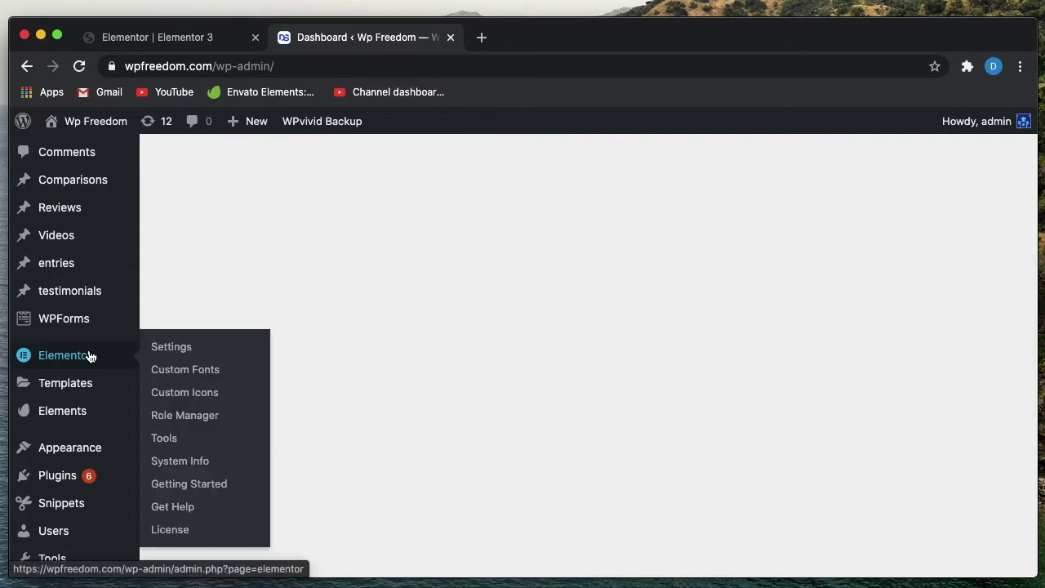
Open Elementor Settings and confirm Disable Default Colors and Disable Default Fonts are checked.
{"action": "left_click", "coordinate": [164, 351]}
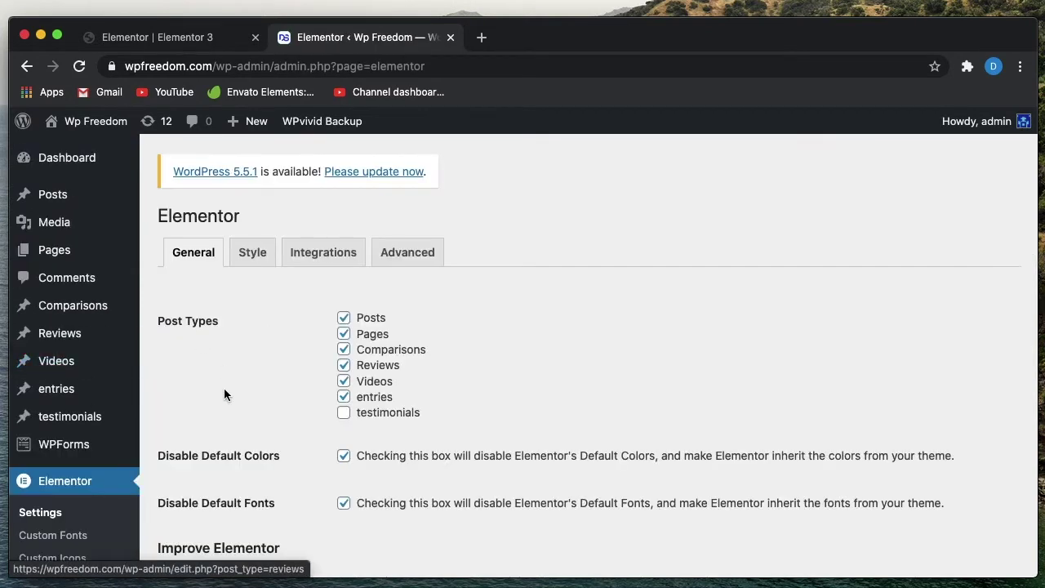
{"action": "scroll", "coordinate": [224, 395], "scroll_direction": "down", "scroll_amount": 4}
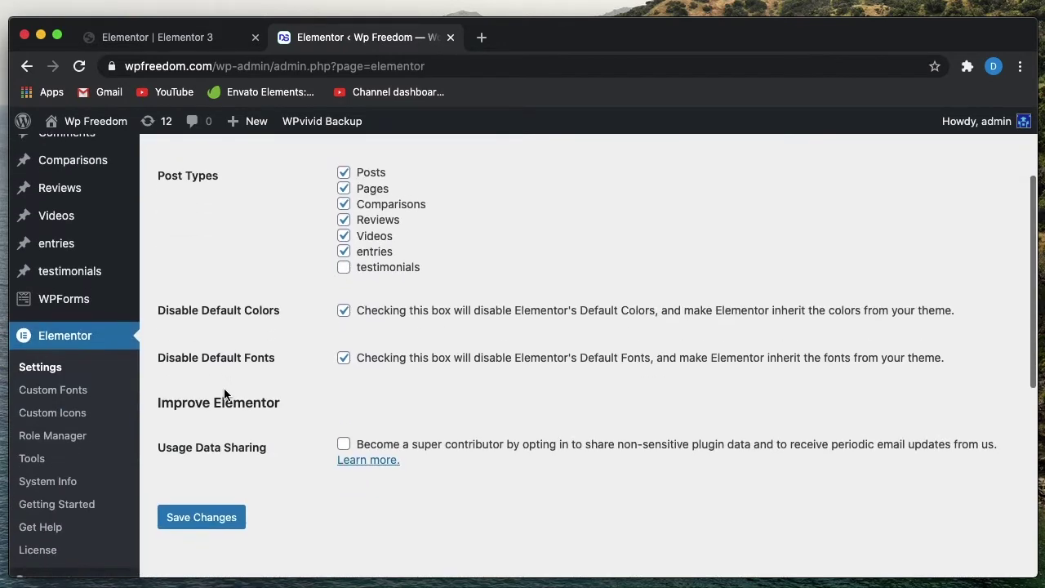
{"action": "triple_click", "coordinate": [223, 306]}
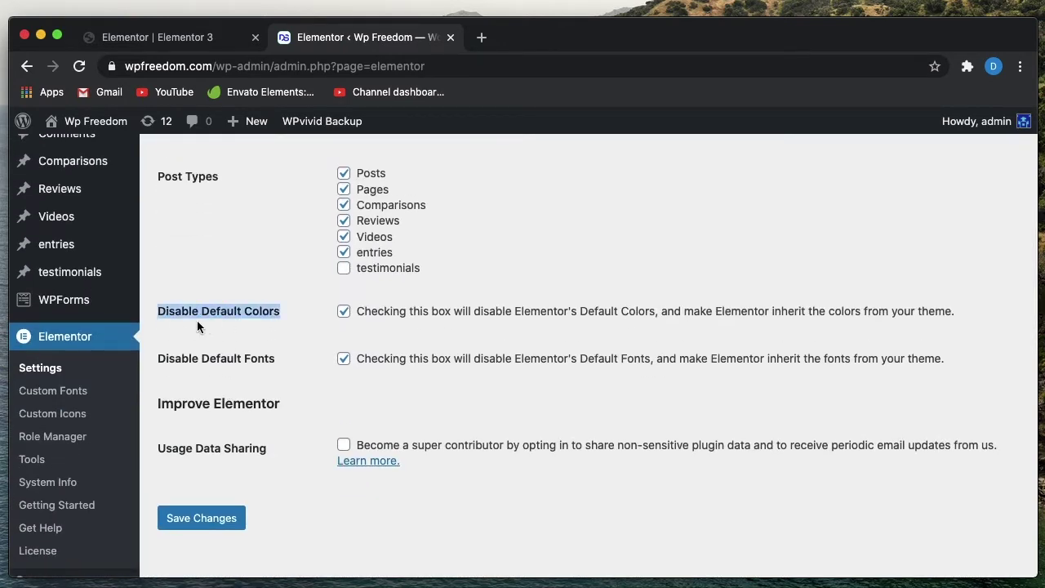
{"action": "triple_click", "coordinate": [244, 360]}
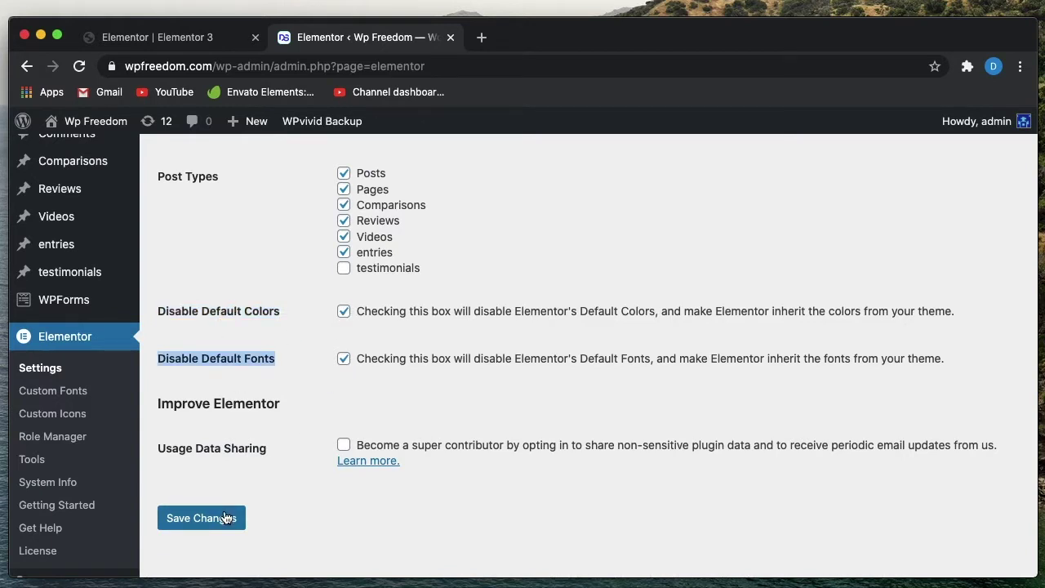
{"action": "left_click", "coordinate": [230, 252]}
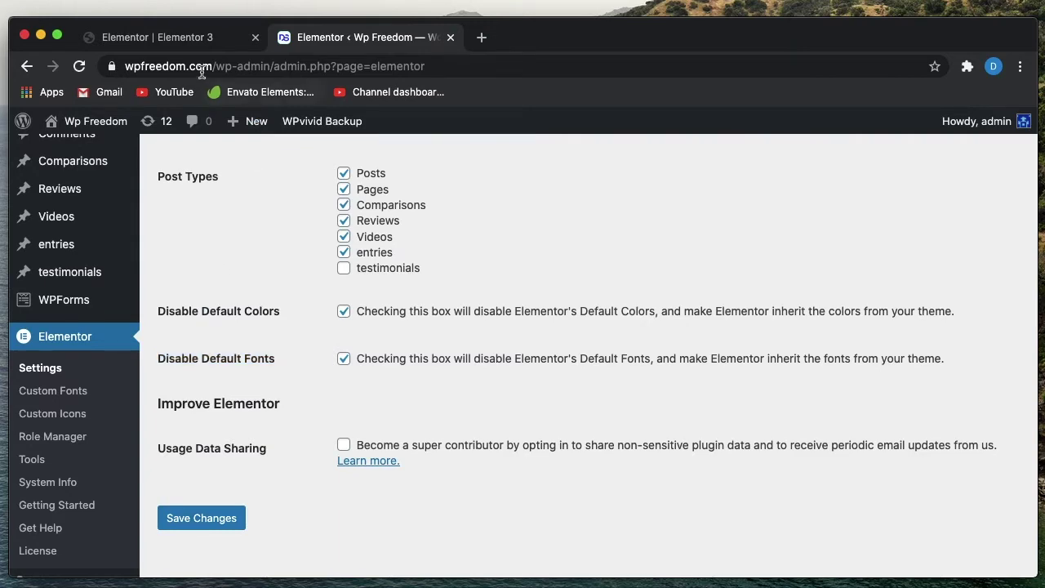
Return to the Elementor page editor and show its main menu of general options.
{"action": "left_click", "coordinate": [186, 41]}
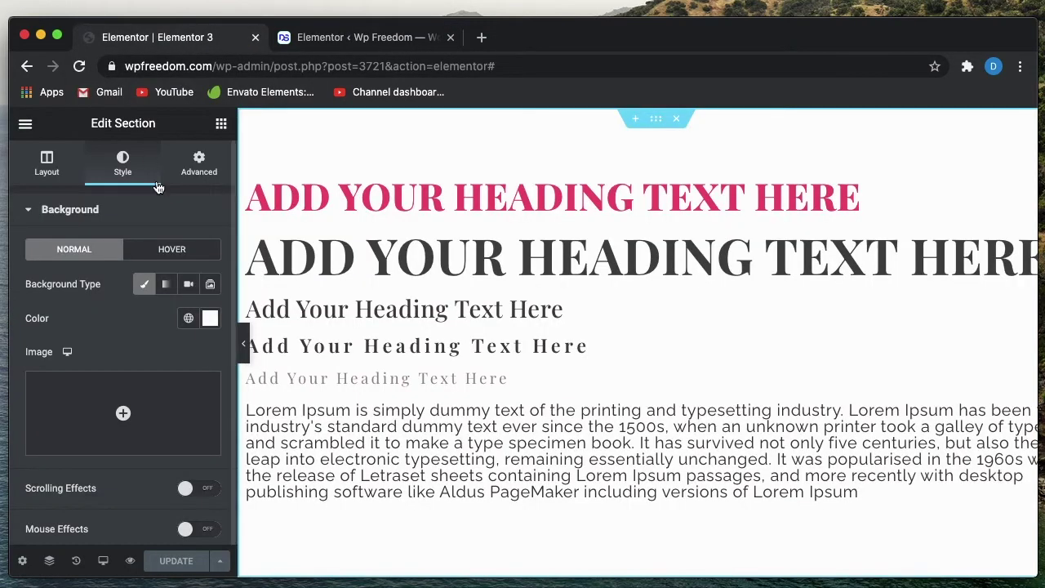
{"action": "left_click", "coordinate": [31, 124]}
{"action": "left_click", "coordinate": [370, 36]}
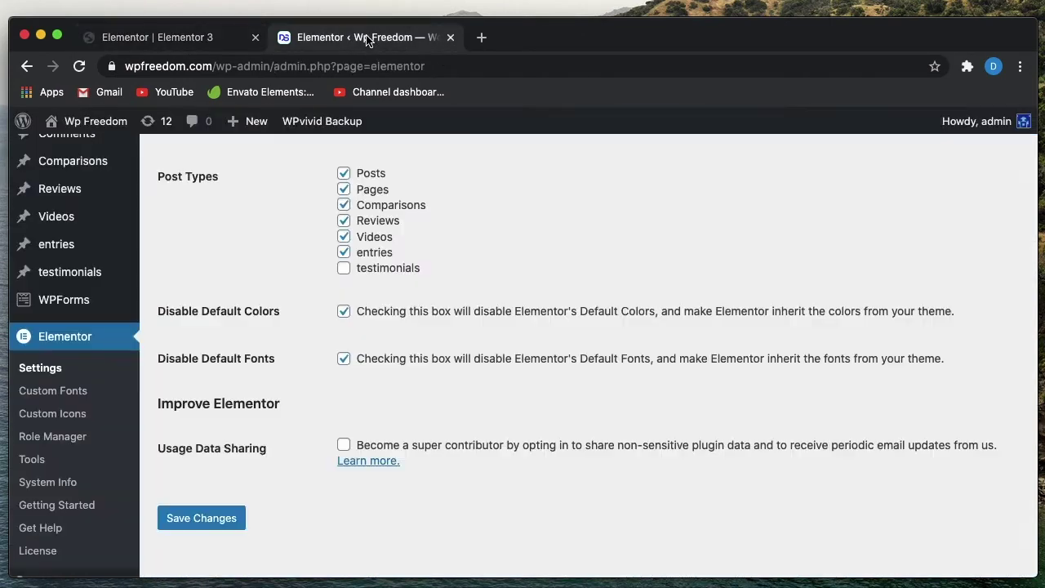
{"action": "left_click", "coordinate": [194, 42]}
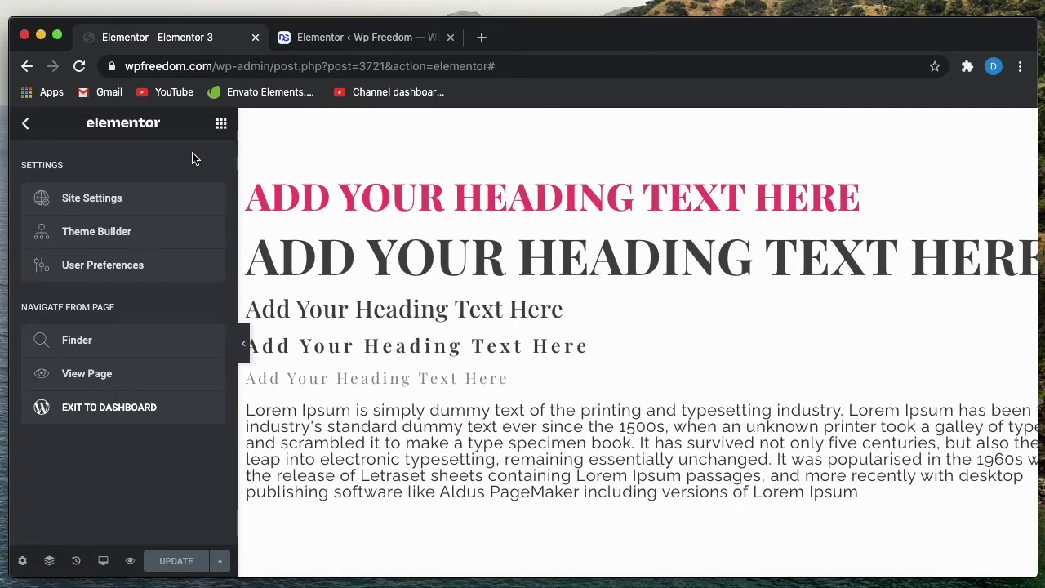
Open Site Settings, glance at Global Fonts, and return to the settings list.
{"action": "left_click", "coordinate": [122, 202]}
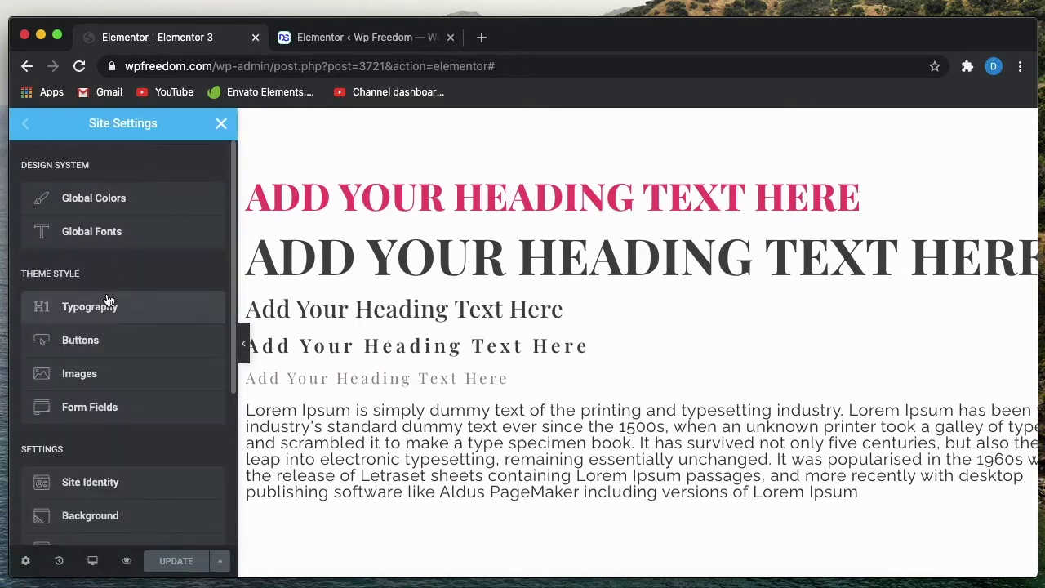
{"action": "left_click", "coordinate": [125, 242]}
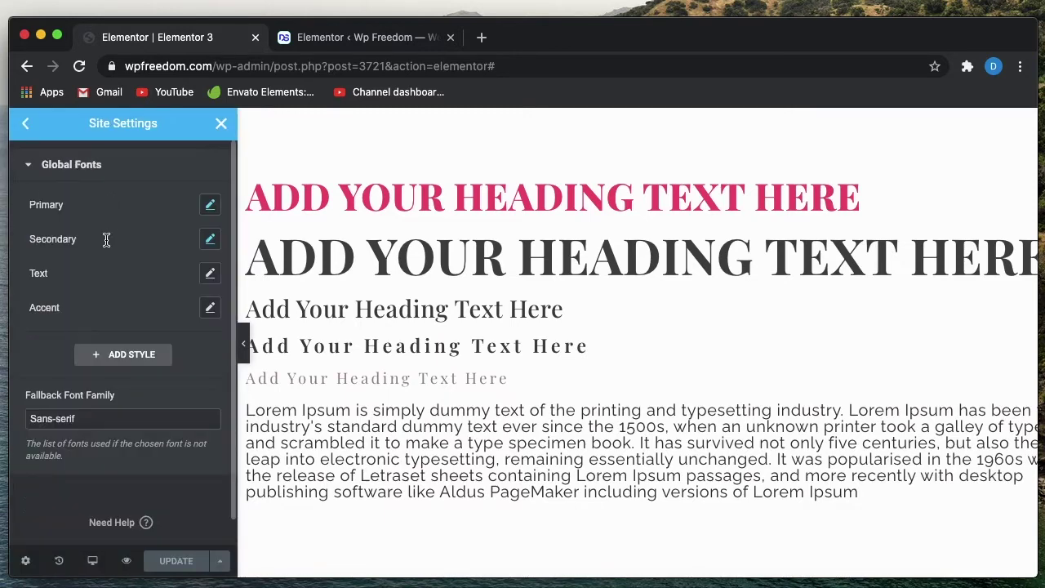
{"action": "left_click", "coordinate": [26, 125]}
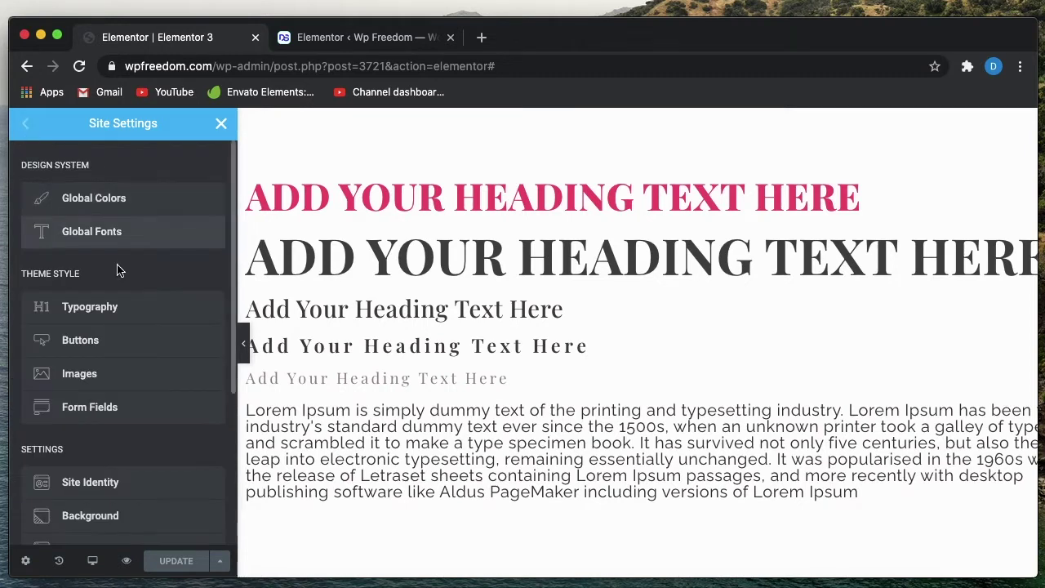
Open Theme Style Typography and show the Body typography options: Raleway, 400, 20 px.
{"action": "left_click", "coordinate": [142, 314]}
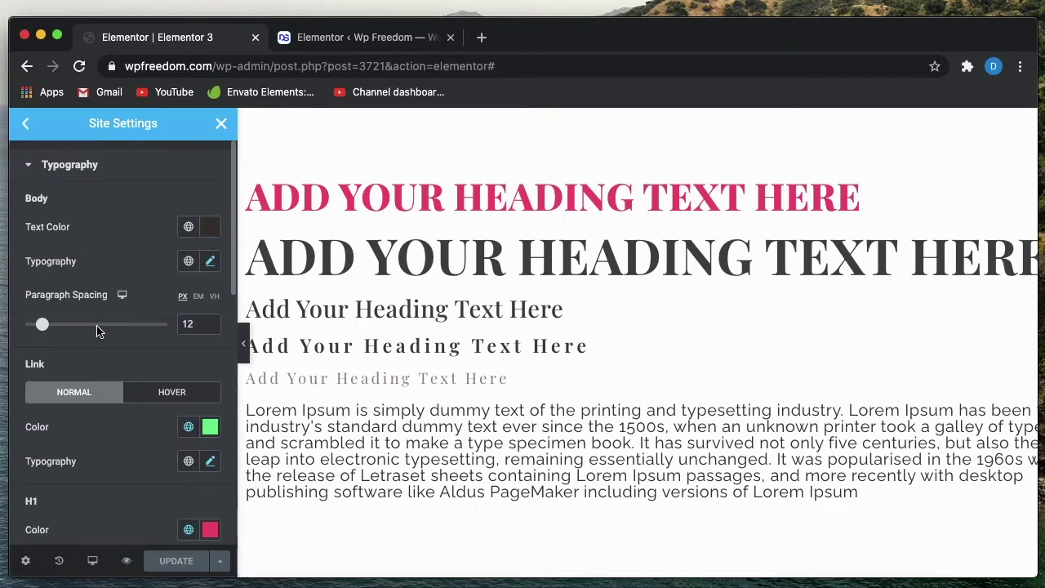
{"action": "scroll", "coordinate": [93, 340], "scroll_direction": "down", "scroll_amount": 1}
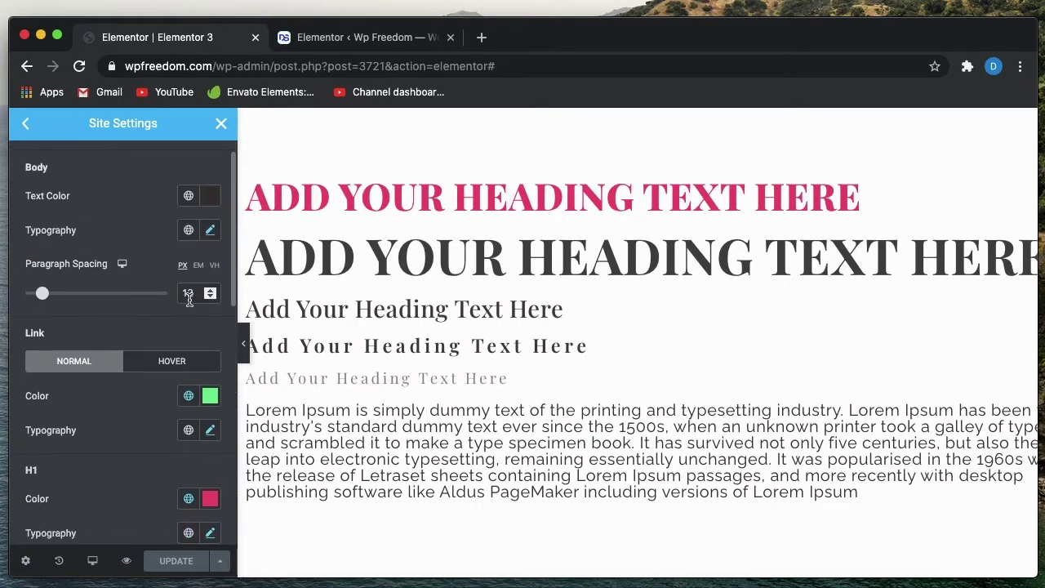
{"action": "left_click", "coordinate": [210, 231]}
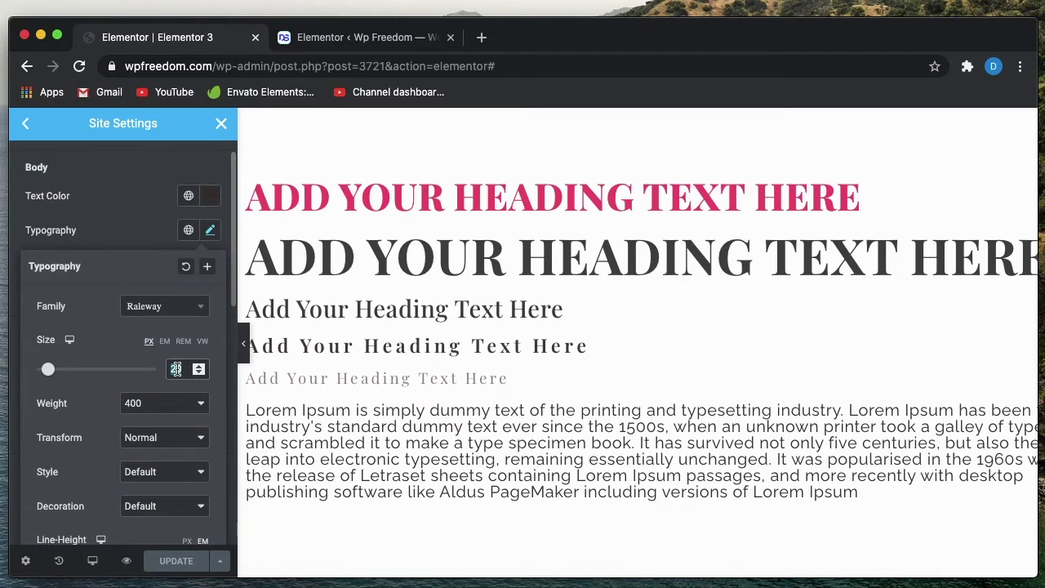
{"action": "left_click", "coordinate": [137, 236]}
{"action": "left_click", "coordinate": [208, 263]}
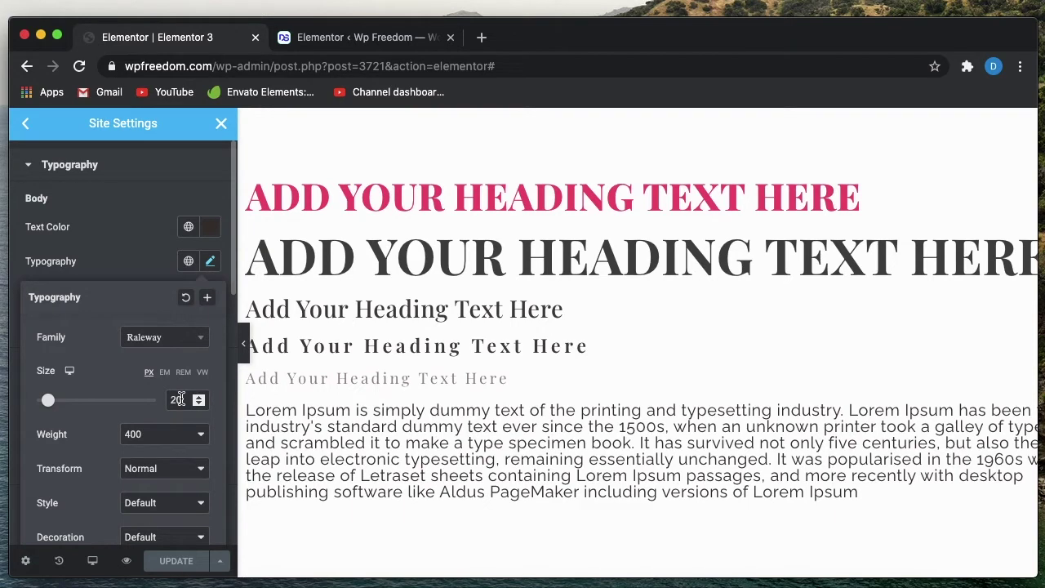
Check the body font size on tablet (18) and mobile (16).
{"action": "left_click", "coordinate": [69, 371]}
{"action": "left_click", "coordinate": [70, 392]}
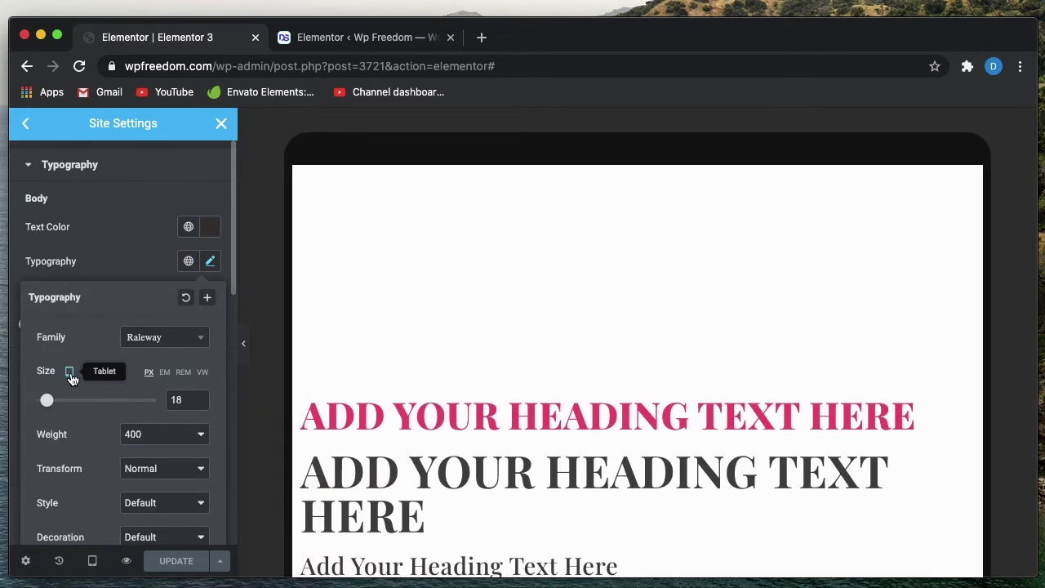
{"action": "left_click", "coordinate": [70, 373]}
{"action": "left_click", "coordinate": [70, 389]}
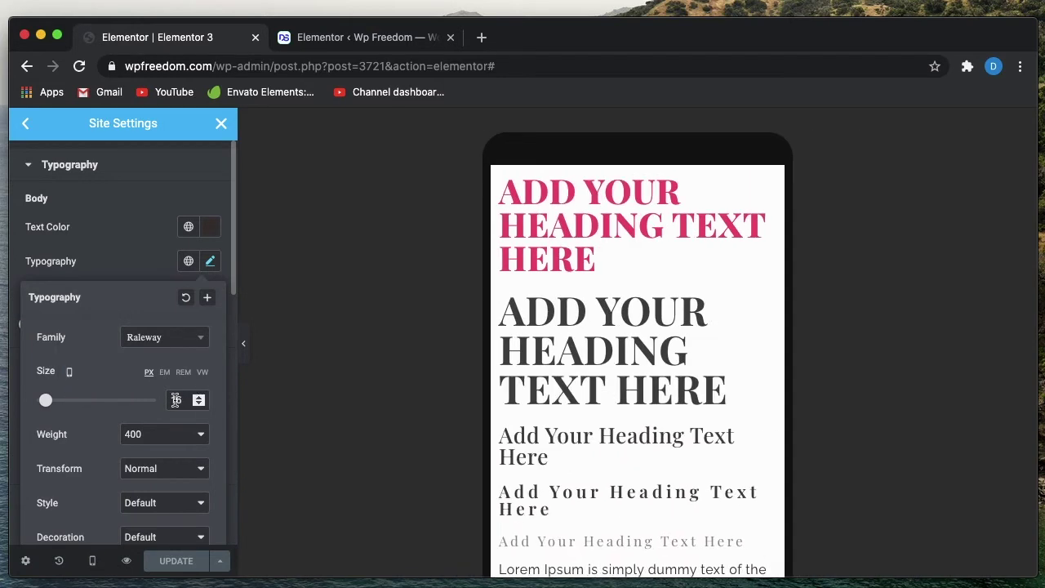
Try the H6 size unit as PX, then put it back to REM.
{"action": "left_click", "coordinate": [209, 262]}
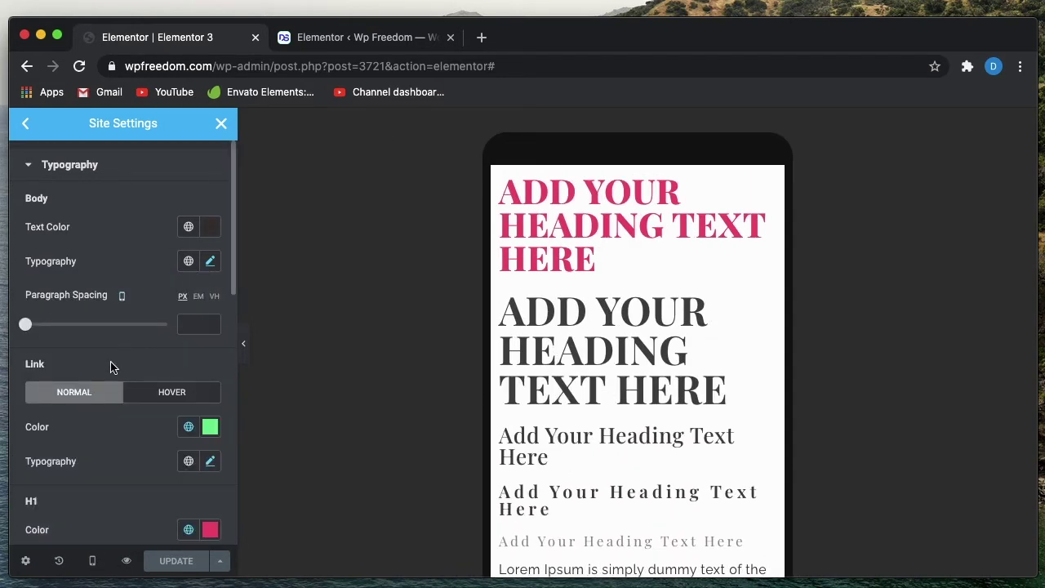
{"action": "scroll", "coordinate": [112, 367], "scroll_direction": "down", "scroll_amount": 5}
{"action": "scroll", "coordinate": [112, 367], "scroll_direction": "down", "scroll_amount": 3}
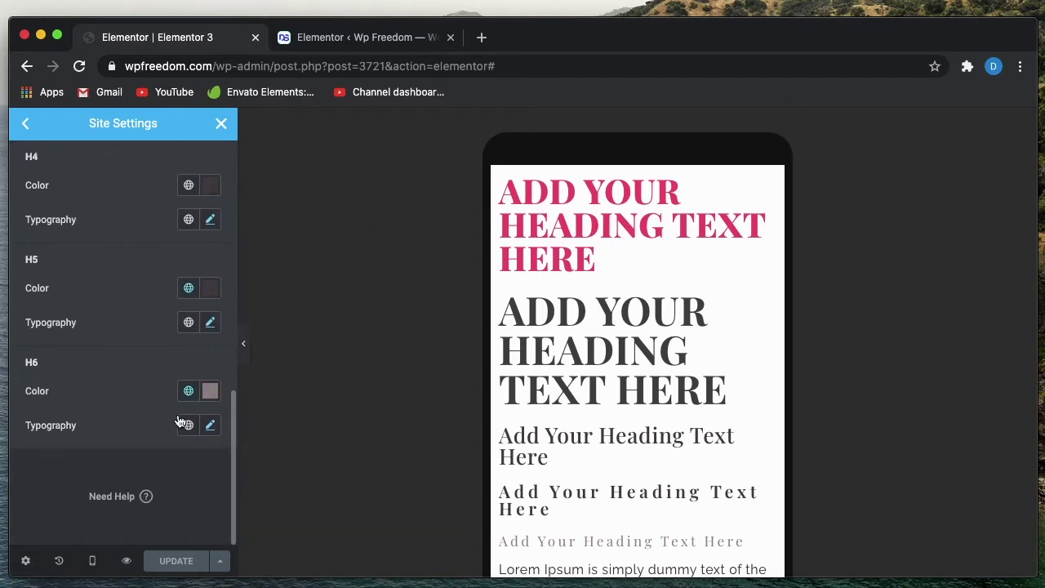
{"action": "left_click", "coordinate": [210, 425]}
{"action": "scroll", "coordinate": [128, 417], "scroll_direction": "down", "scroll_amount": 2}
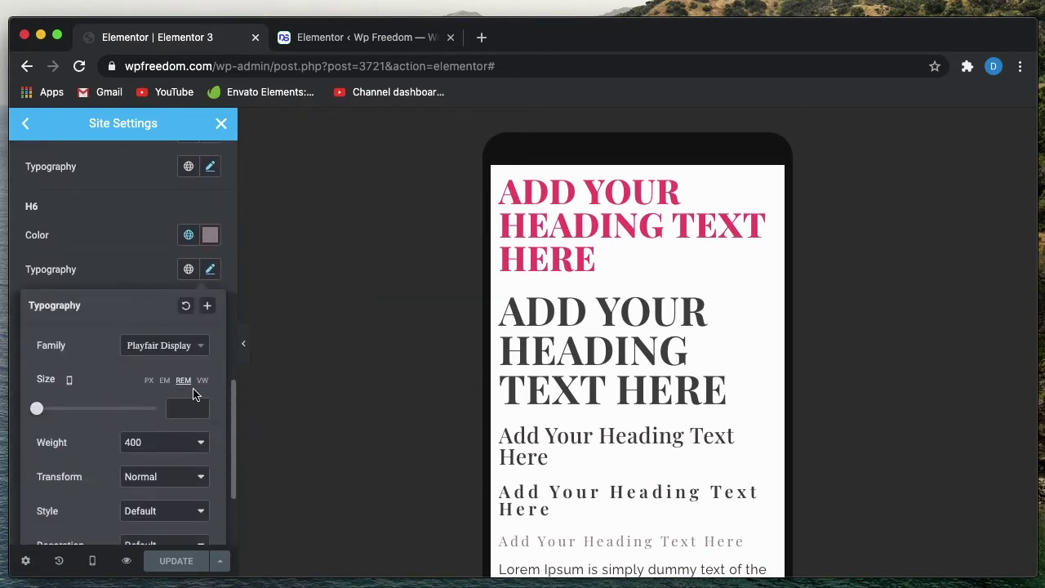
{"action": "left_click", "coordinate": [148, 383]}
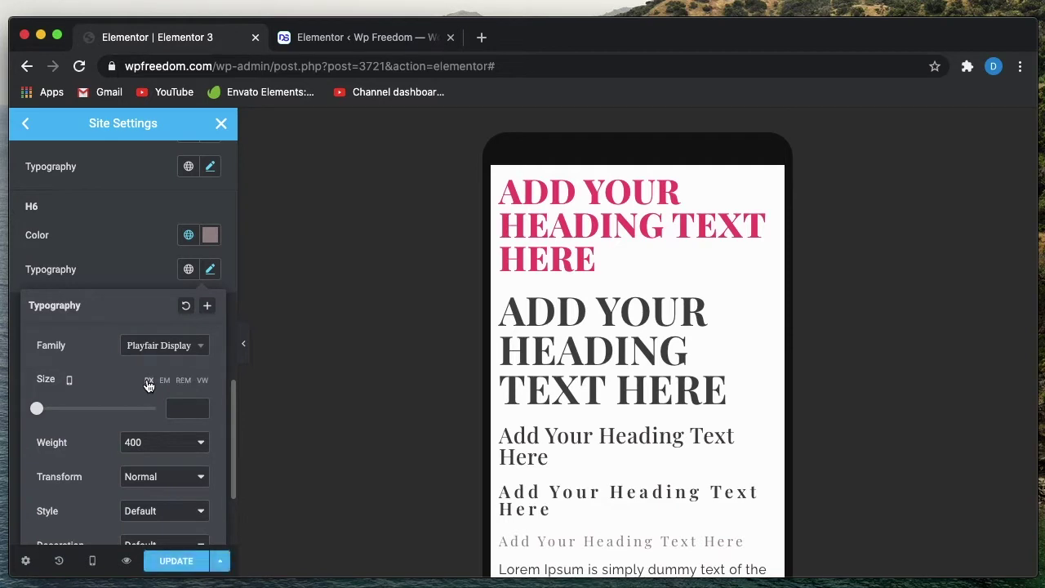
{"action": "left_click", "coordinate": [181, 382]}
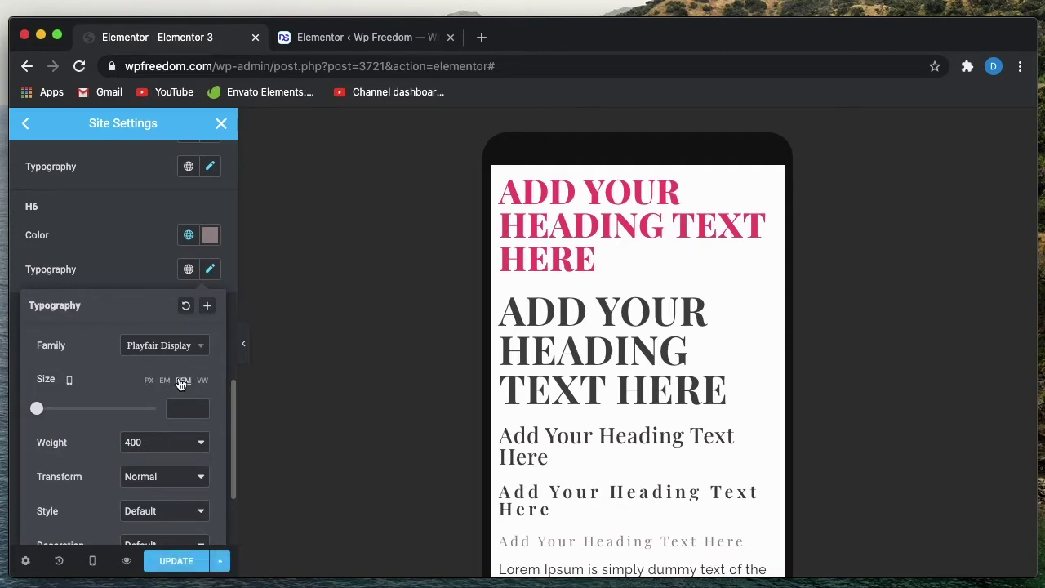
{"action": "scroll", "coordinate": [136, 278], "scroll_direction": "up", "scroll_amount": 2}
{"action": "left_click", "coordinate": [135, 277]}
{"action": "scroll", "coordinate": [137, 280], "scroll_direction": "up", "scroll_amount": 1}
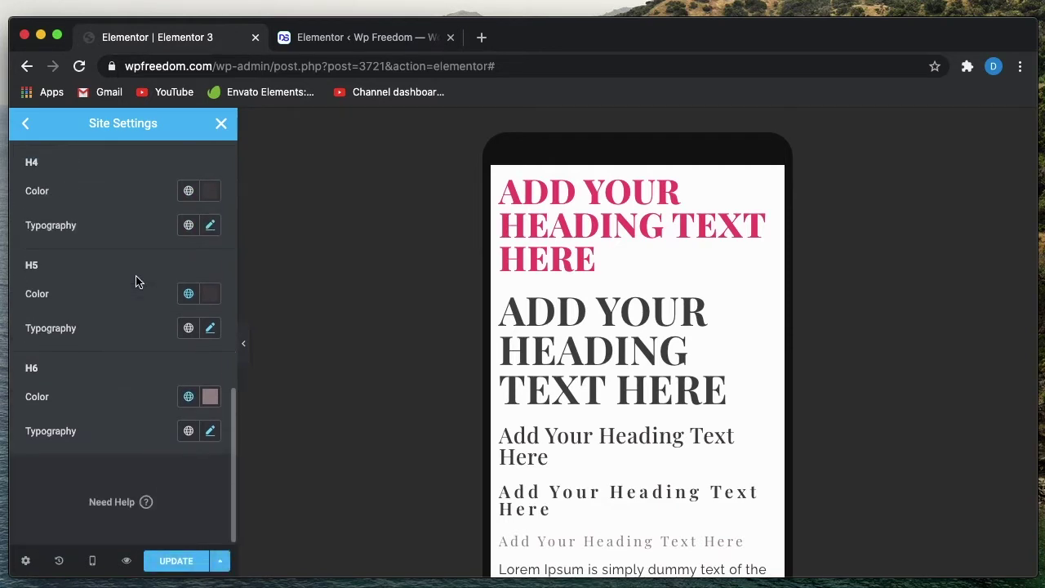
Set the H5 desktop size to 1.563 REM and update the site settings.
{"action": "left_click", "coordinate": [210, 327]}
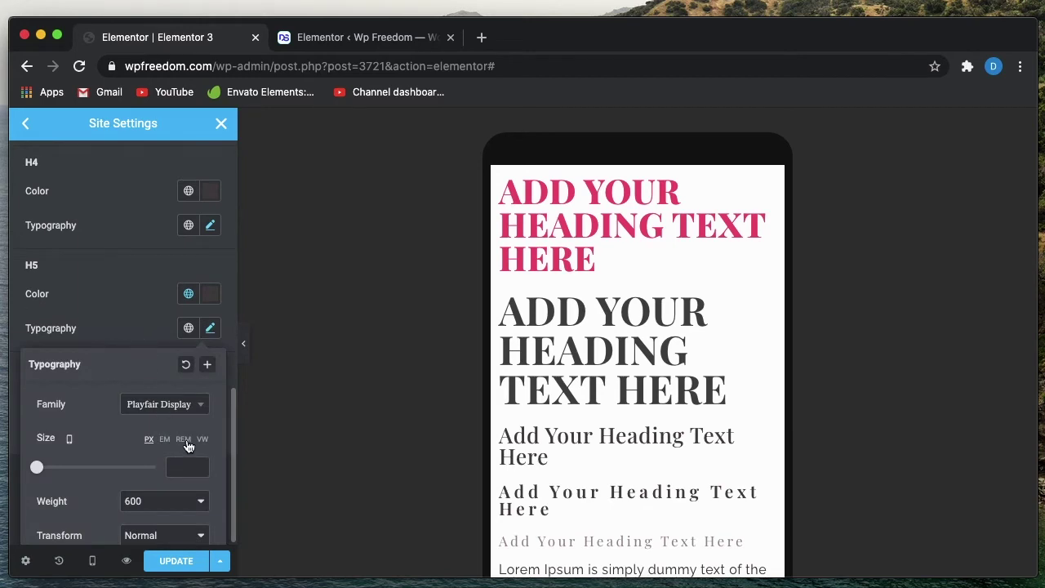
{"action": "left_click", "coordinate": [183, 440]}
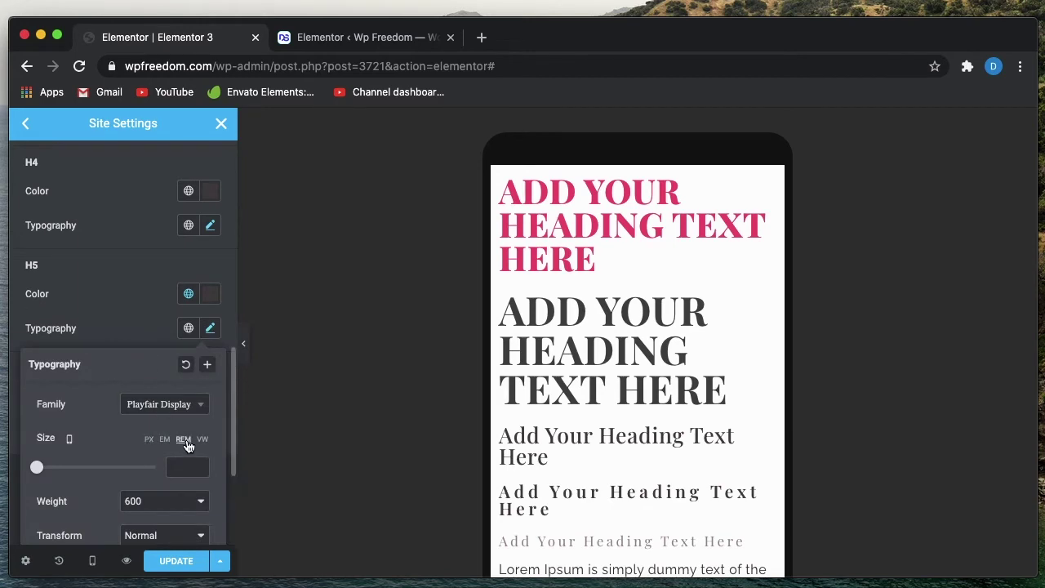
{"action": "left_click", "coordinate": [70, 438]}
{"action": "left_click", "coordinate": [70, 395]}
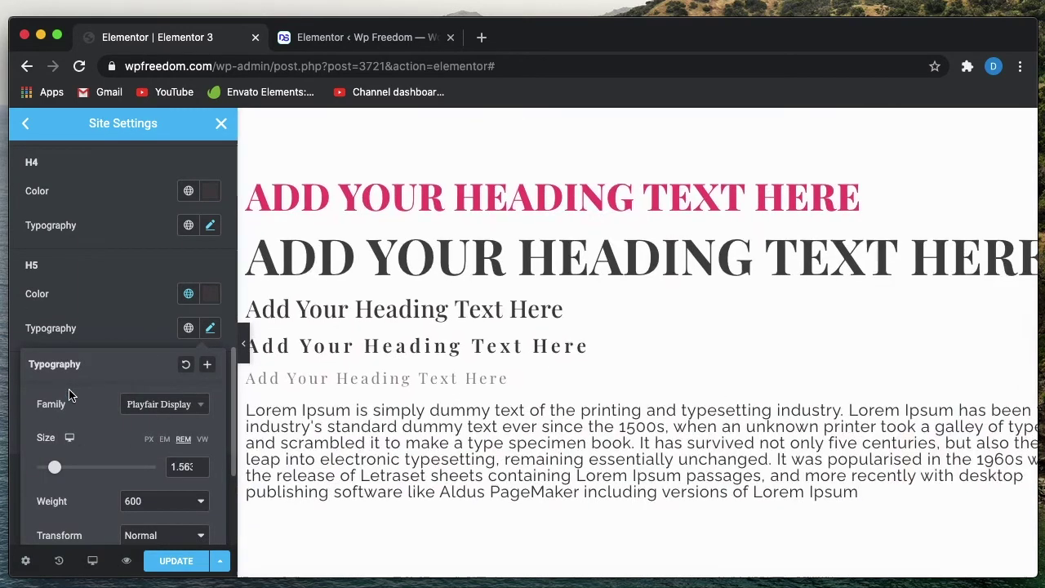
{"action": "double_click", "coordinate": [178, 466]}
{"action": "left_click", "coordinate": [151, 300]}
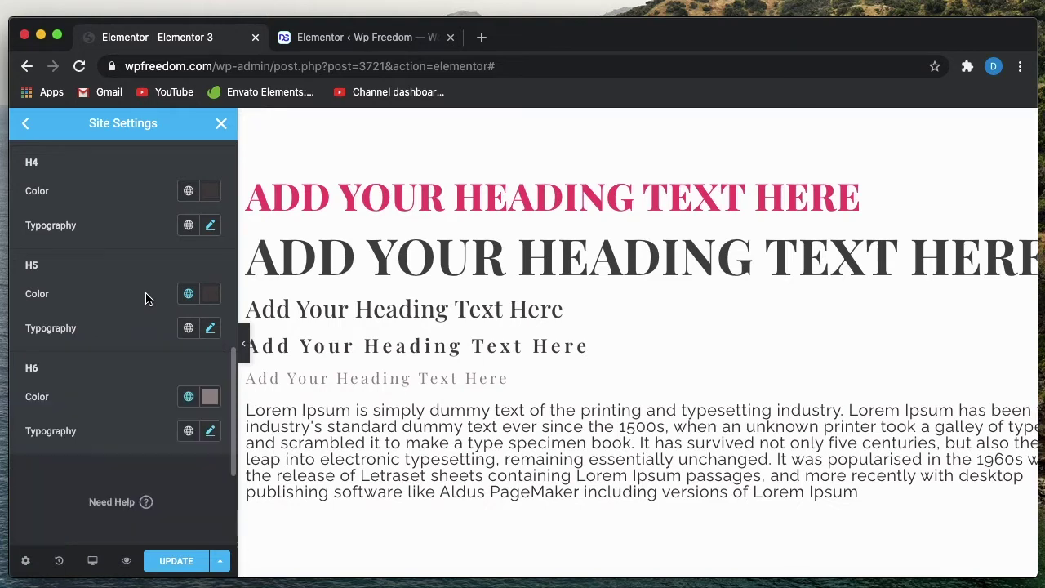
{"action": "left_click", "coordinate": [165, 562]}
Preview the page in a new tab and inspect the pink H2 heading in DevTools.
{"action": "left_click", "coordinate": [126, 560]}
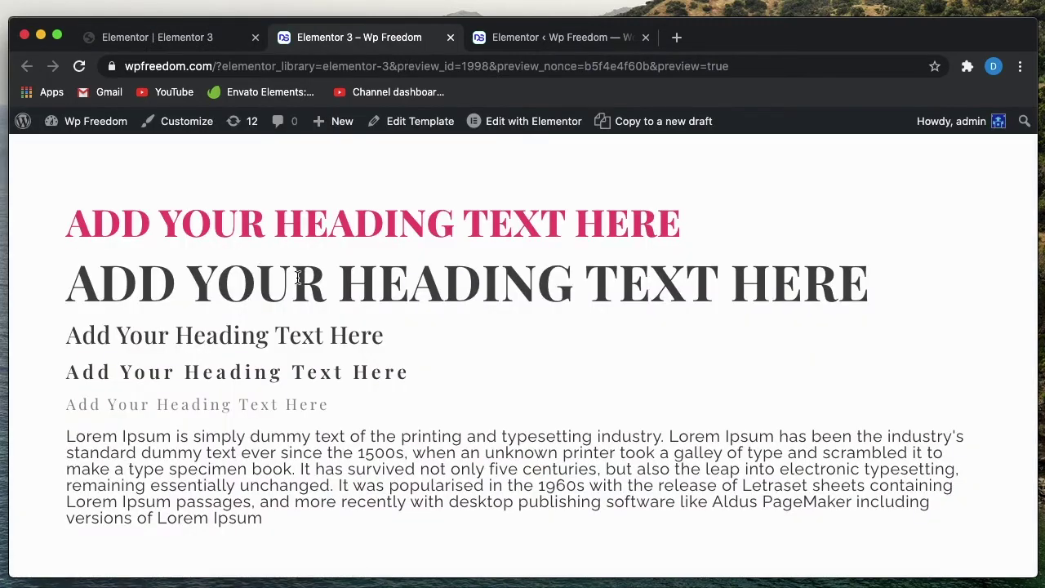
{"action": "right_click", "coordinate": [297, 278]}
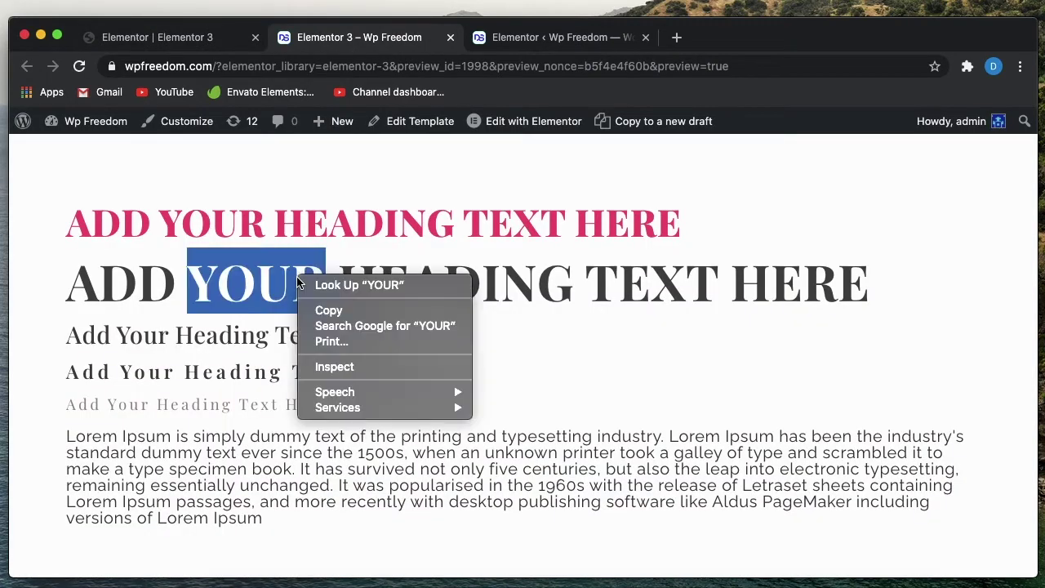
{"action": "left_click", "coordinate": [331, 368]}
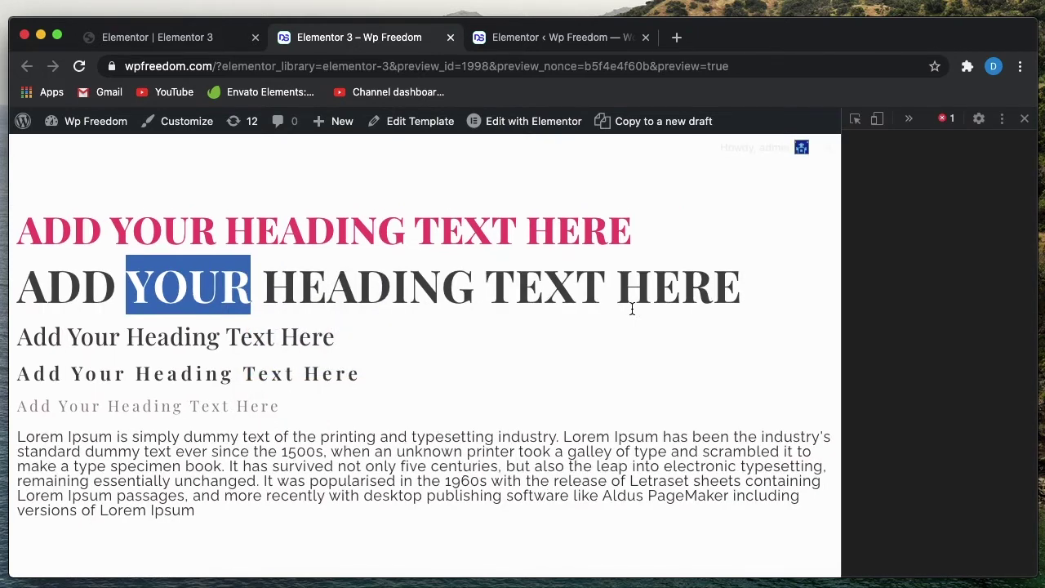
{"action": "left_click", "coordinate": [855, 119]}
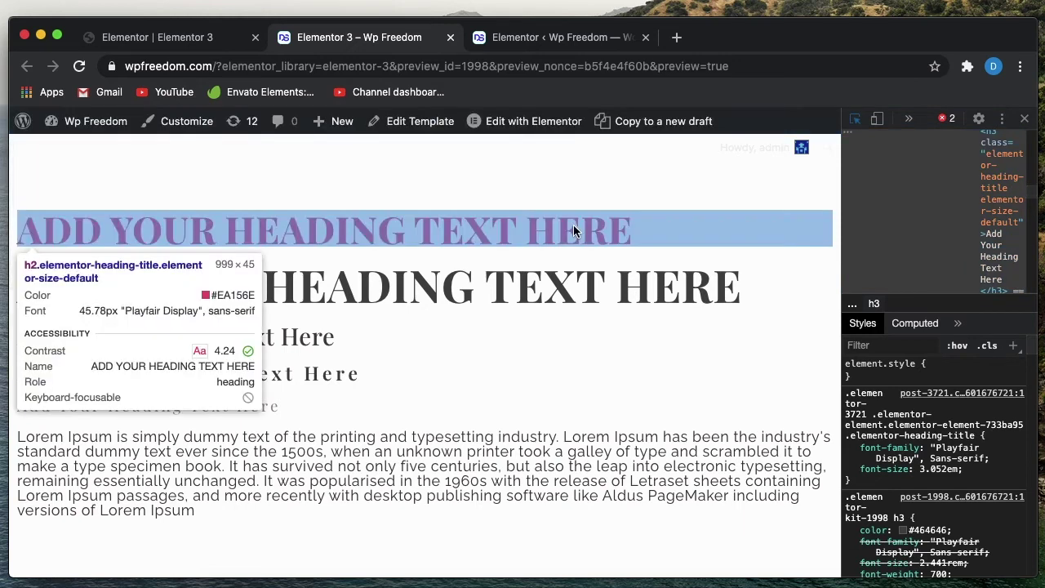
{"action": "left_click", "coordinate": [573, 224]}
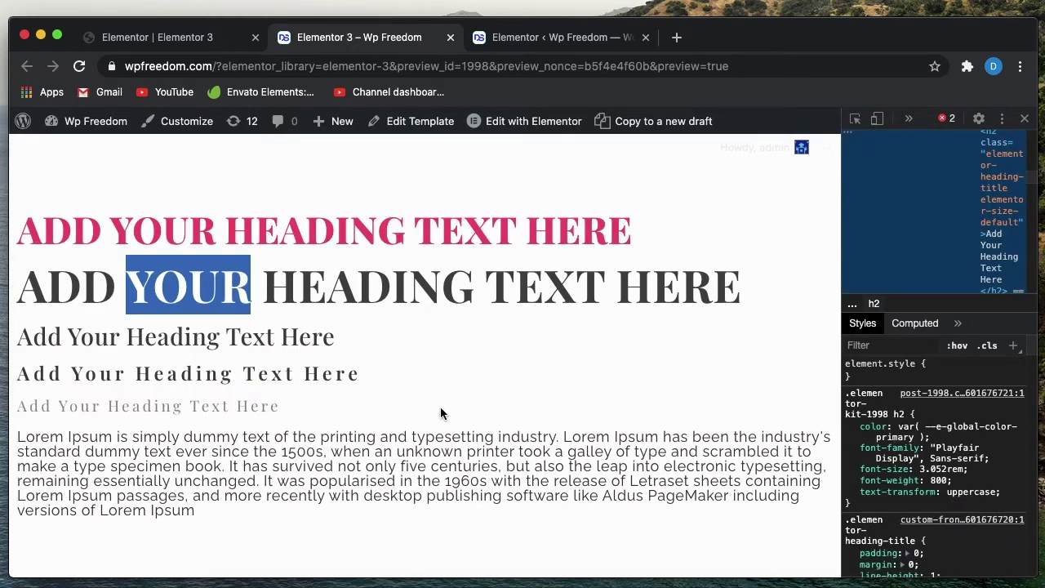
Filter Computed styles by 'fon' and expand font-size to show 45.78px from the 3.052rem rule.
{"action": "left_click", "coordinate": [912, 324]}
{"action": "left_click", "coordinate": [884, 501]}
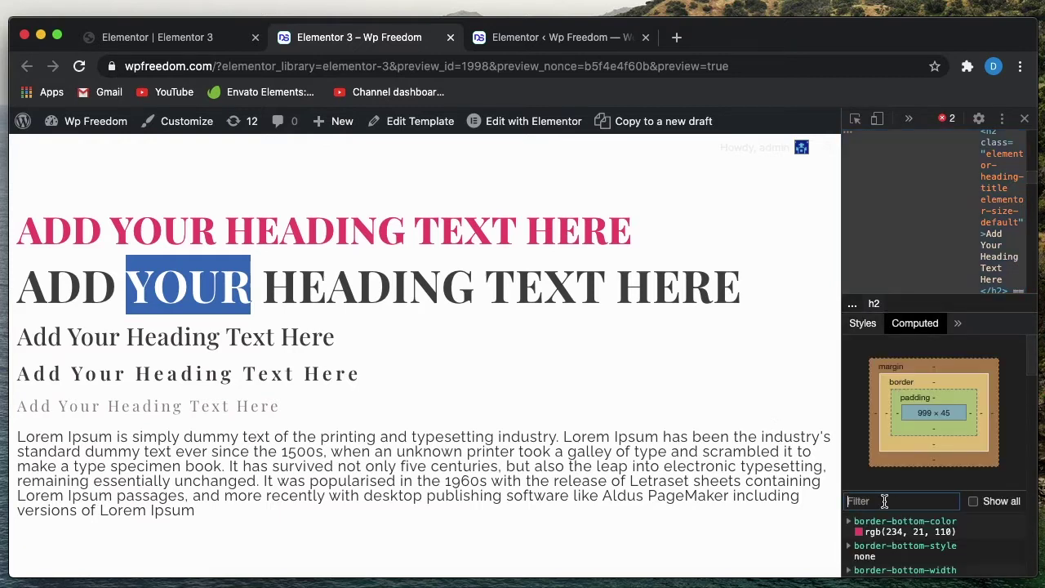
{"action": "type", "text": "fo"}
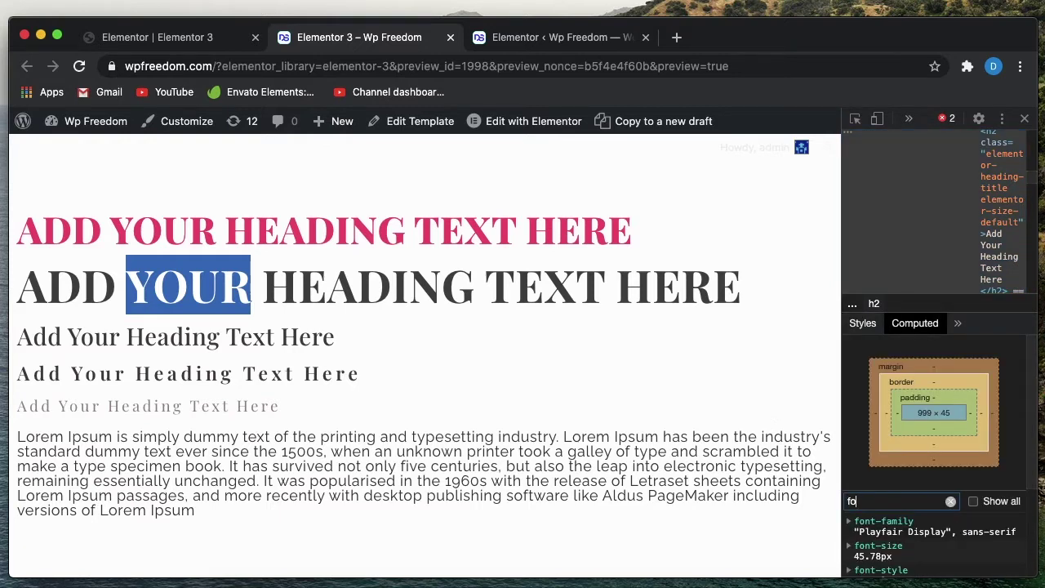
{"action": "type", "text": "nt"}
{"action": "scroll", "coordinate": [882, 552], "scroll_direction": "down", "scroll_amount": 1}
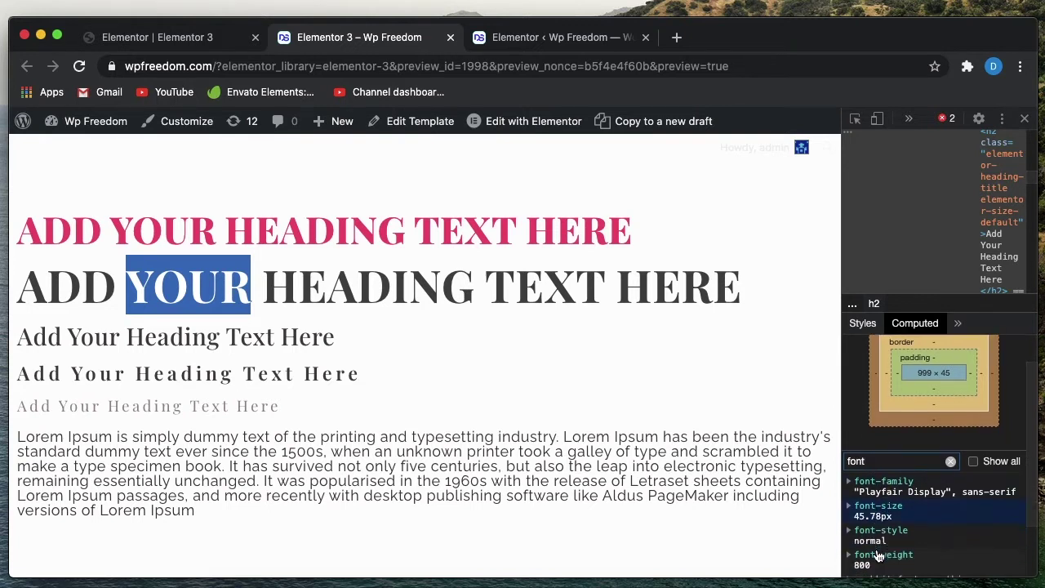
{"action": "left_click", "coordinate": [849, 507]}
{"action": "scroll", "coordinate": [908, 533], "scroll_direction": "down", "scroll_amount": 3}
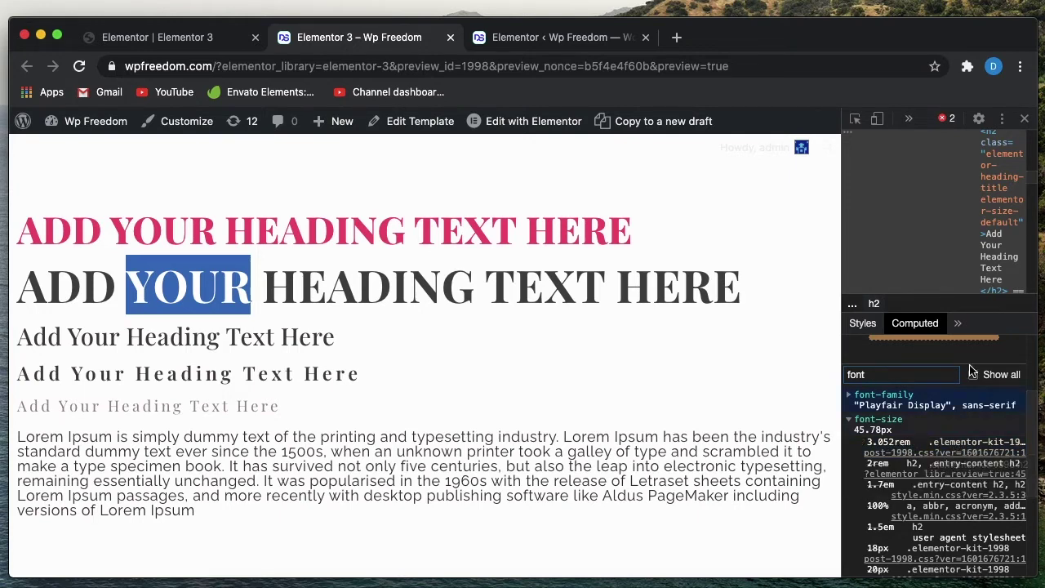
{"action": "scroll", "coordinate": [921, 402], "scroll_direction": "up", "scroll_amount": 3}
{"action": "scroll", "coordinate": [921, 403], "scroll_direction": "down", "scroll_amount": 5}
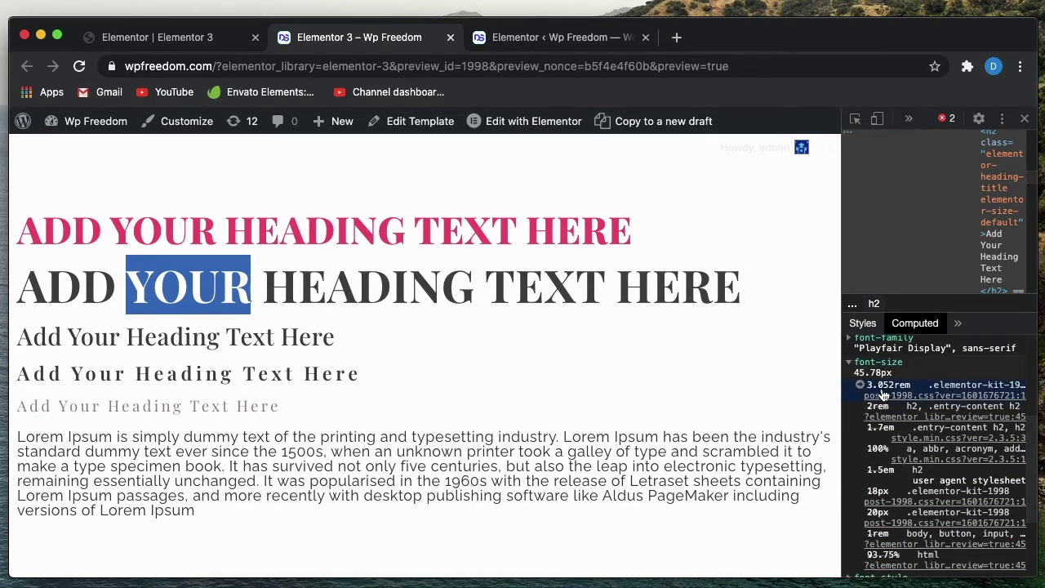
{"action": "triple_click", "coordinate": [505, 290]}
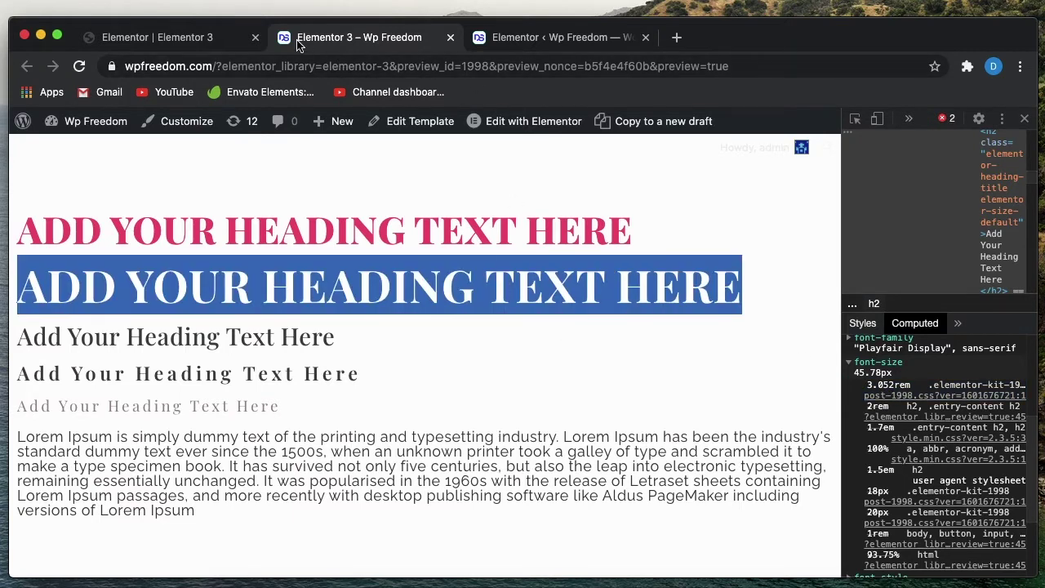
Back in the editor, view the H2 typography: Playfair Display, 3.052 rem, weight 800.
{"action": "left_click", "coordinate": [211, 41]}
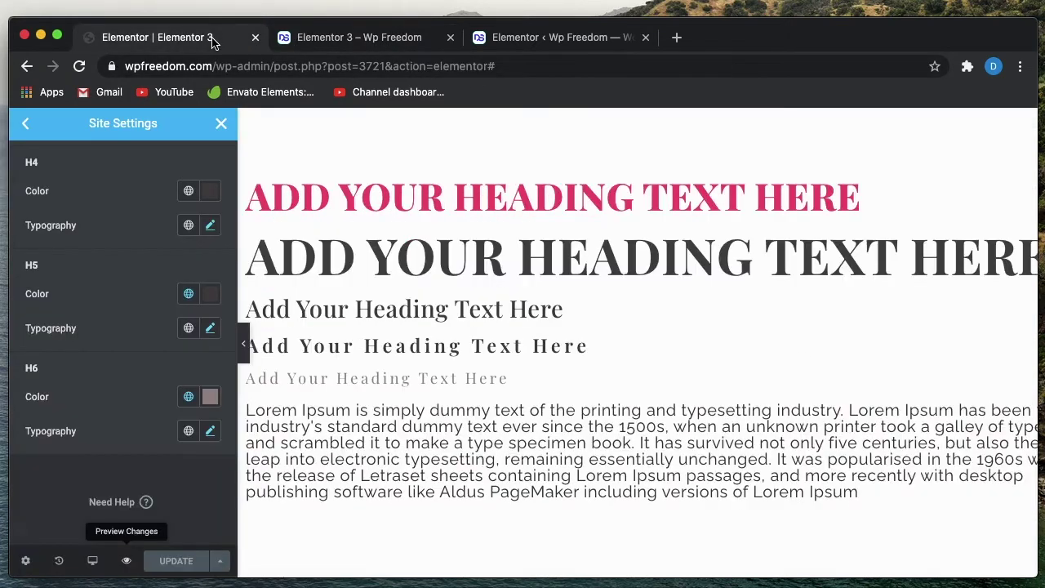
{"action": "triple_click", "coordinate": [314, 255]}
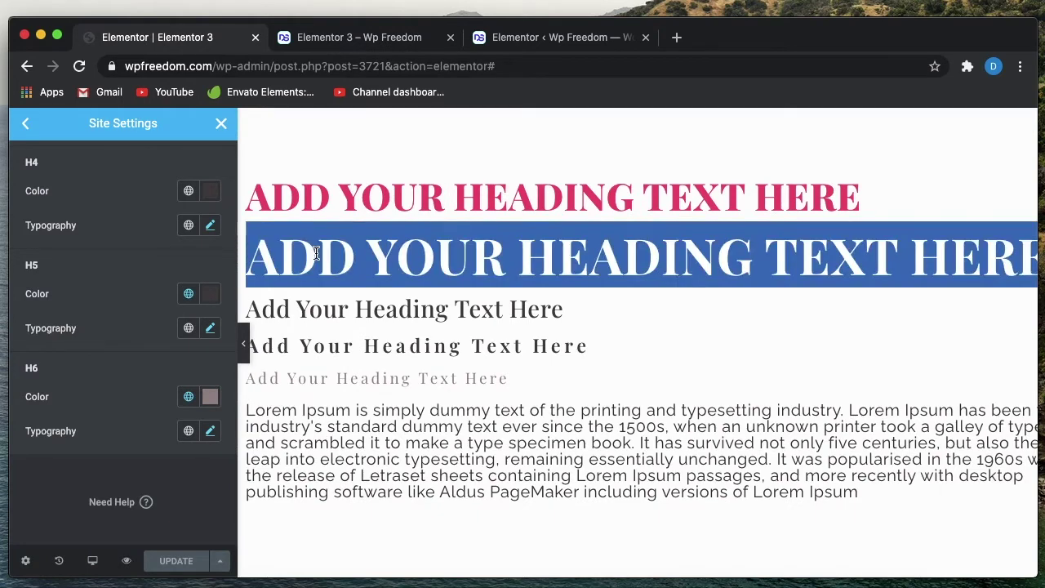
{"action": "scroll", "coordinate": [176, 288], "scroll_direction": "up", "scroll_amount": 6}
{"action": "scroll", "coordinate": [176, 288], "scroll_direction": "down", "scroll_amount": 6}
{"action": "scroll", "coordinate": [176, 289], "scroll_direction": "up", "scroll_amount": 4}
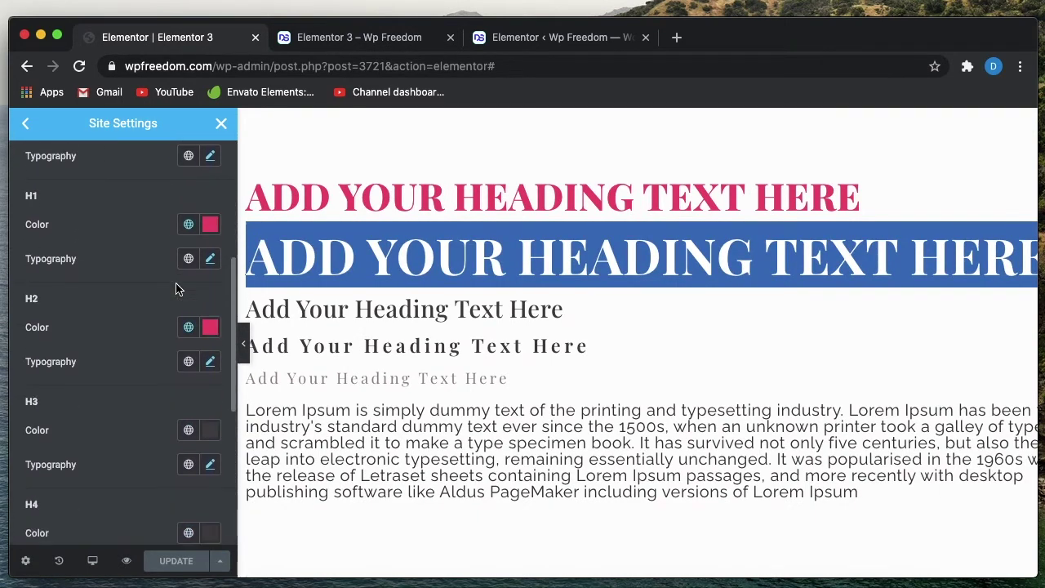
{"action": "left_click", "coordinate": [209, 361]}
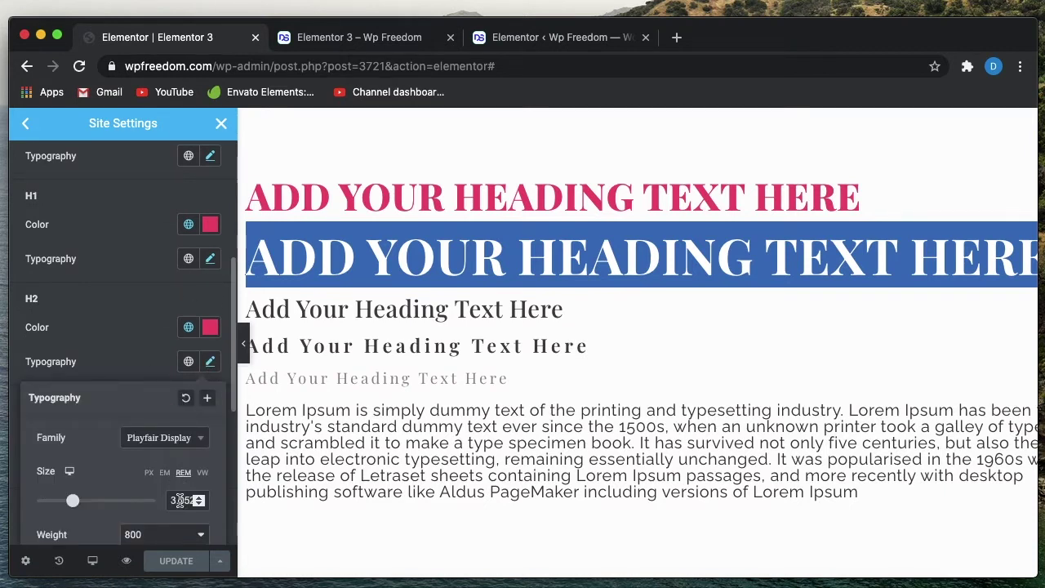
{"action": "left_click", "coordinate": [122, 260]}
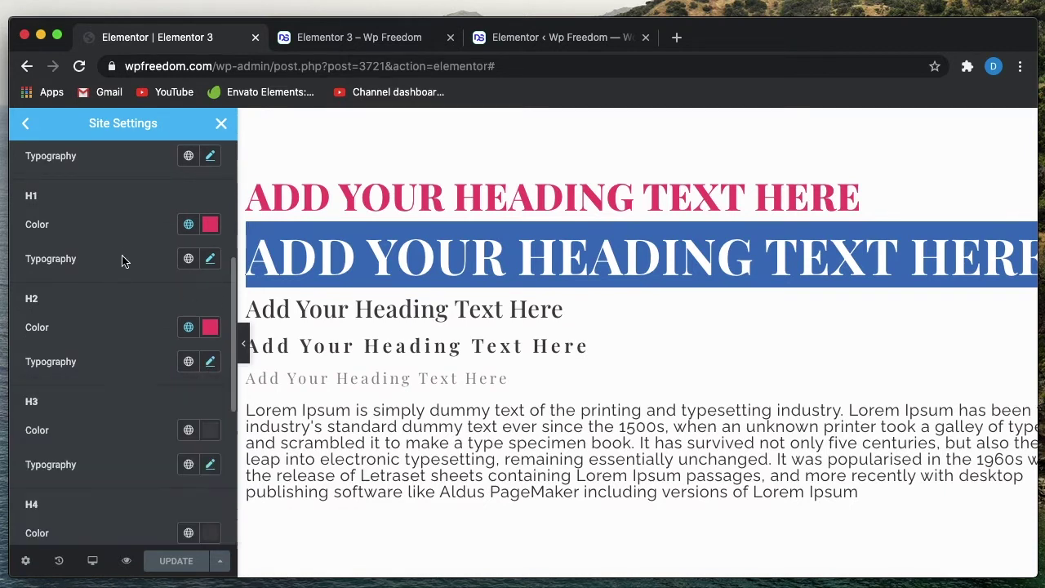
Select the pink top heading in the preview and recheck the H2 typography settings.
{"action": "triple_click", "coordinate": [356, 209]}
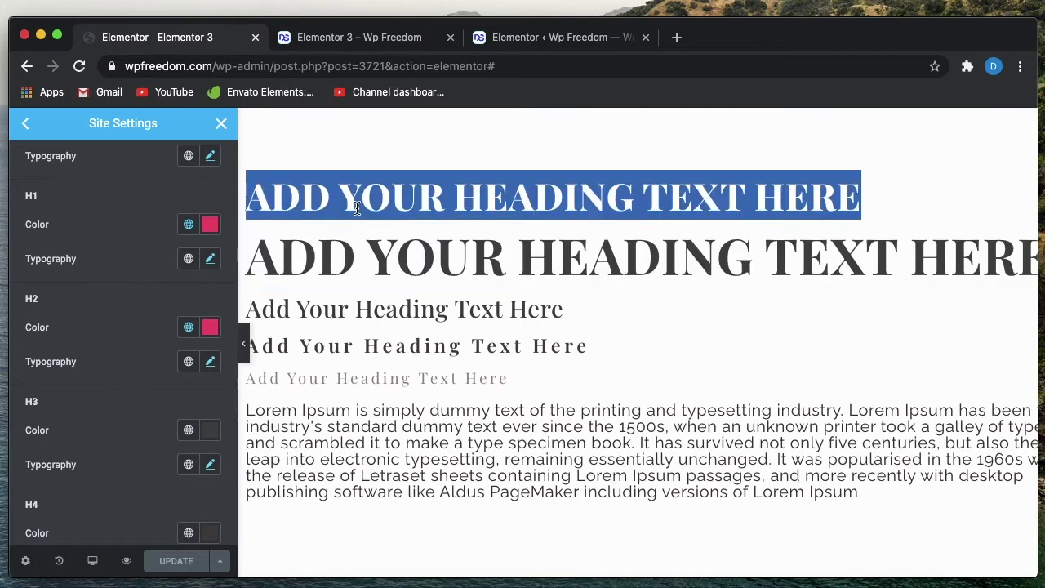
{"action": "triple_click", "coordinate": [381, 194]}
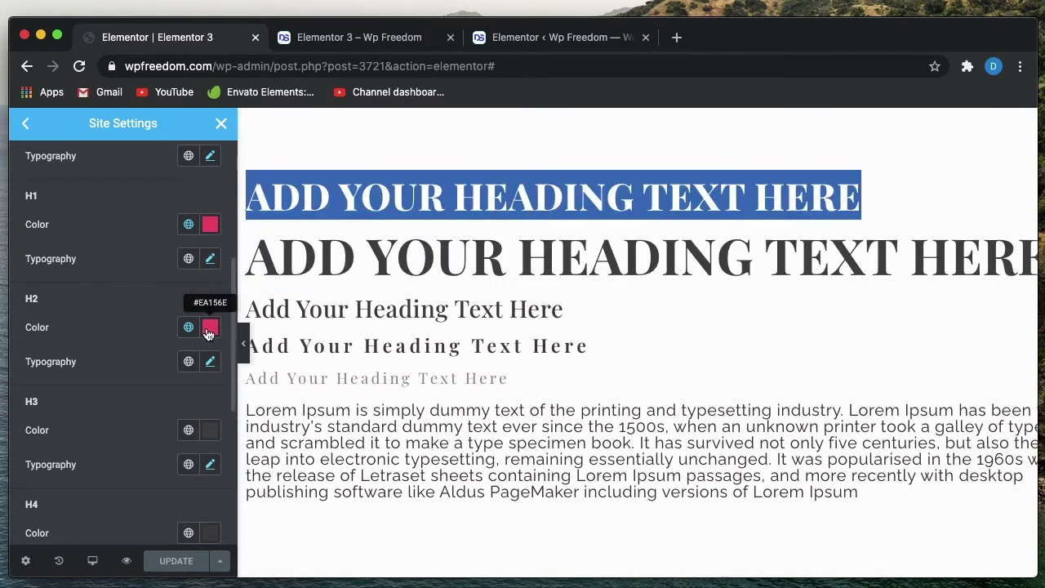
{"action": "left_click", "coordinate": [438, 192]}
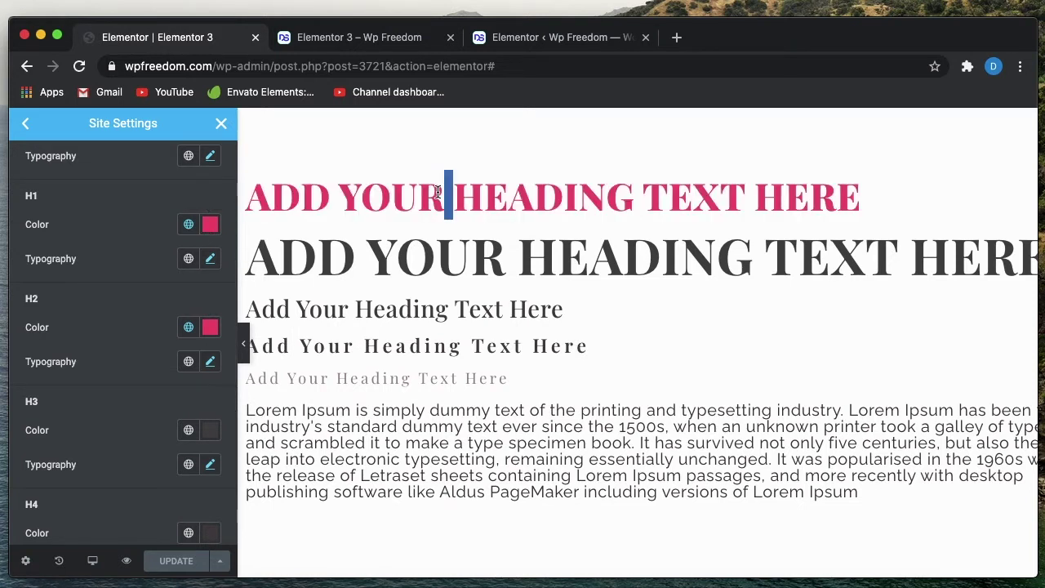
{"action": "triple_click", "coordinate": [484, 194]}
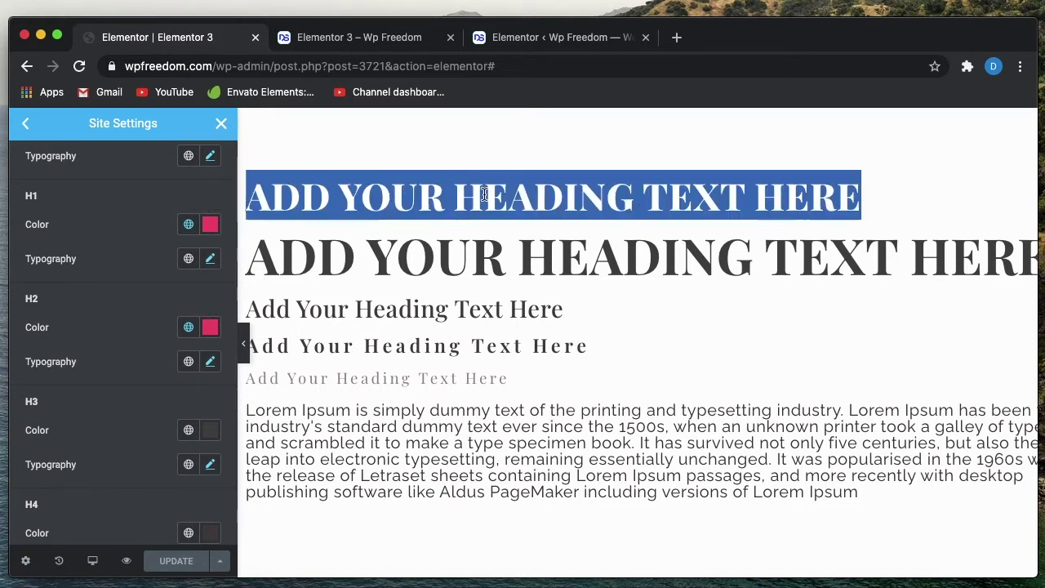
{"action": "left_click", "coordinate": [209, 361]}
{"action": "left_click", "coordinate": [209, 362]}
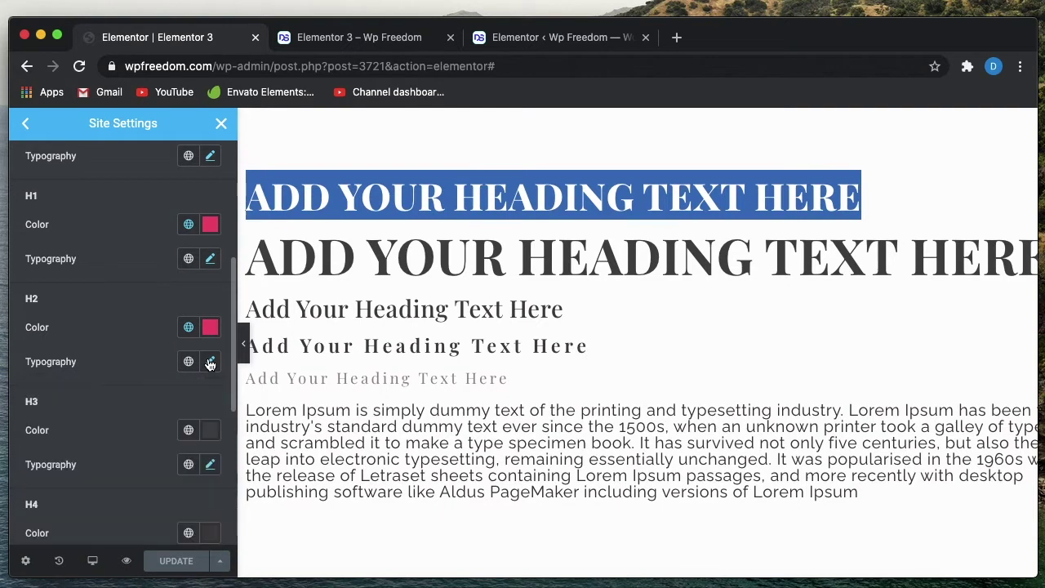
In the preview tab, pick the pink first heading with the DevTools element picker.
{"action": "left_click", "coordinate": [359, 41]}
{"action": "left_click", "coordinate": [855, 118]}
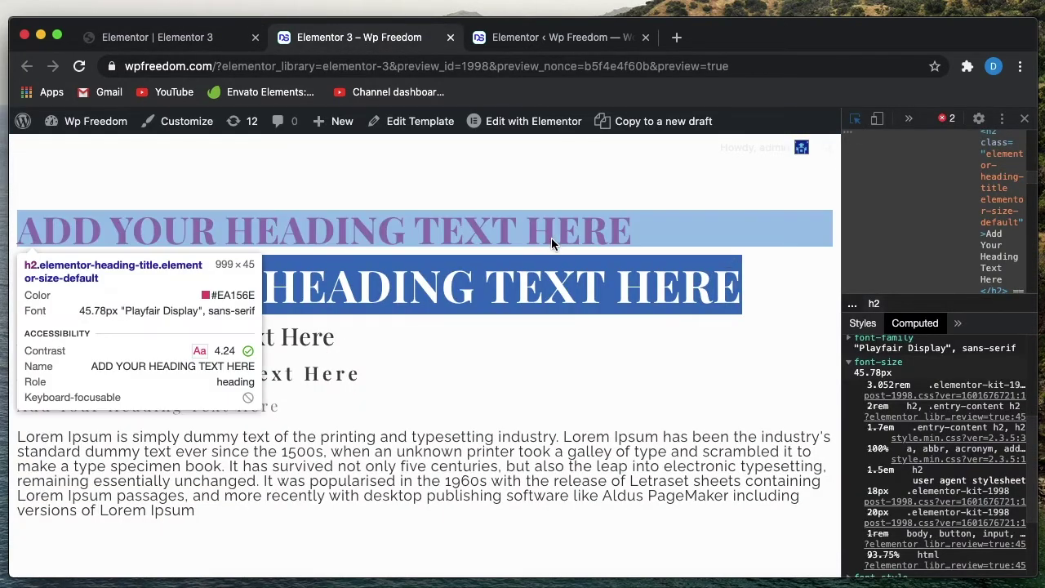
{"action": "left_click", "coordinate": [551, 237]}
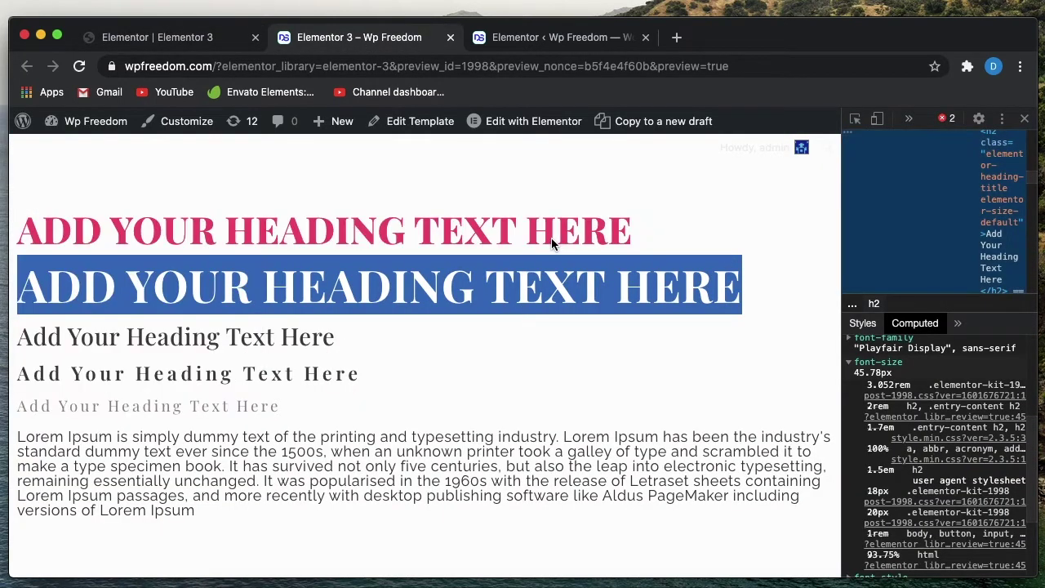
{"action": "triple_click", "coordinate": [488, 231]}
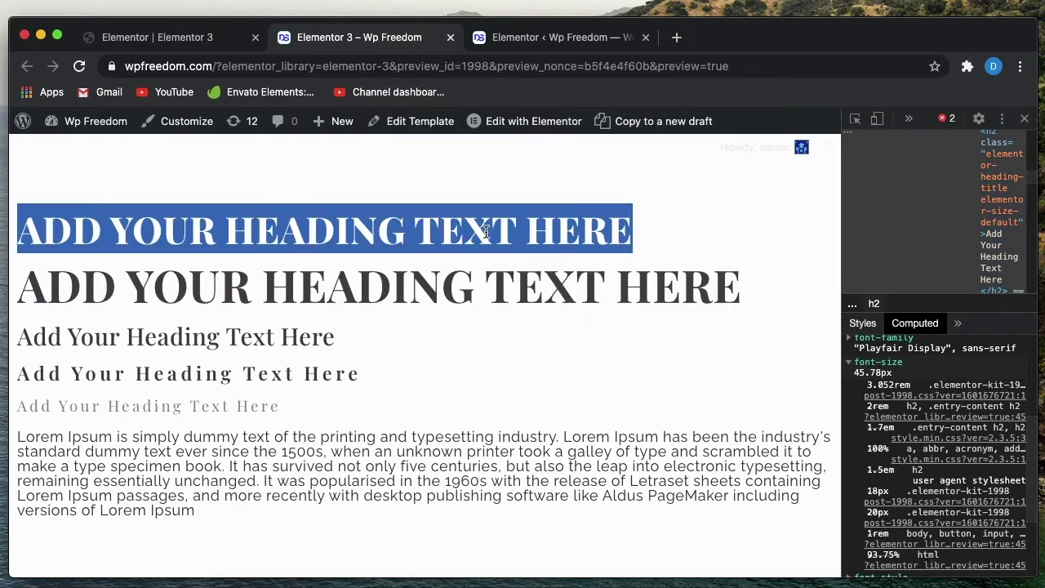
{"action": "triple_click", "coordinate": [487, 231]}
Inspect the body element and read its computed 18px Raleway font size from elementor-kit-1998.
{"action": "left_click", "coordinate": [854, 123]}
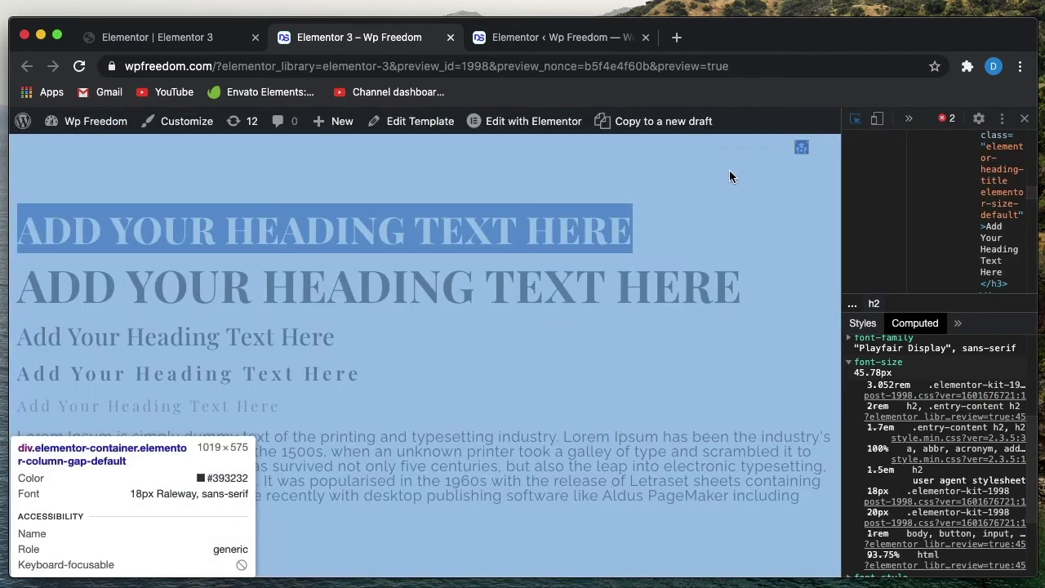
{"action": "left_click", "coordinate": [731, 176]}
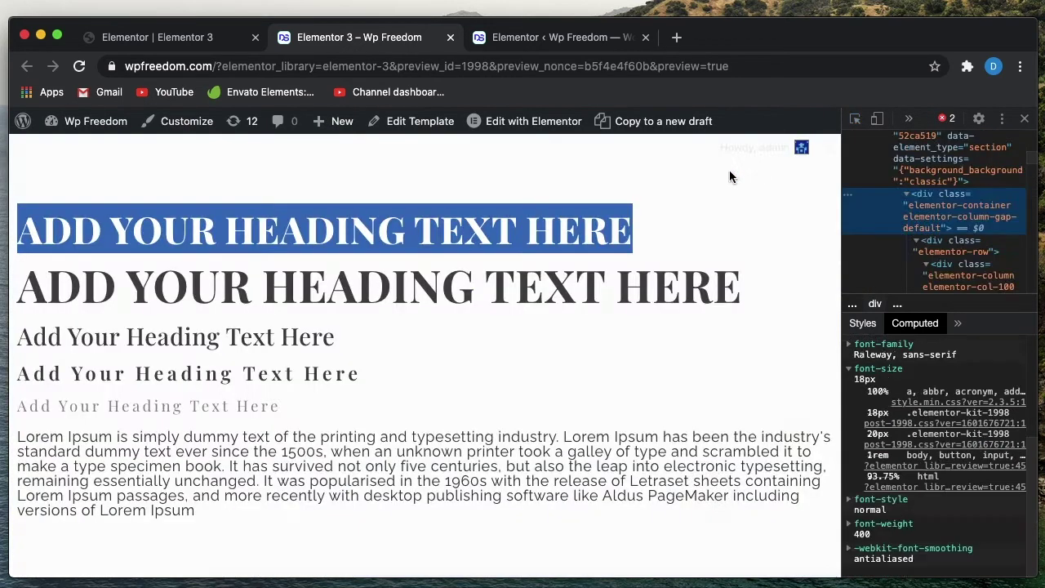
{"action": "scroll", "coordinate": [918, 255], "scroll_direction": "up", "scroll_amount": 10}
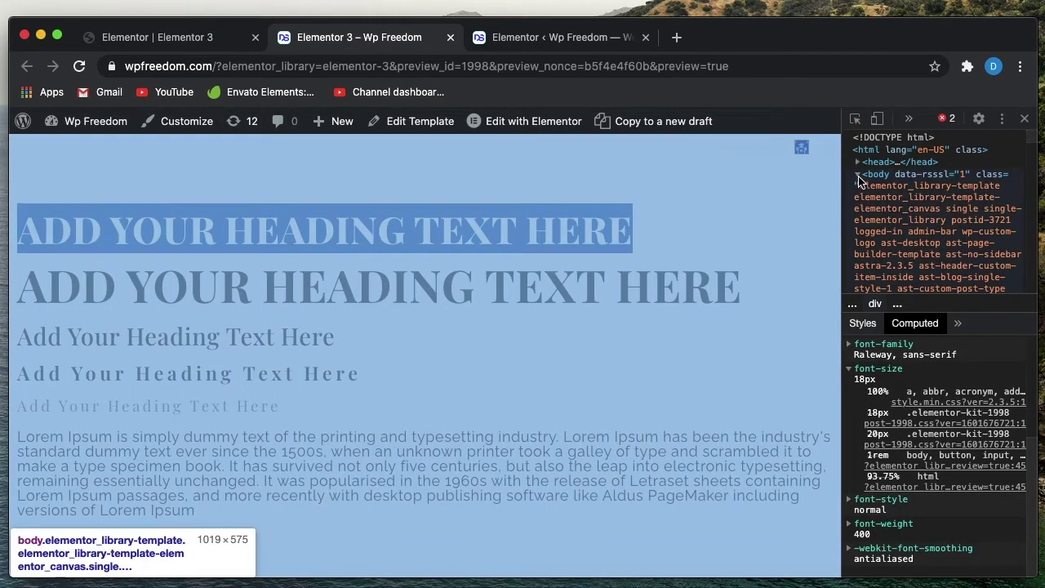
{"action": "left_click", "coordinate": [859, 181]}
{"action": "scroll", "coordinate": [859, 182], "scroll_direction": "up", "scroll_amount": 1}
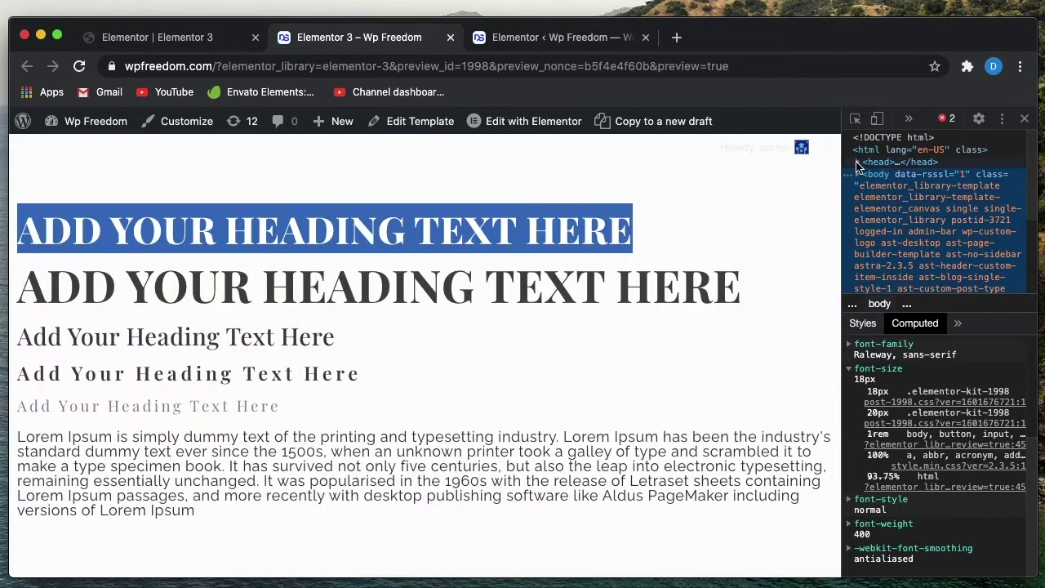
{"action": "left_click", "coordinate": [857, 164]}
{"action": "left_click", "coordinate": [858, 163]}
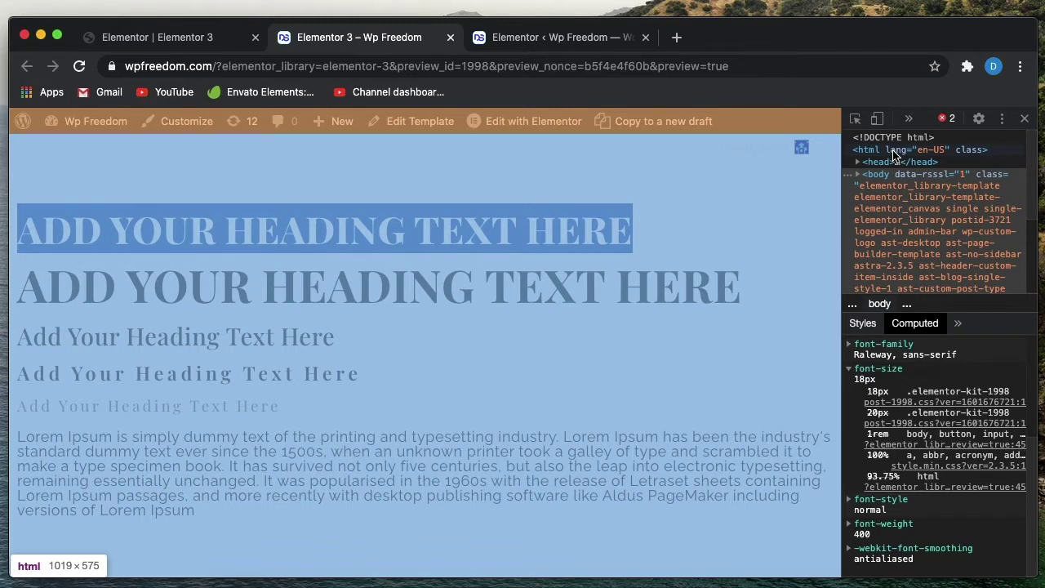
{"action": "scroll", "coordinate": [902, 204], "scroll_direction": "down", "scroll_amount": 3}
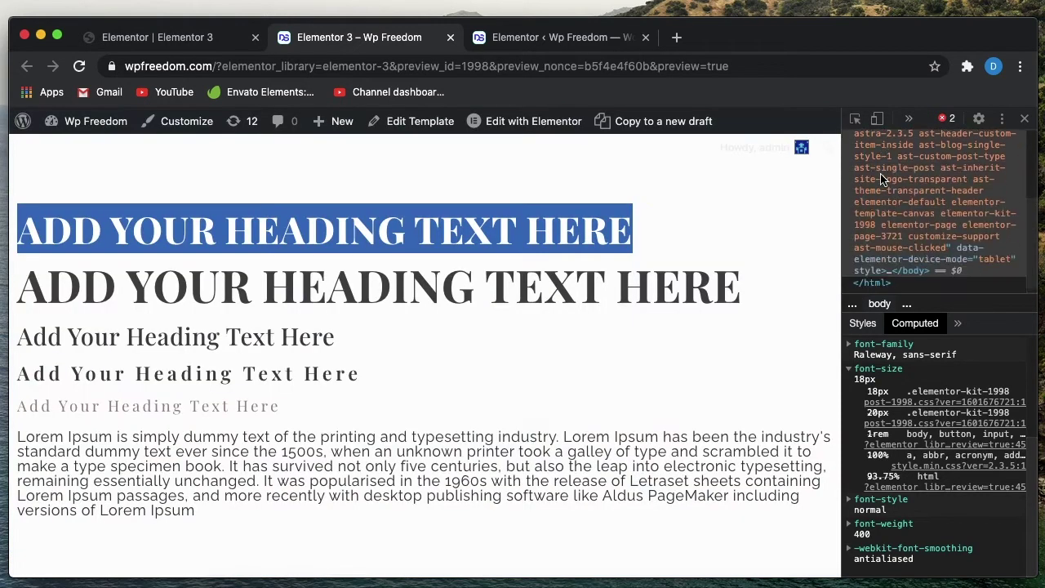
{"action": "scroll", "coordinate": [906, 237], "scroll_direction": "up", "scroll_amount": 5}
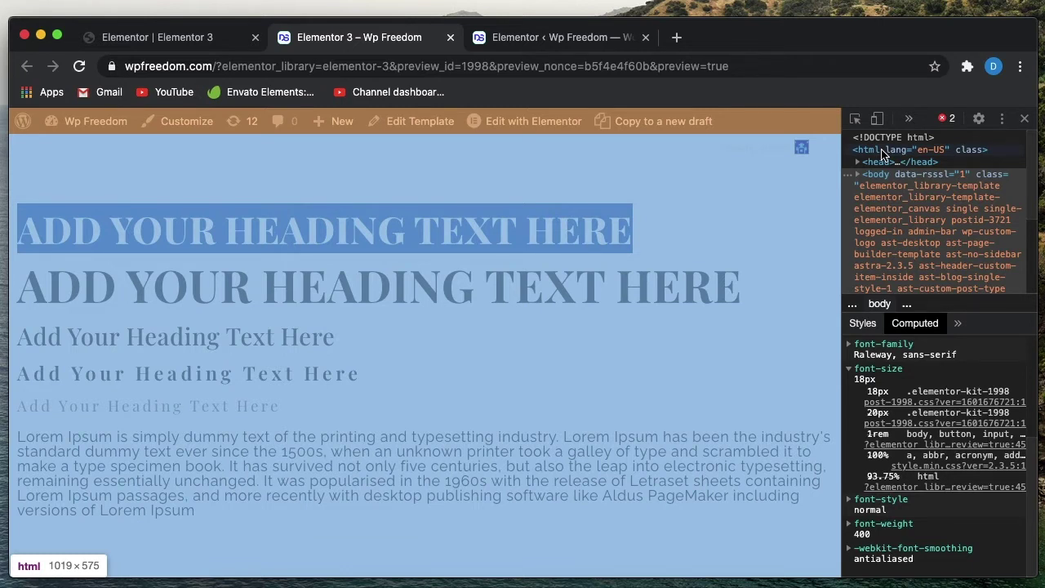
{"action": "left_click", "coordinate": [894, 151]}
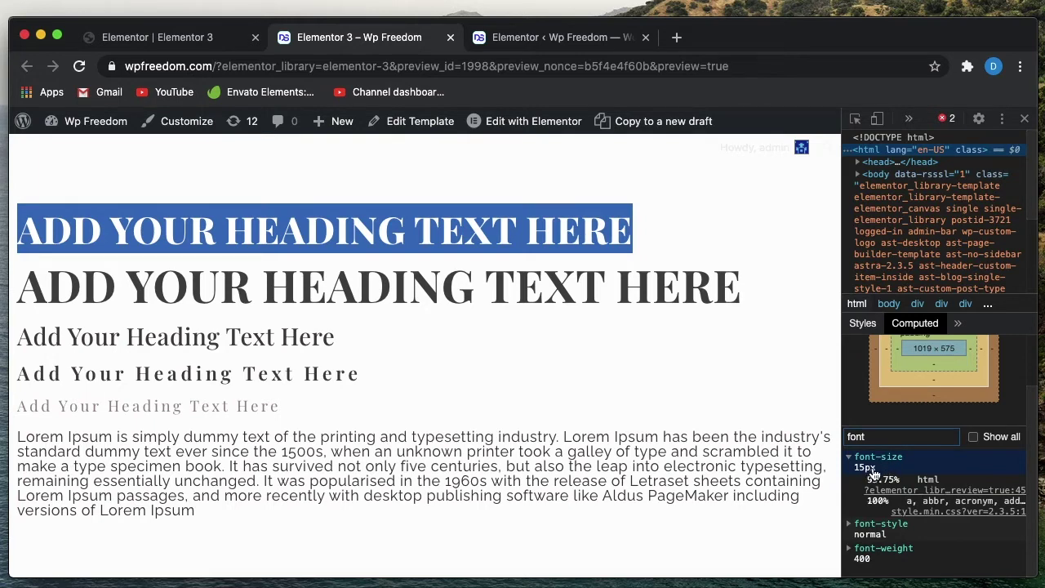
{"action": "triple_click", "coordinate": [357, 237]}
{"action": "triple_click", "coordinate": [357, 236]}
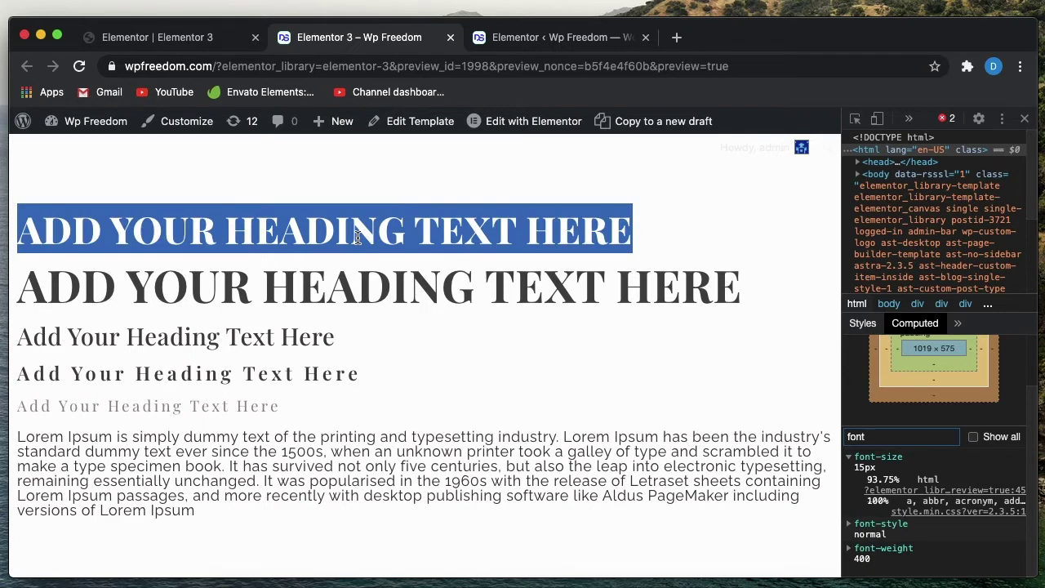
{"action": "double_click", "coordinate": [356, 236]}
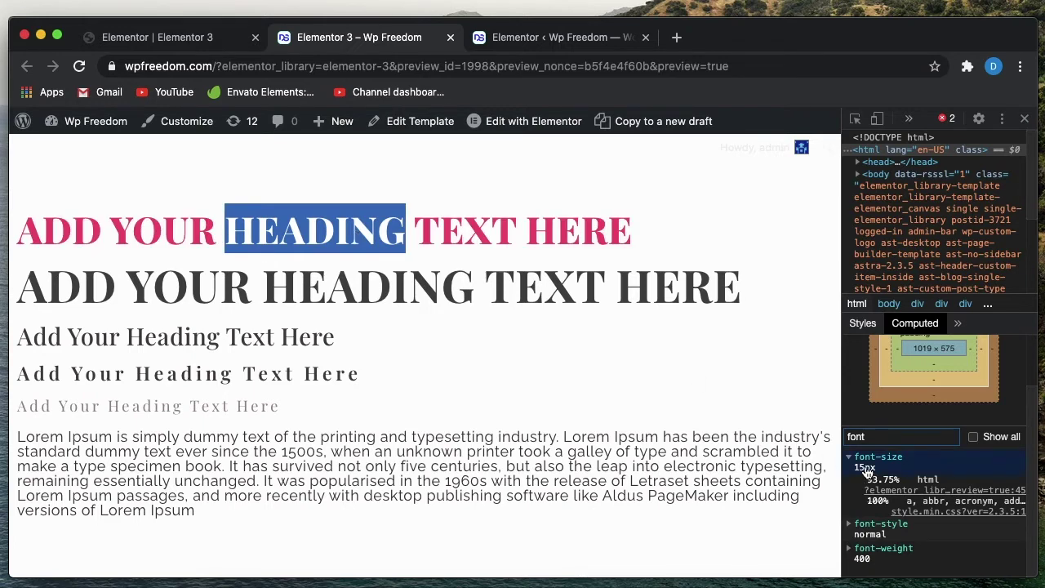
{"action": "triple_click", "coordinate": [497, 221]}
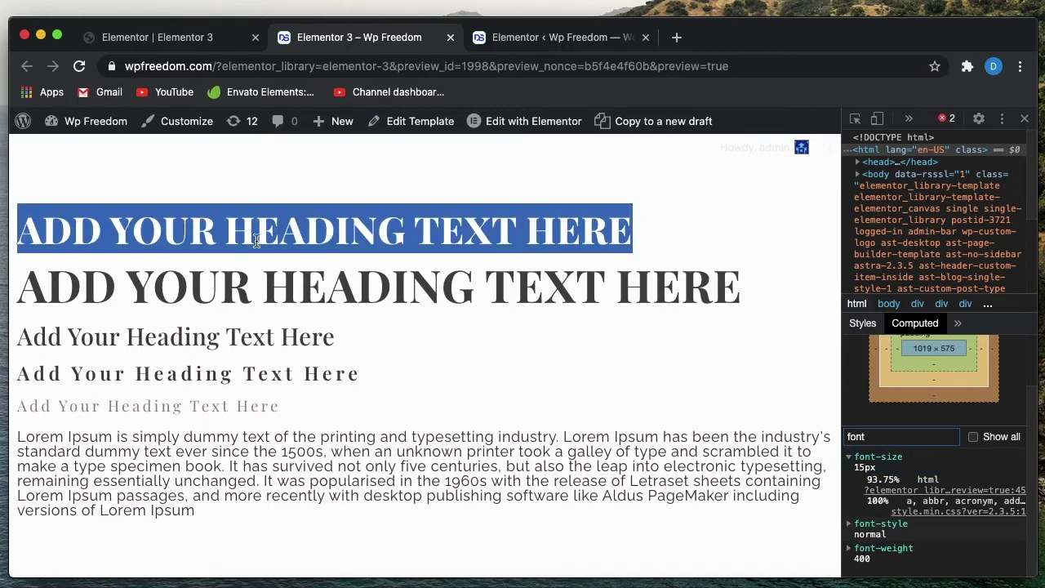
{"action": "triple_click", "coordinate": [307, 232]}
{"action": "triple_click", "coordinate": [307, 232]}
{"action": "triple_click", "coordinate": [528, 302]}
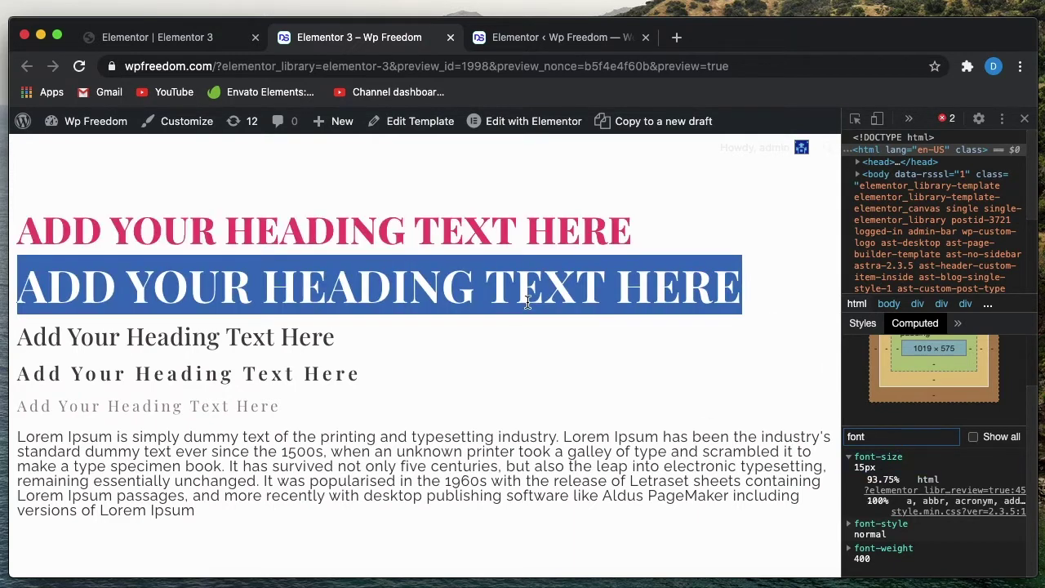
Close DevTools and select the heading lines on the preview page.
{"action": "left_click", "coordinate": [1027, 121]}
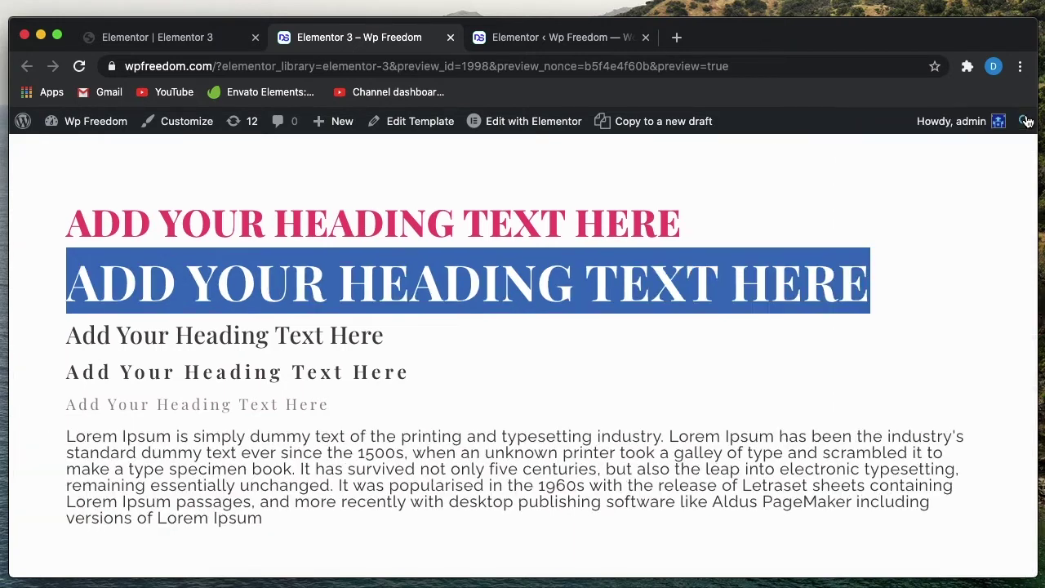
{"action": "left_click", "coordinate": [437, 276]}
{"action": "triple_click", "coordinate": [435, 270]}
{"action": "triple_click", "coordinate": [409, 235]}
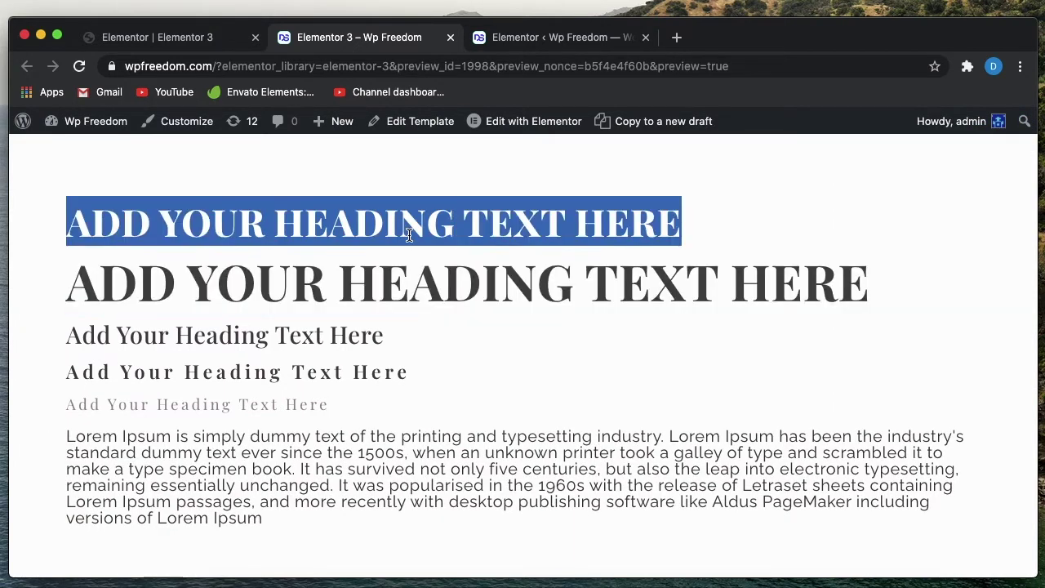
{"action": "triple_click", "coordinate": [409, 235]}
In the editor's H2 typography, switch Size to EM and keep the value 3.052.
{"action": "left_click", "coordinate": [204, 38]}
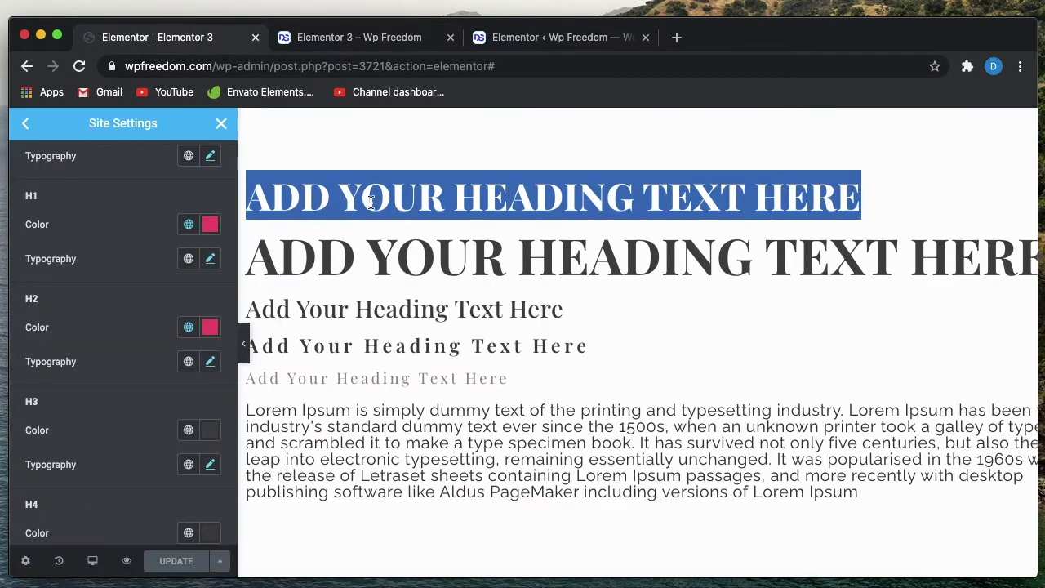
{"action": "scroll", "coordinate": [131, 245], "scroll_direction": "up", "scroll_amount": 3}
{"action": "scroll", "coordinate": [131, 245], "scroll_direction": "down", "scroll_amount": 3}
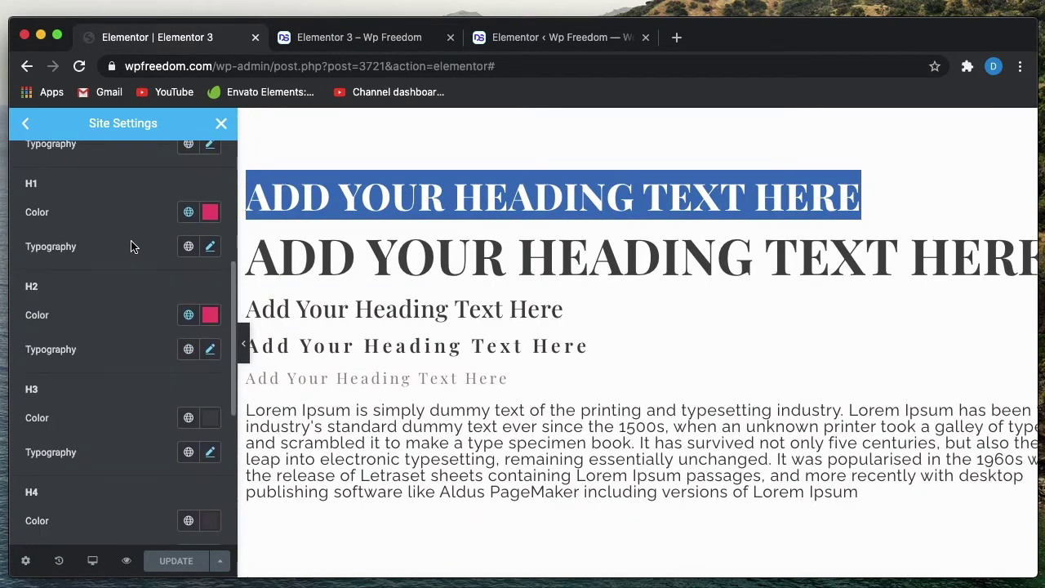
{"action": "left_click", "coordinate": [209, 350]}
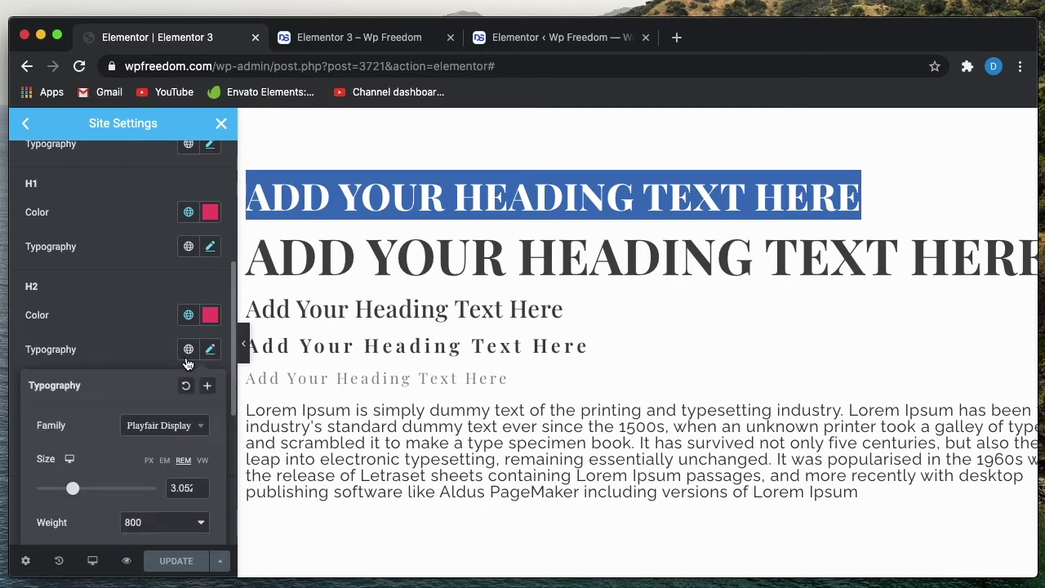
{"action": "double_click", "coordinate": [176, 487]}
{"action": "key", "text": "BackSpace"}
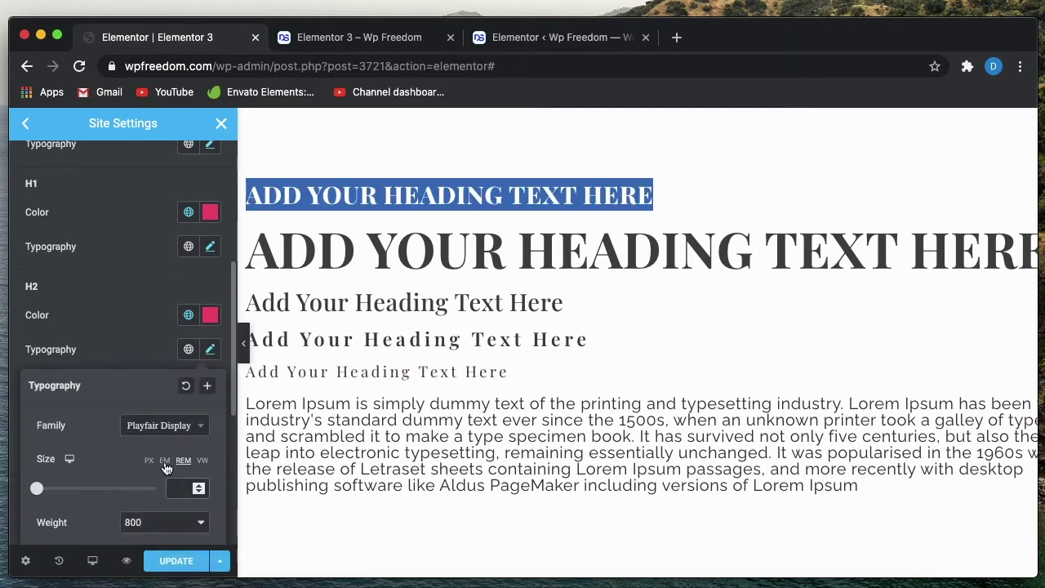
{"action": "key", "text": "ctrl+z"}
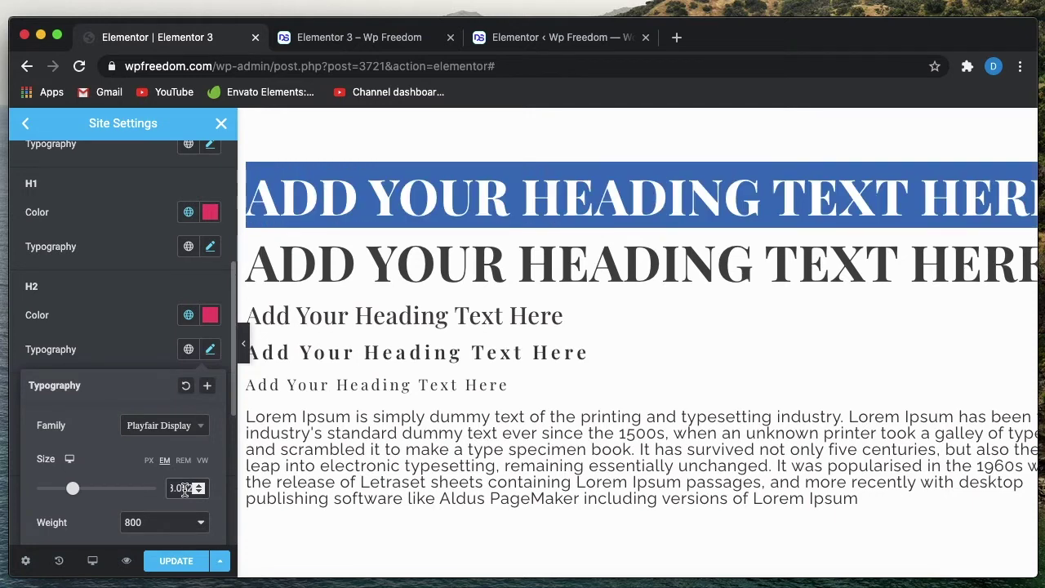
{"action": "left_click", "coordinate": [499, 317]}
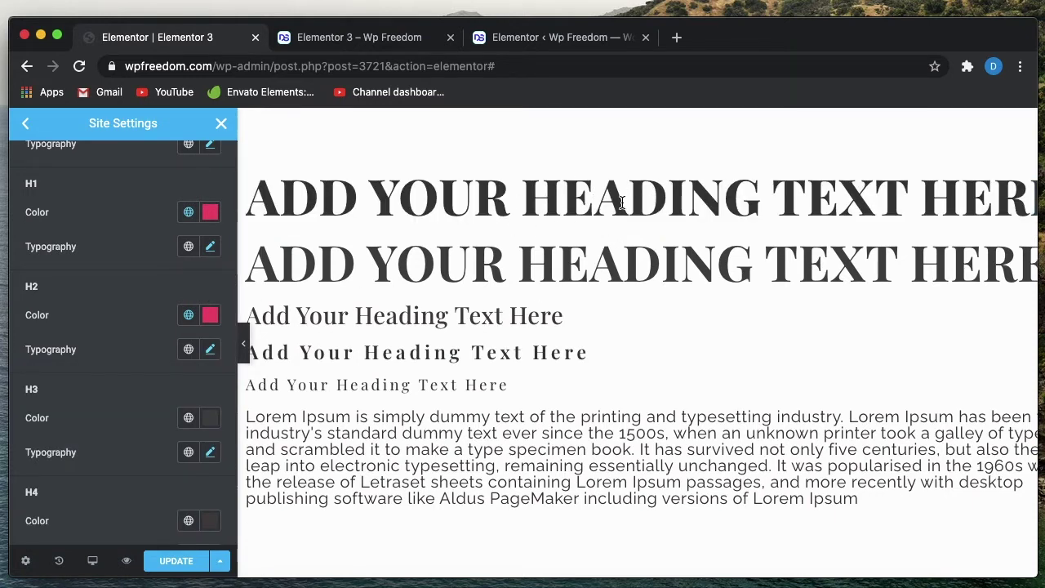
Reopen the H2 typography to verify the 3.052 EM size.
{"action": "scroll", "coordinate": [622, 203], "scroll_direction": "right", "scroll_amount": 2}
{"action": "scroll", "coordinate": [621, 203], "scroll_direction": "left", "scroll_amount": 2}
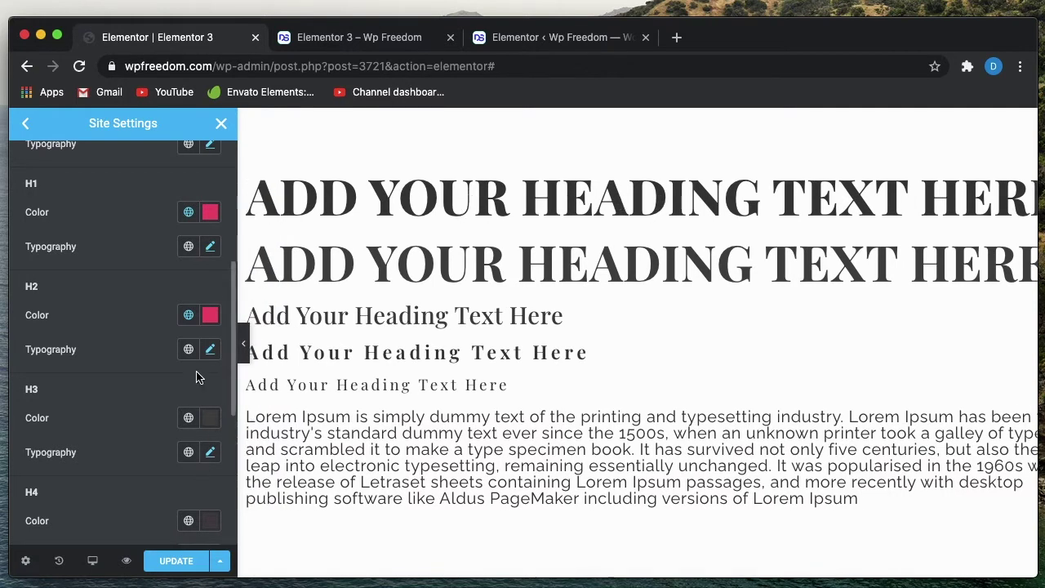
{"action": "scroll", "coordinate": [205, 351], "scroll_direction": "down", "scroll_amount": 3}
{"action": "left_click", "coordinate": [210, 274]}
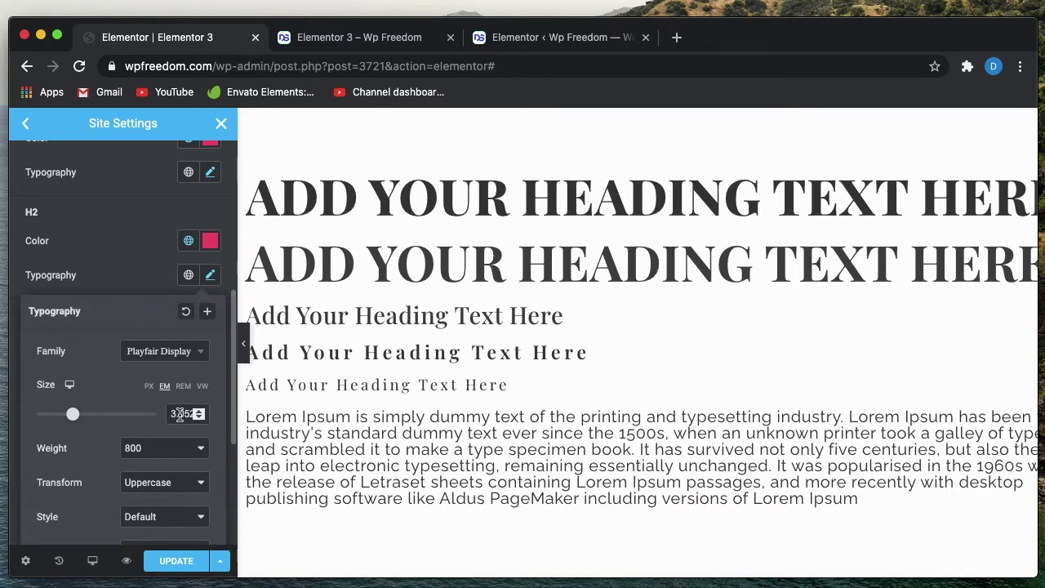
Open the H3 typography and delete its 2.441 Size value, leaving the field empty and focused.
{"action": "left_click", "coordinate": [130, 286]}
{"action": "scroll", "coordinate": [155, 345], "scroll_direction": "down", "scroll_amount": 2}
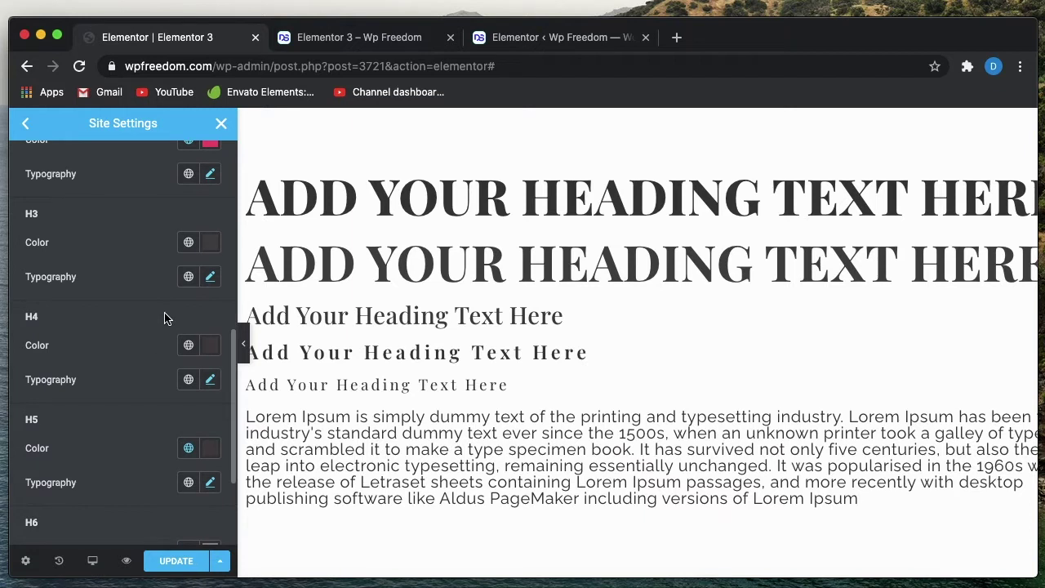
{"action": "left_click", "coordinate": [209, 276]}
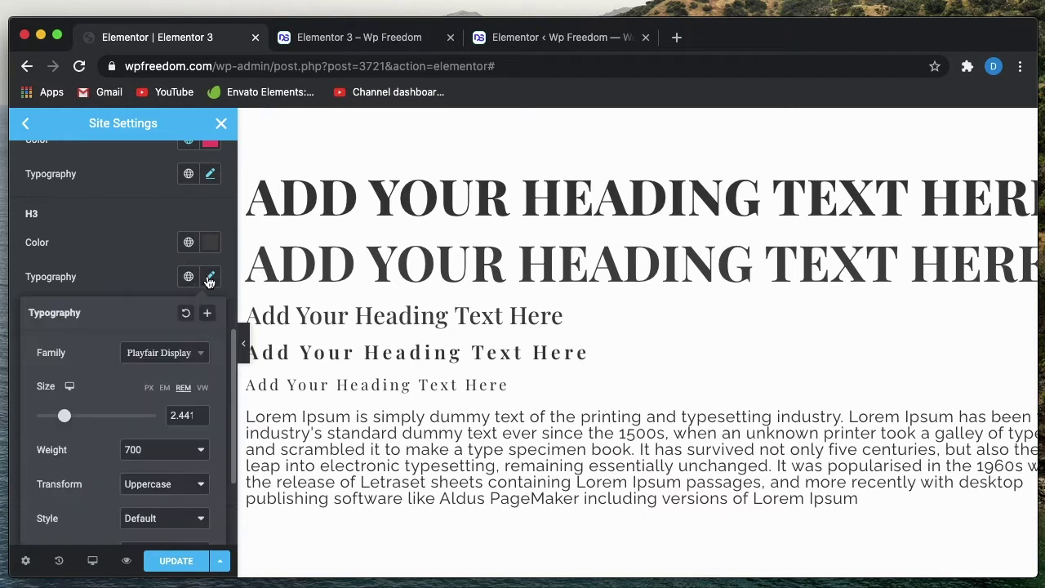
{"action": "double_click", "coordinate": [181, 419]}
{"action": "key", "text": "BackSpace"}
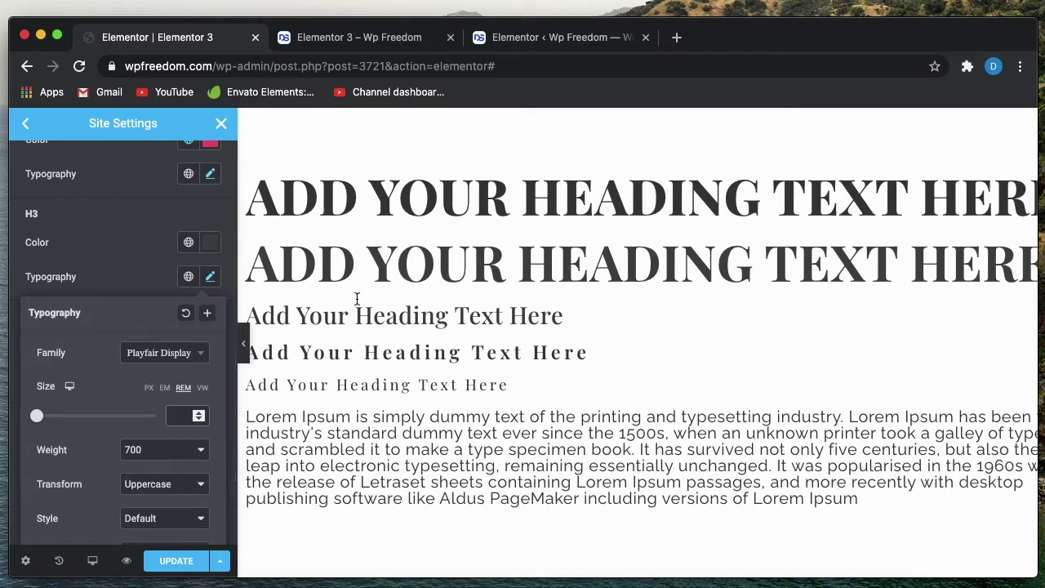
{"action": "scroll", "coordinate": [145, 268], "scroll_direction": "up", "scroll_amount": 10}
{"action": "scroll", "coordinate": [155, 343], "scroll_direction": "down", "scroll_amount": 10}
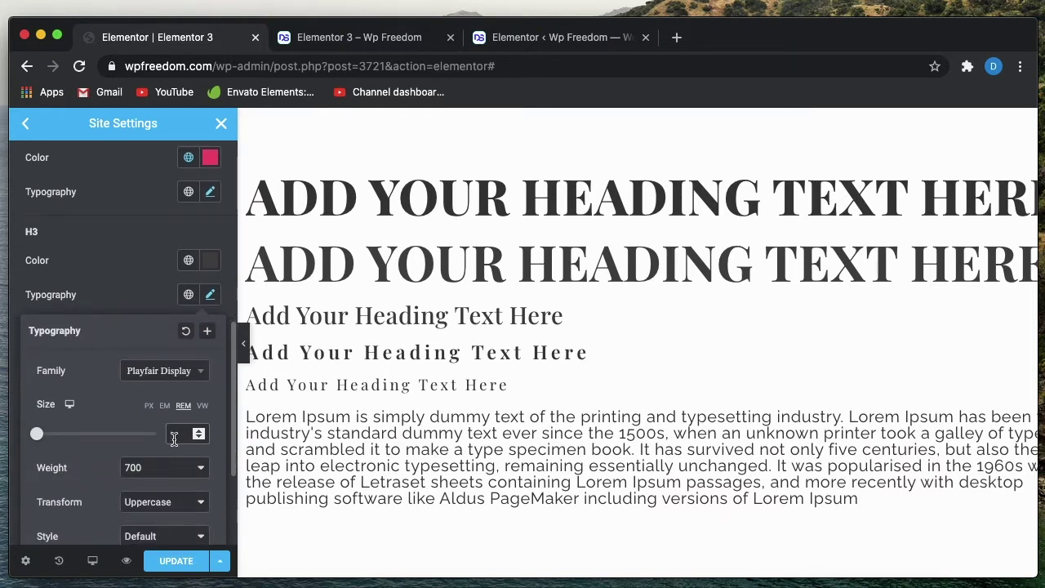
{"action": "left_click", "coordinate": [174, 439]}
Switch the H4 heading size to EM, keeping its value of 1.953.
{"action": "left_click", "coordinate": [149, 287]}
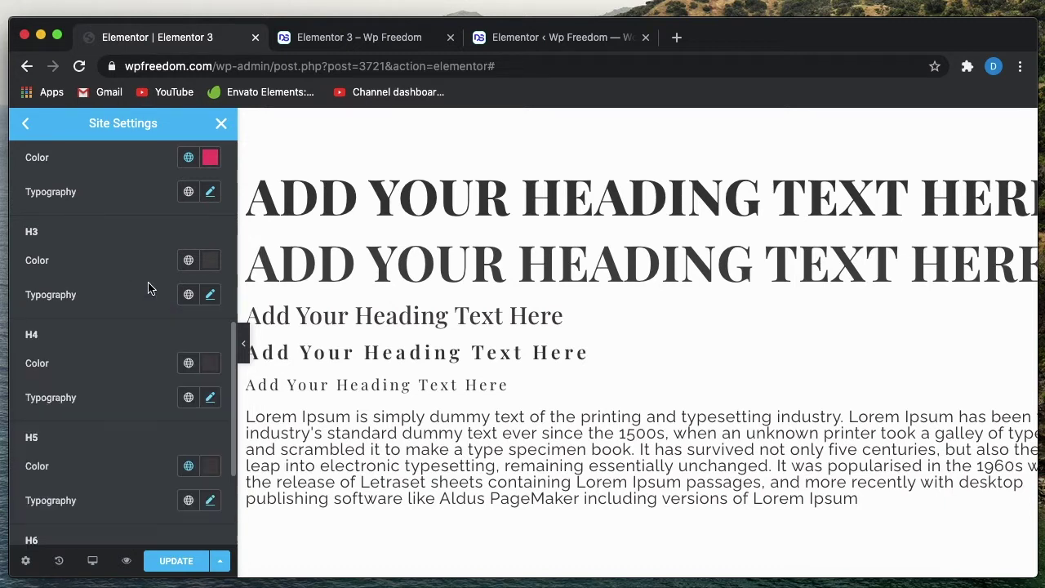
{"action": "scroll", "coordinate": [149, 287], "scroll_direction": "down", "scroll_amount": 2}
{"action": "left_click", "coordinate": [211, 304]}
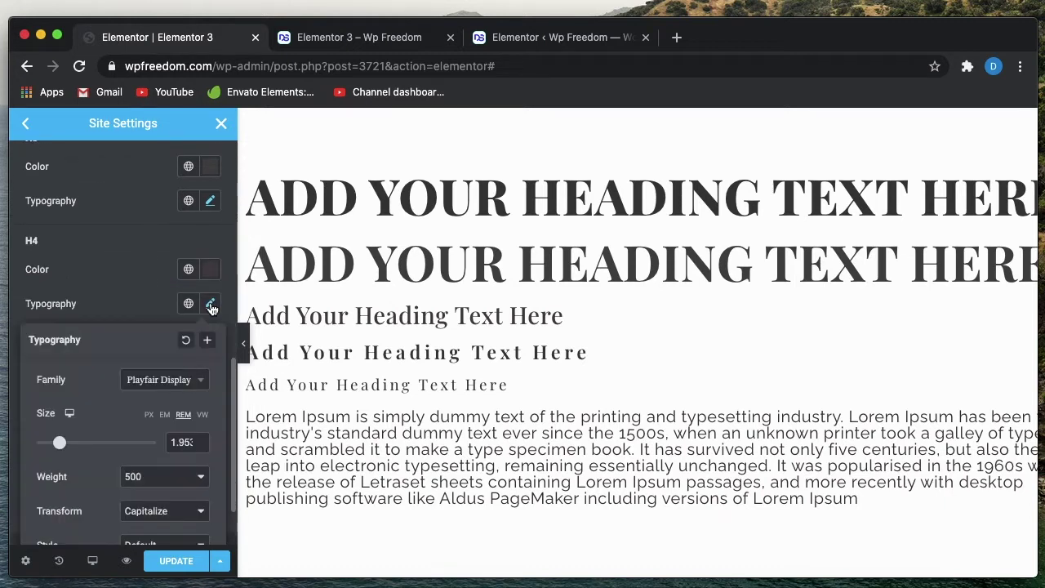
{"action": "double_click", "coordinate": [181, 443]}
{"action": "key", "text": "BackSpace"}
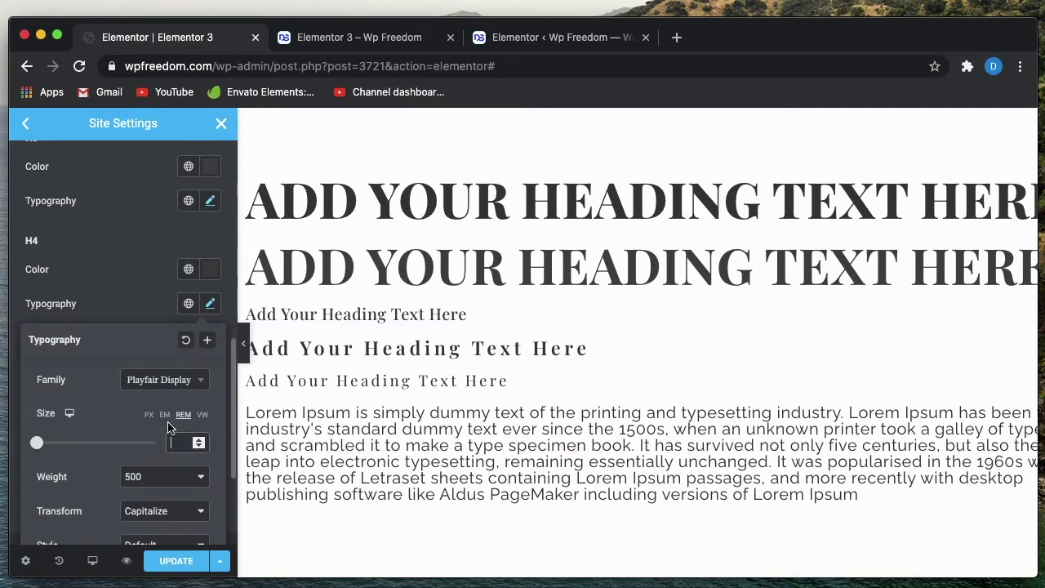
{"action": "key", "text": "super+z"}
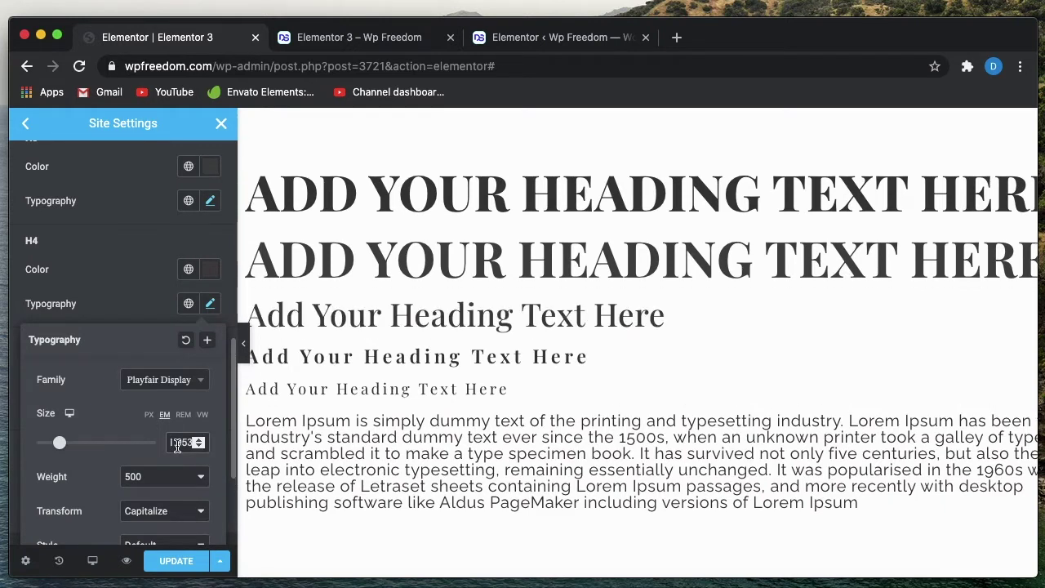
{"action": "scroll", "coordinate": [196, 329], "scroll_direction": "down", "scroll_amount": 1}
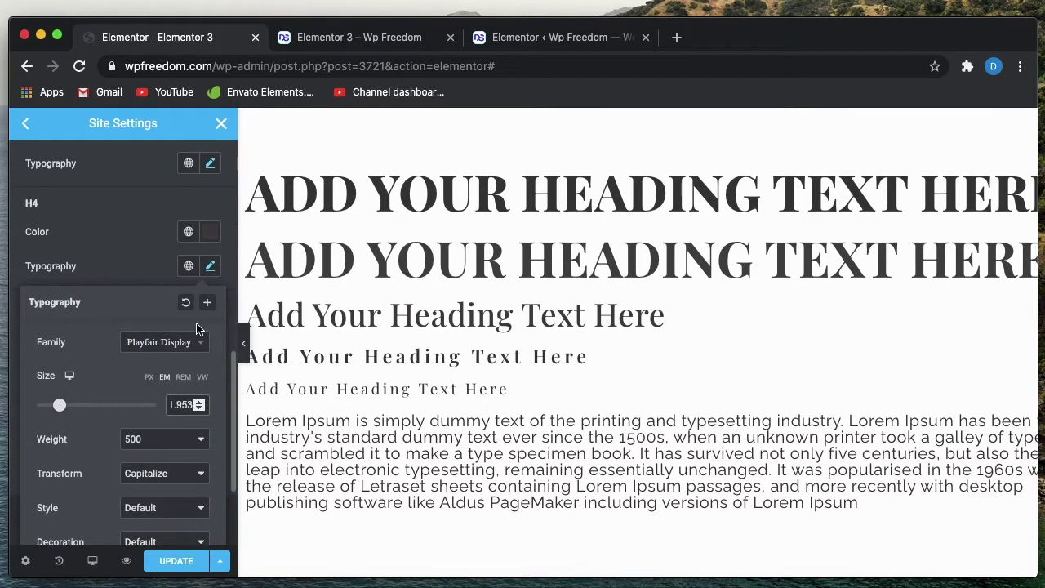
{"action": "left_click", "coordinate": [144, 280]}
Change the H5 heading size to 1.563 EM.
{"action": "scroll", "coordinate": [145, 280], "scroll_direction": "down", "scroll_amount": 1}
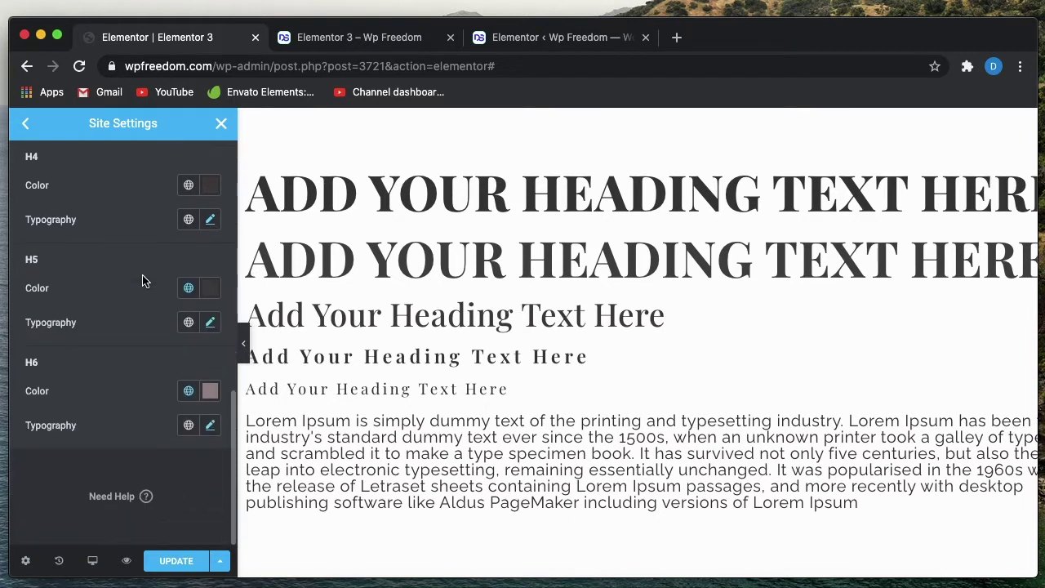
{"action": "left_click", "coordinate": [210, 322]}
{"action": "scroll", "coordinate": [143, 327], "scroll_direction": "down", "scroll_amount": 2}
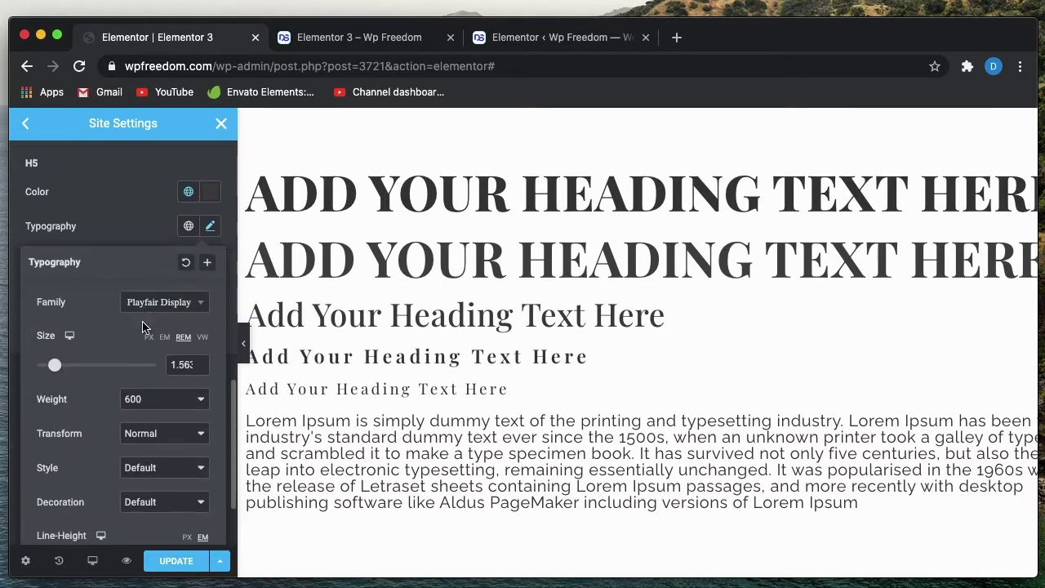
{"action": "double_click", "coordinate": [178, 367]}
{"action": "key", "text": "BackSpace"}
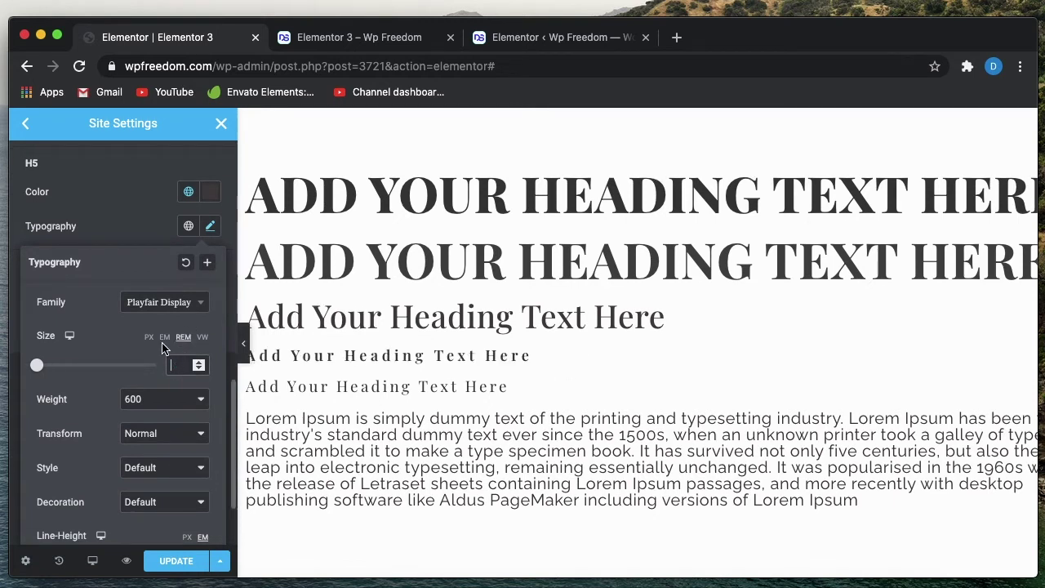
{"action": "left_click", "coordinate": [164, 336]}
{"action": "type", "text": "1.563"}
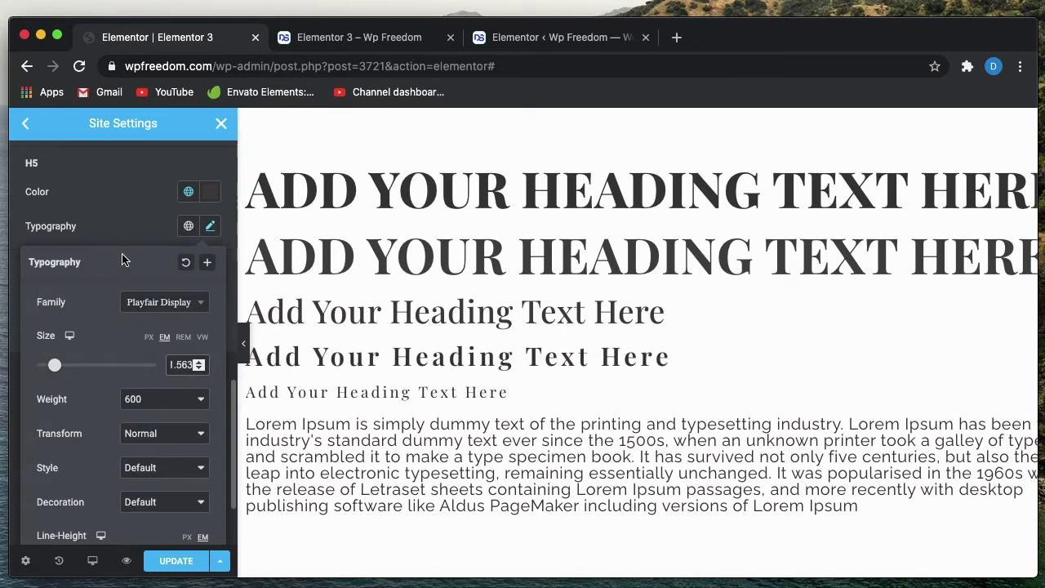
{"action": "left_click", "coordinate": [125, 222]}
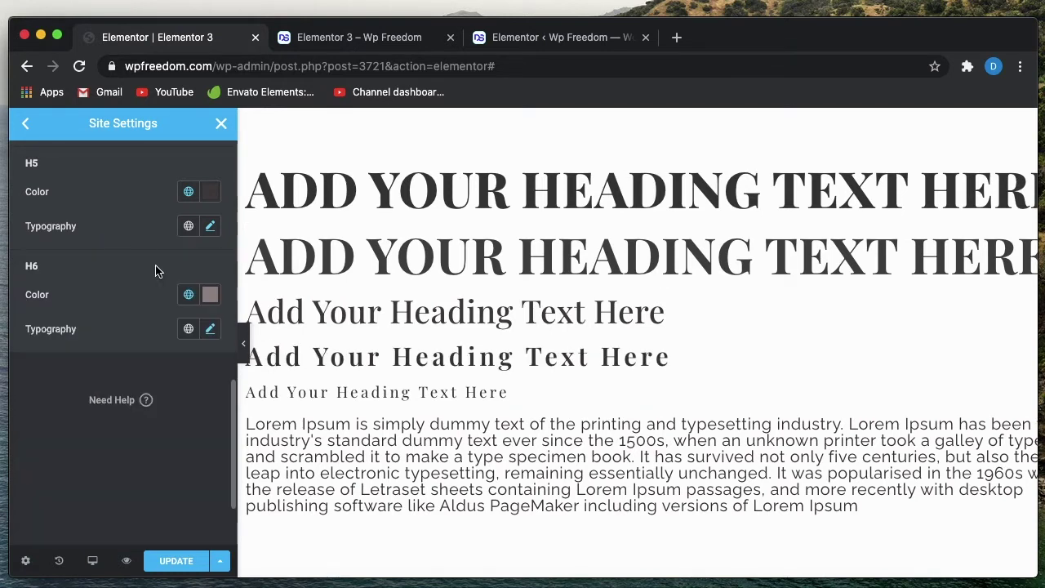
Change the H6 heading size to 1.25 EM.
{"action": "left_click", "coordinate": [210, 329]}
{"action": "scroll", "coordinate": [173, 412], "scroll_direction": "down", "scroll_amount": 1}
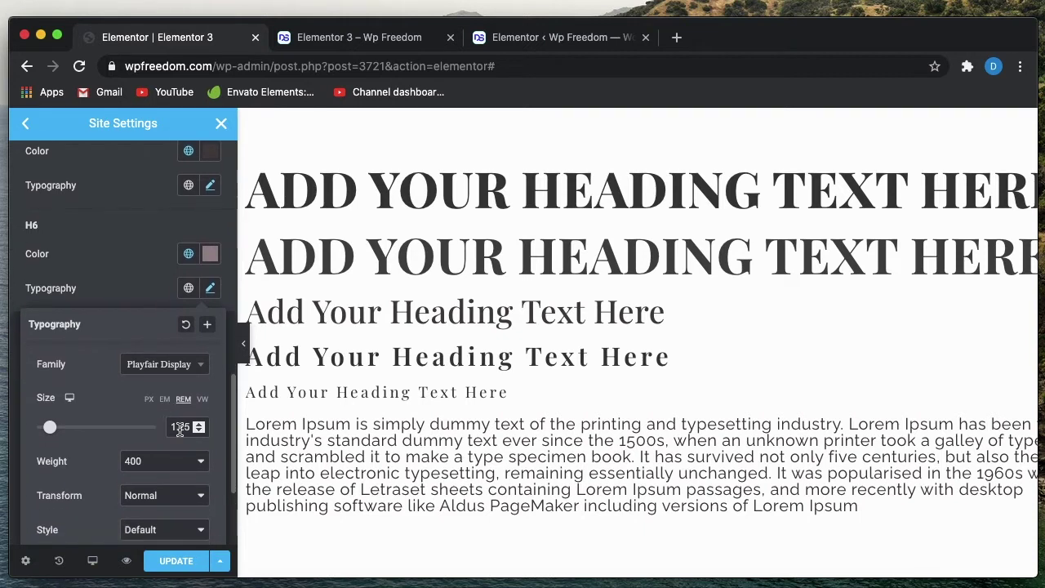
{"action": "double_click", "coordinate": [180, 428]}
{"action": "key", "text": "BackSpace"}
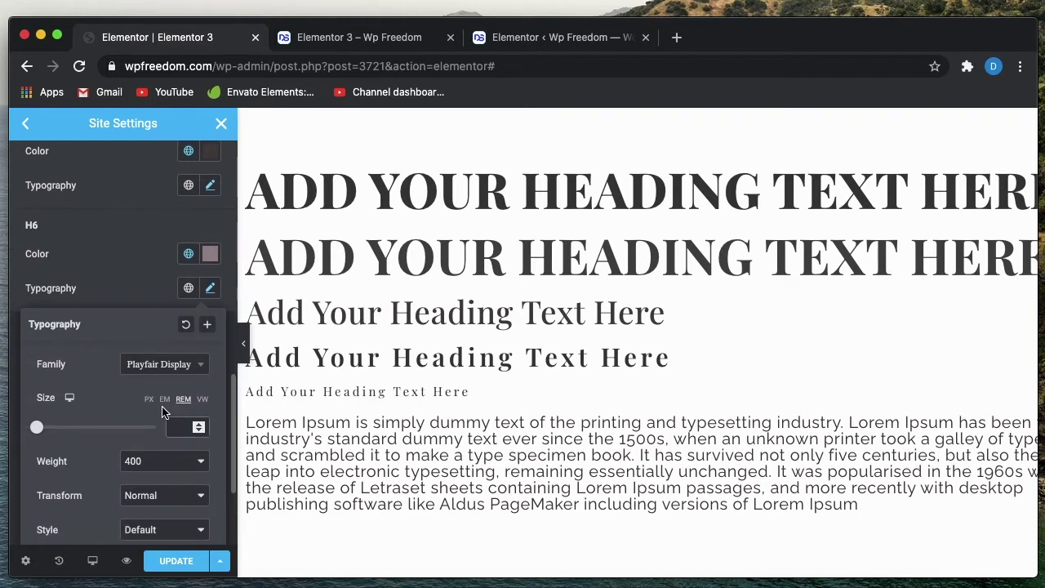
{"action": "left_click", "coordinate": [164, 398]}
{"action": "type", "text": "1.25"}
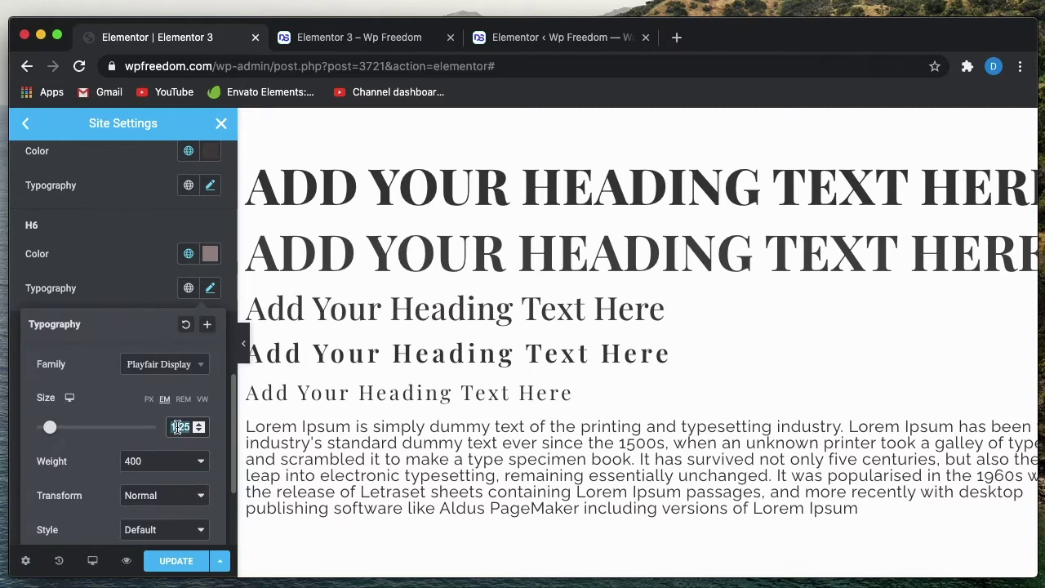
{"action": "scroll", "coordinate": [122, 275], "scroll_direction": "up", "scroll_amount": 10}
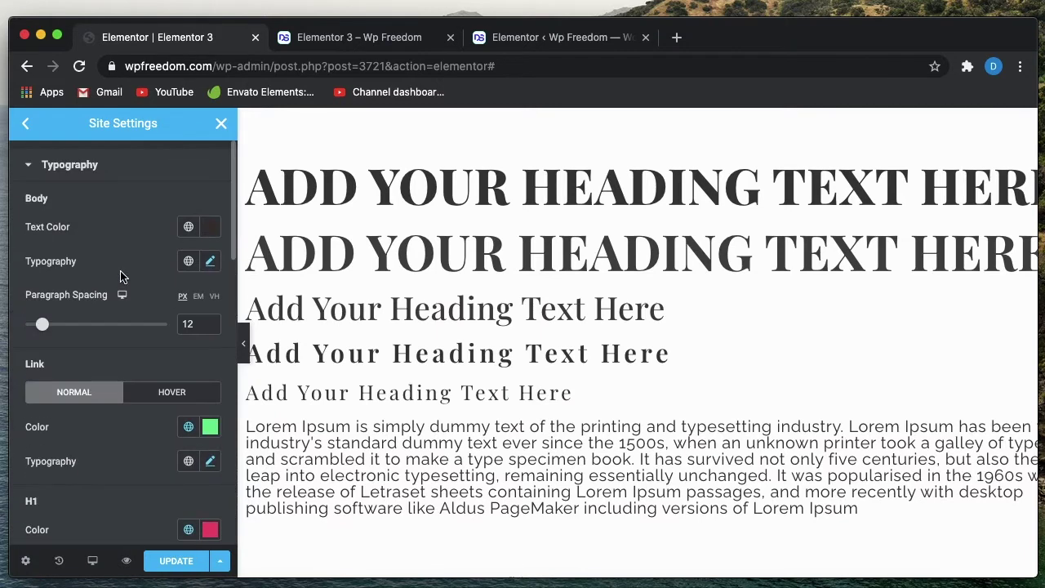
Glance at the body typography, then save the EM heading sizes with Update.
{"action": "left_click", "coordinate": [209, 262]}
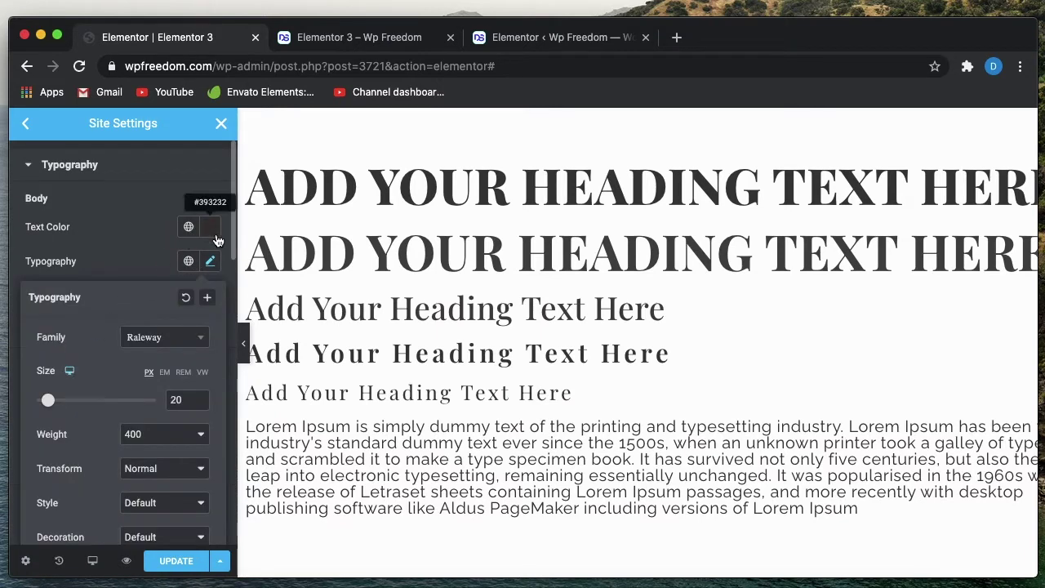
{"action": "left_click", "coordinate": [209, 262]}
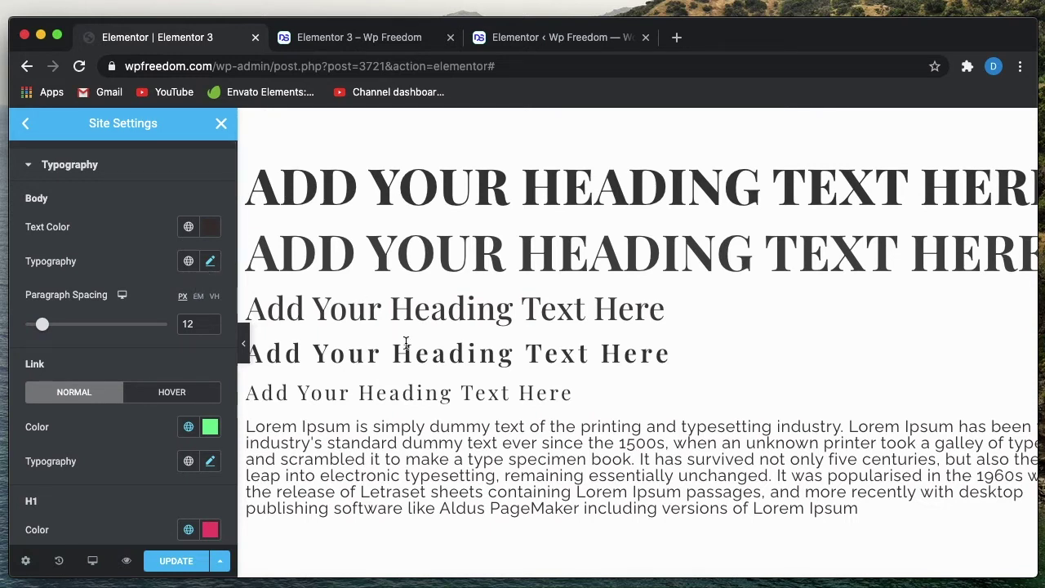
{"action": "left_click", "coordinate": [173, 561]}
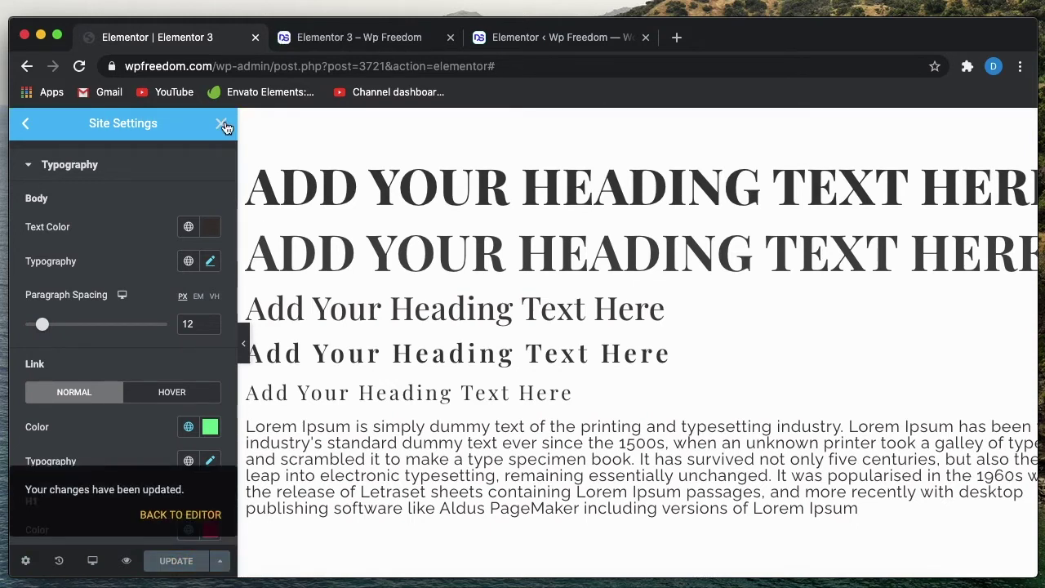
In Custom CSS, write an html rule with font-size 10px on line 13.
{"action": "left_click", "coordinate": [29, 126]}
{"action": "scroll", "coordinate": [87, 335], "scroll_direction": "down", "scroll_amount": 4}
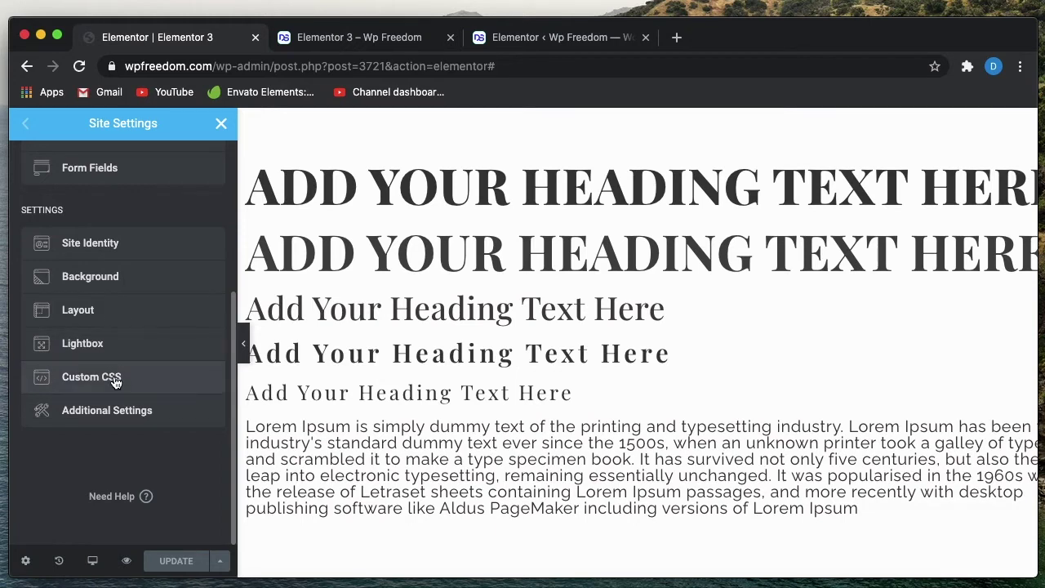
{"action": "left_click", "coordinate": [114, 376]}
{"action": "left_click", "coordinate": [117, 487]}
{"action": "type", "text": "hmtl"}
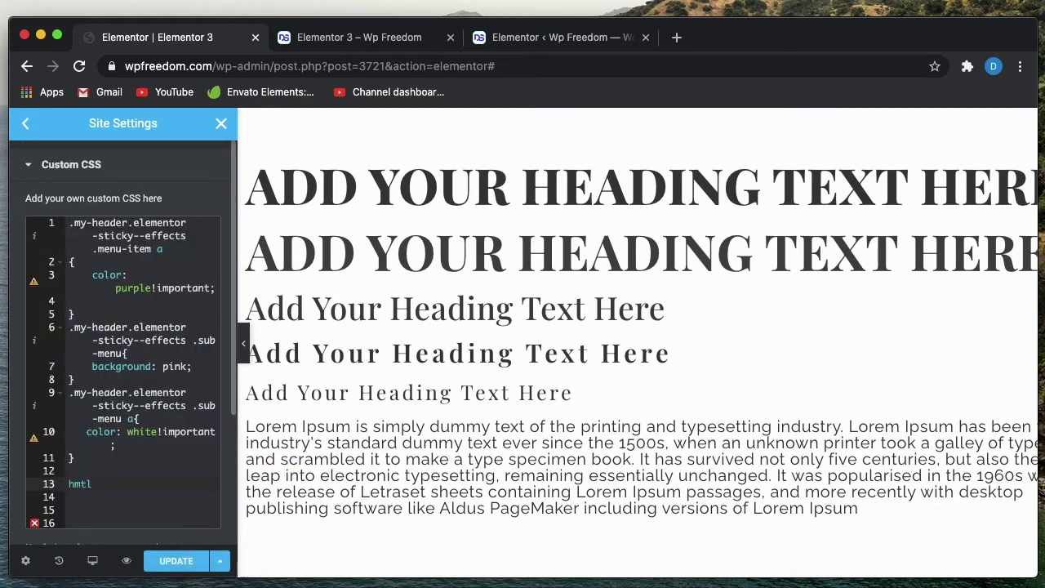
{"action": "type", "text": "tml{"}
{"action": "key", "text": "Return"}
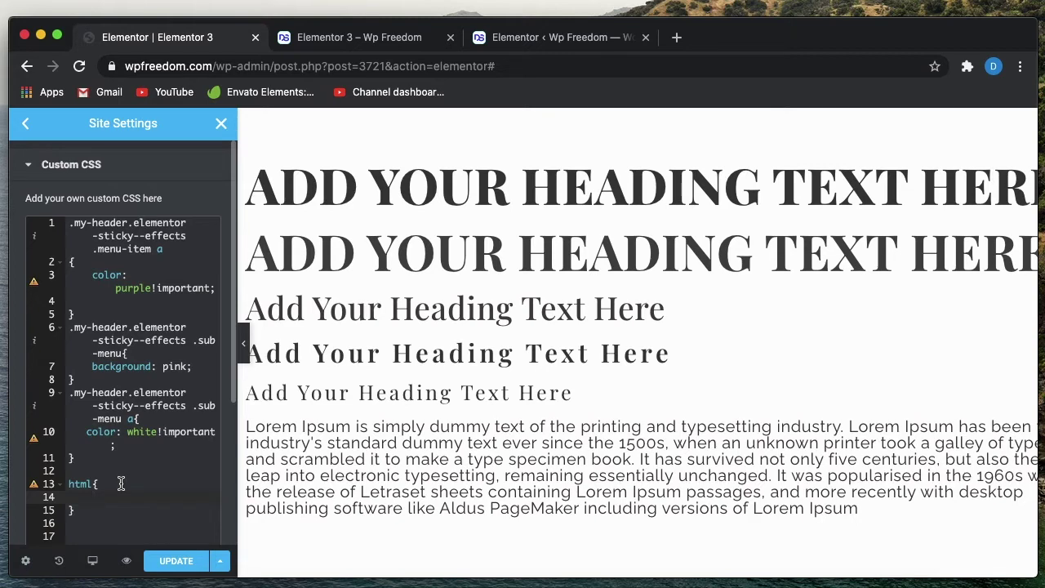
{"action": "type", "text": "fon"}
{"action": "key", "text": "Down"}
{"action": "key", "text": "Return"}
{"action": "type", "text": "10px;"}
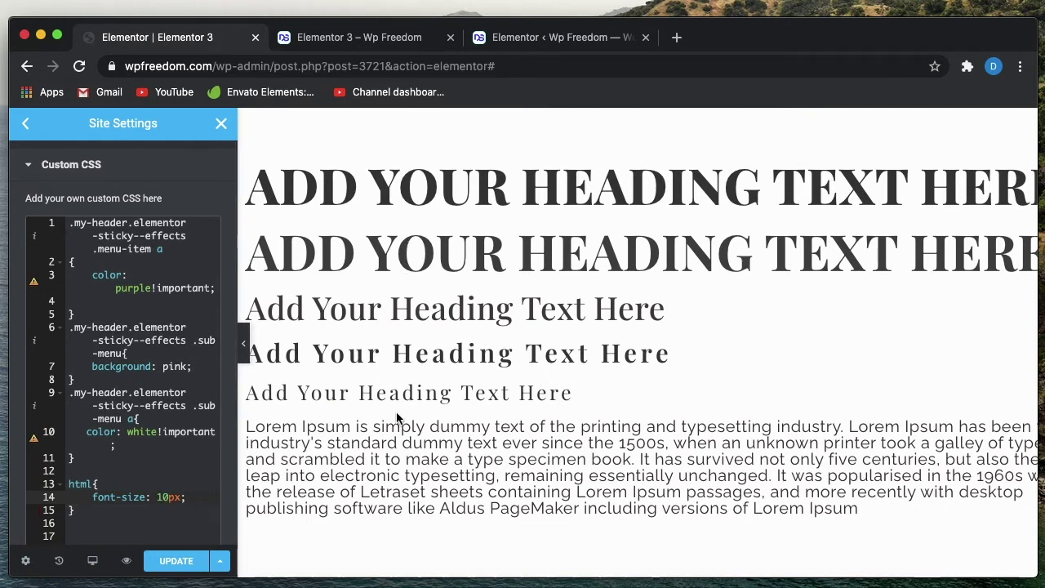
Change the html font-size value to 30px, save the CSS, and go back to the settings list.
{"action": "double_click", "coordinate": [163, 497]}
{"action": "left_click", "coordinate": [189, 497]}
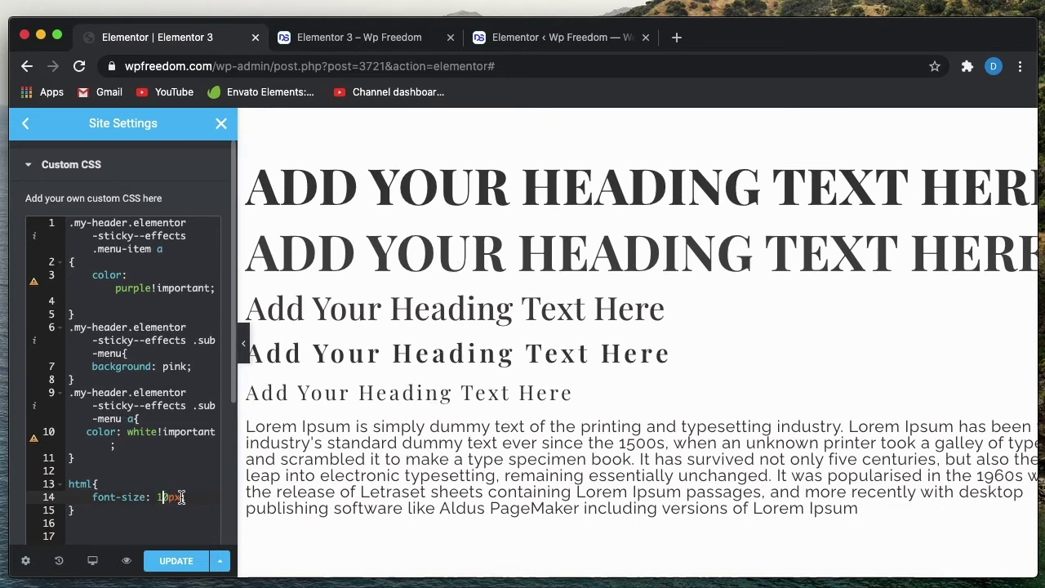
{"action": "key", "text": "Left"}
{"action": "key", "text": "Left"}
{"action": "key", "text": "Left"}
{"action": "key", "text": "Left"}
{"action": "key", "text": "Left"}
{"action": "key", "text": "Delete"}
{"action": "type", "text": "3"}
{"action": "left_click", "coordinate": [174, 558]}
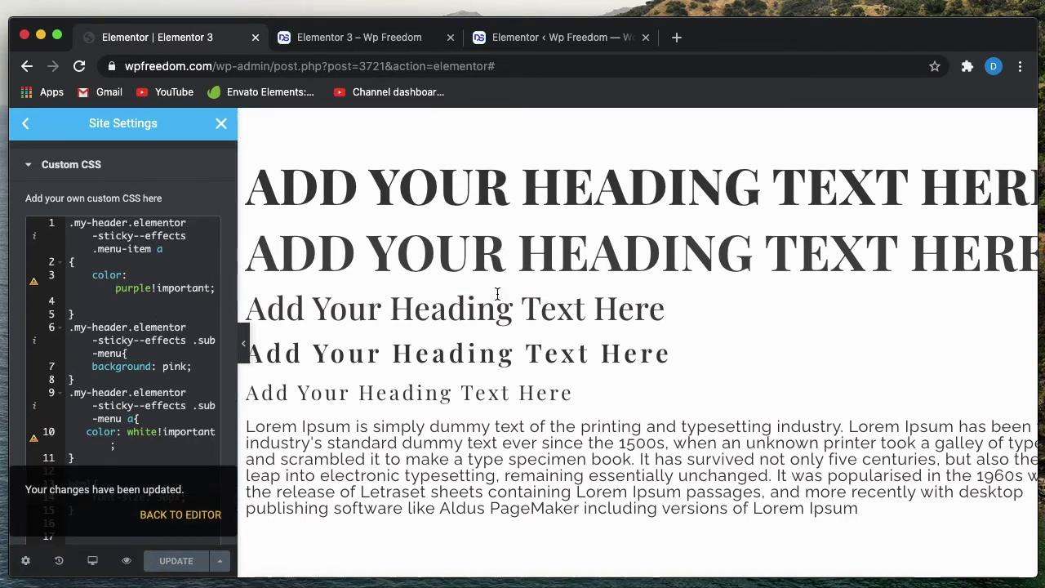
{"action": "left_click", "coordinate": [142, 459]}
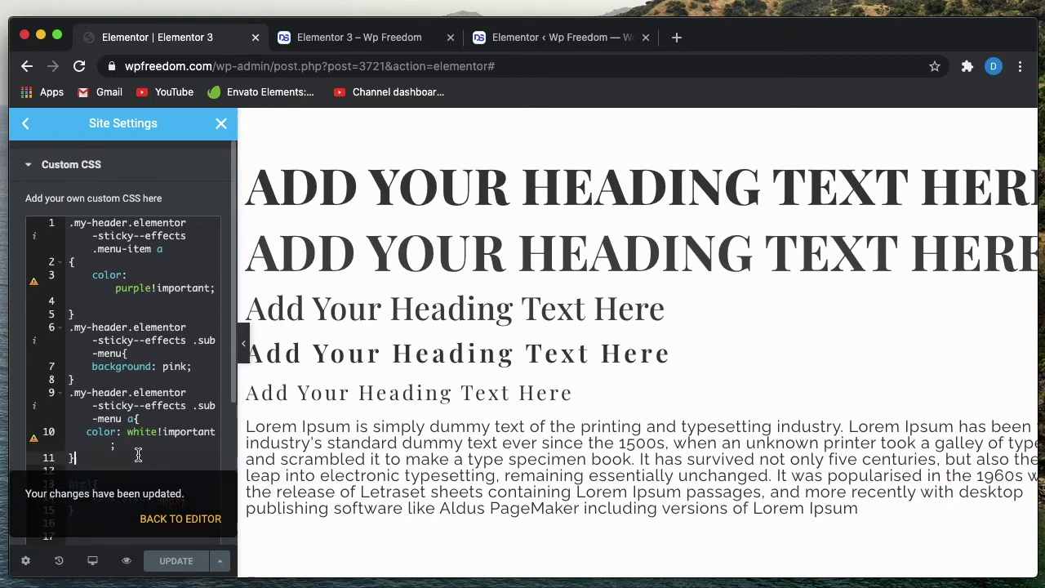
{"action": "left_click", "coordinate": [27, 124]}
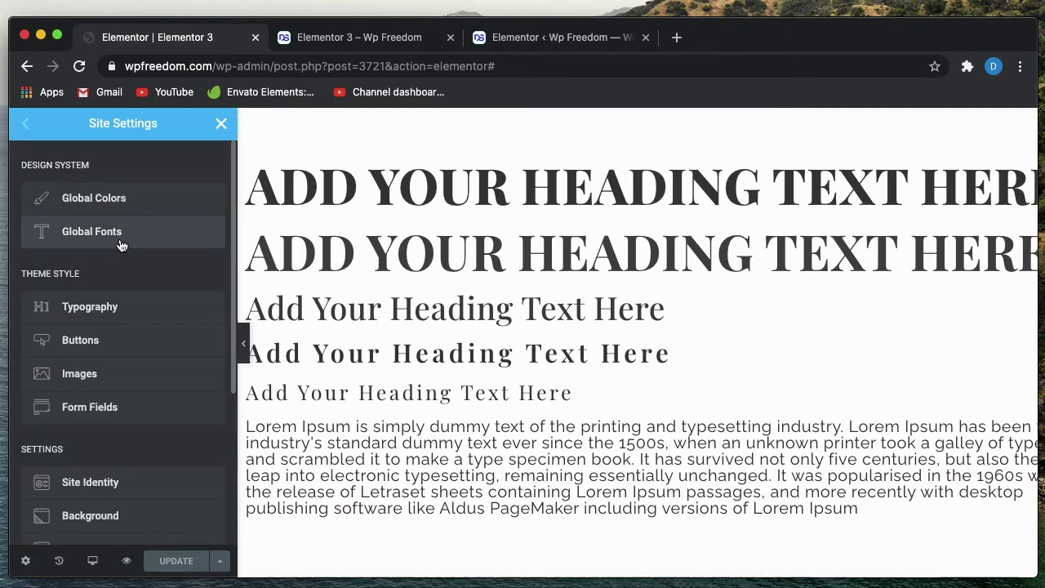
Change the H2 heading size to 3.052 REM.
{"action": "left_click", "coordinate": [149, 306]}
{"action": "scroll", "coordinate": [90, 369], "scroll_direction": "down", "scroll_amount": 4}
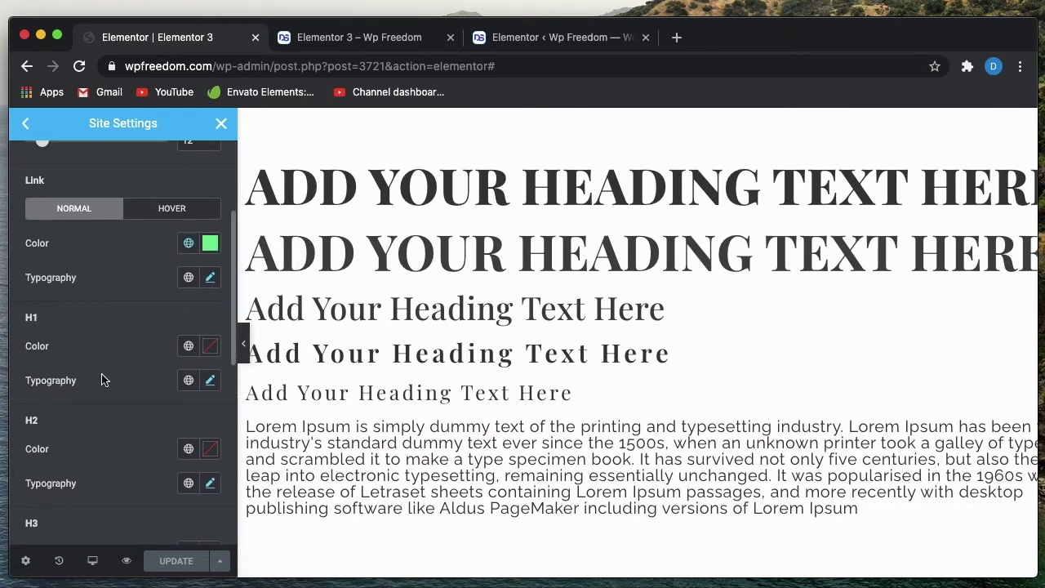
{"action": "scroll", "coordinate": [119, 400], "scroll_direction": "down", "scroll_amount": 3}
{"action": "left_click", "coordinate": [211, 384]}
{"action": "scroll", "coordinate": [128, 369], "scroll_direction": "down", "scroll_amount": 3}
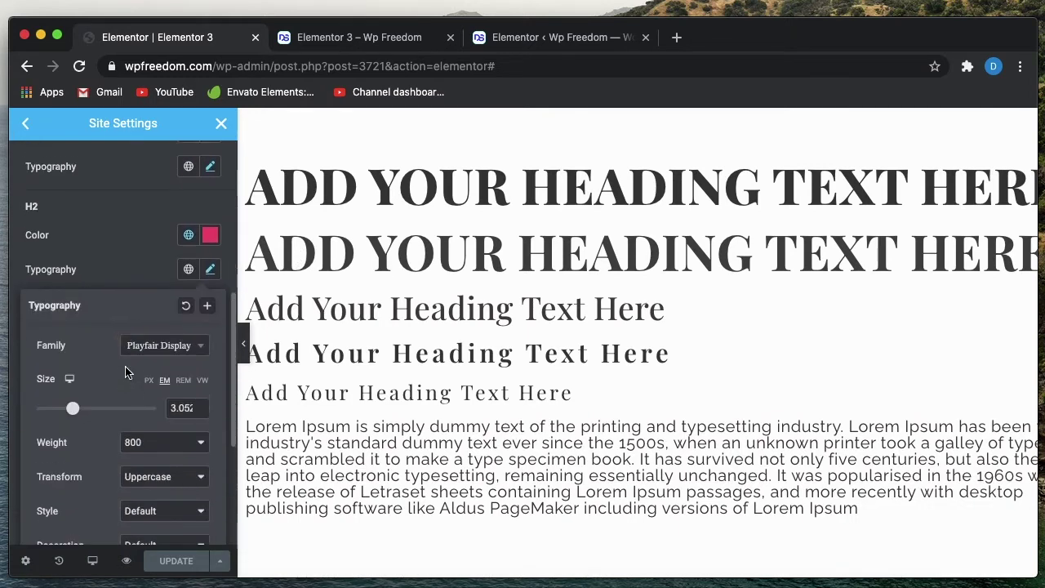
{"action": "double_click", "coordinate": [181, 400]}
{"action": "left_click", "coordinate": [183, 374]}
{"action": "type", "text": "3.052"}
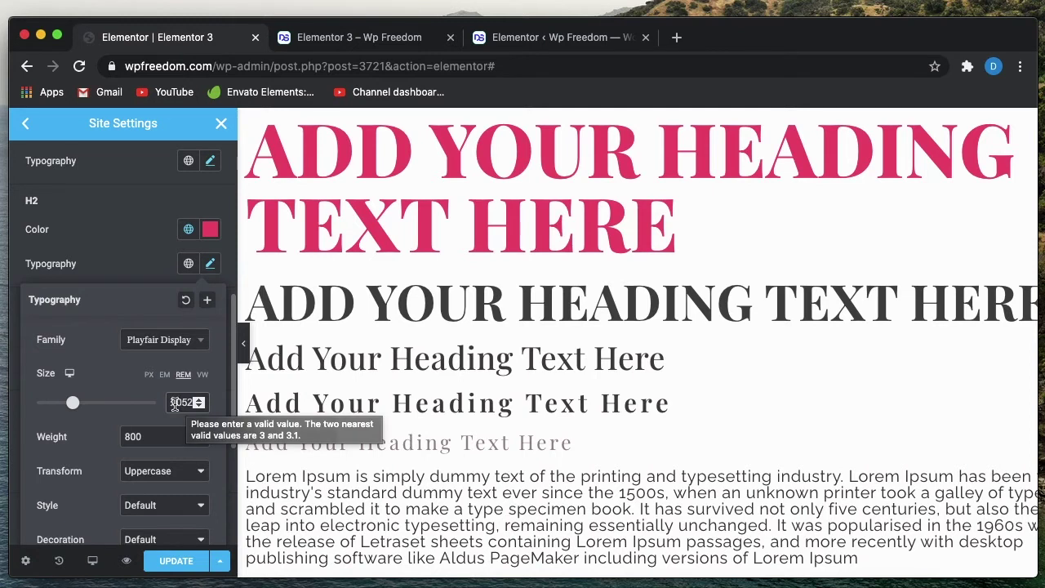
{"action": "left_click", "coordinate": [142, 237]}
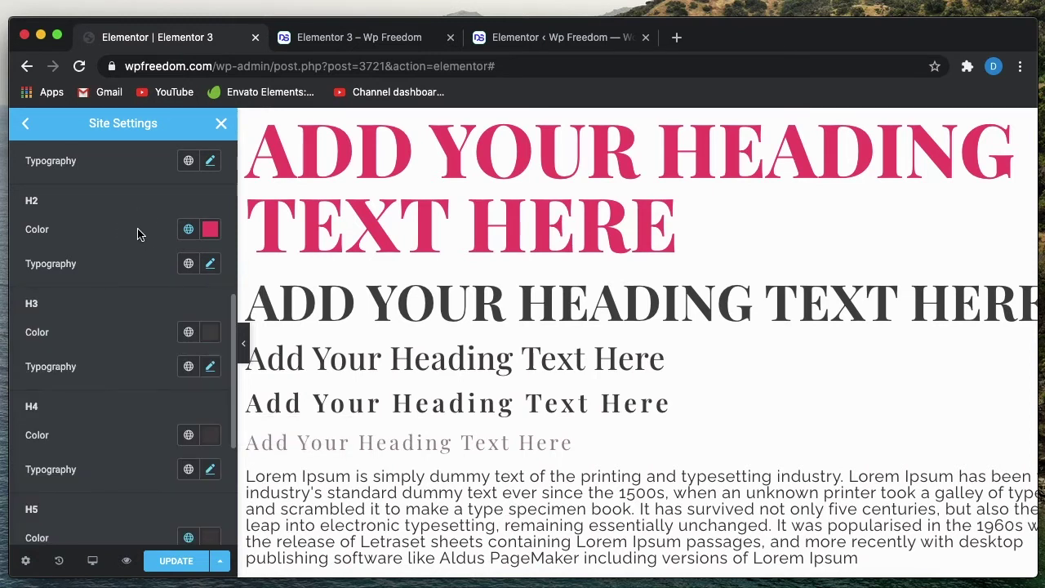
Reopen Custom CSS, re-enter 30 for the html font-size, and save with Ctrl+S.
{"action": "left_click", "coordinate": [23, 126]}
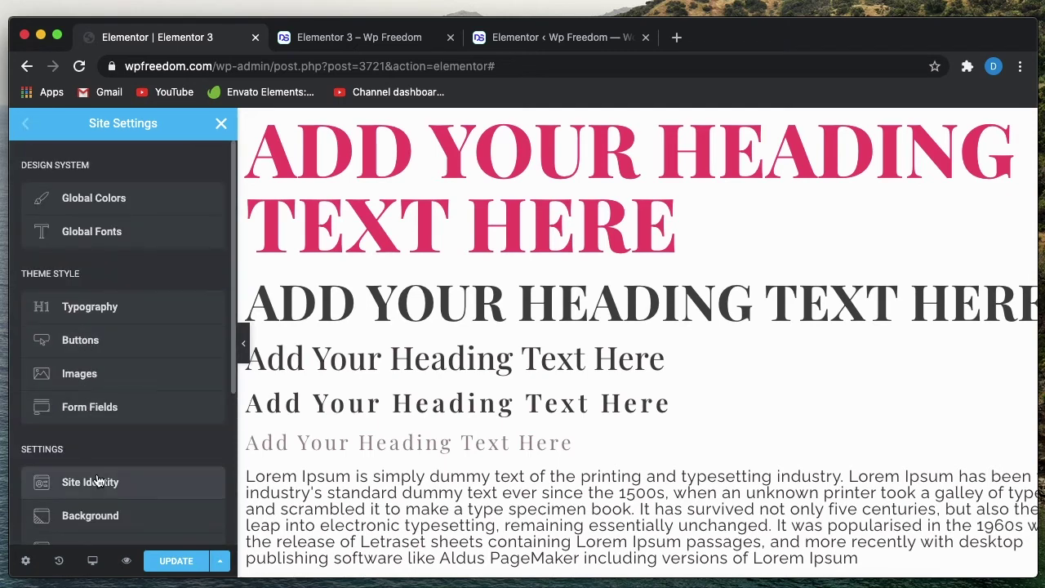
{"action": "scroll", "coordinate": [110, 480], "scroll_direction": "down", "scroll_amount": 3}
{"action": "left_click", "coordinate": [126, 377]}
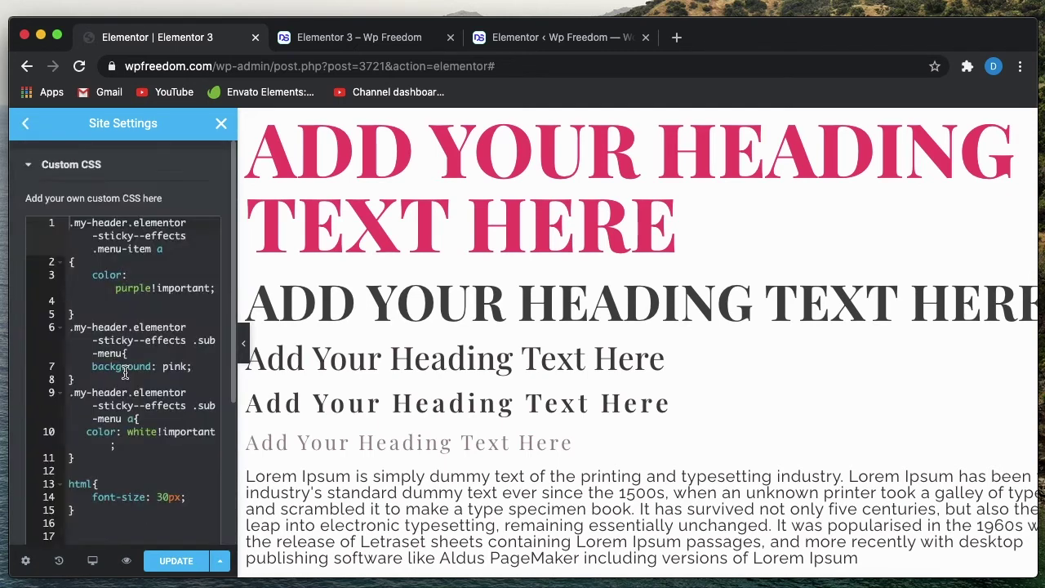
{"action": "scroll", "coordinate": [110, 427], "scroll_direction": "down", "scroll_amount": 2}
{"action": "left_click", "coordinate": [165, 412]}
{"action": "type", "text": "30"}
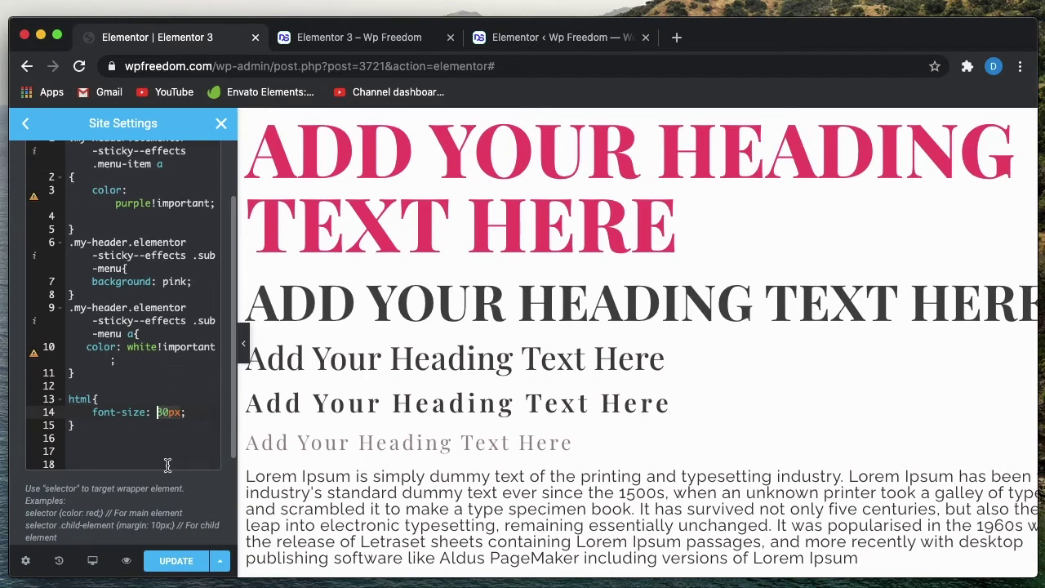
{"action": "key", "text": "ctrl+s"}
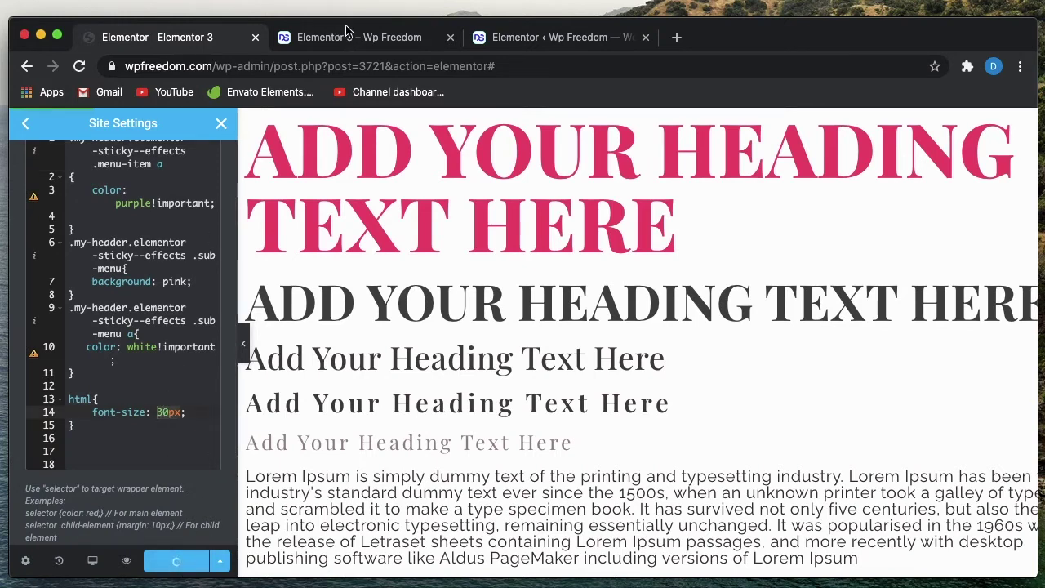
Inspect the pink H2 in the preview's DevTools to confirm its 91.56px size, then return to the editor.
{"action": "left_click", "coordinate": [349, 37]}
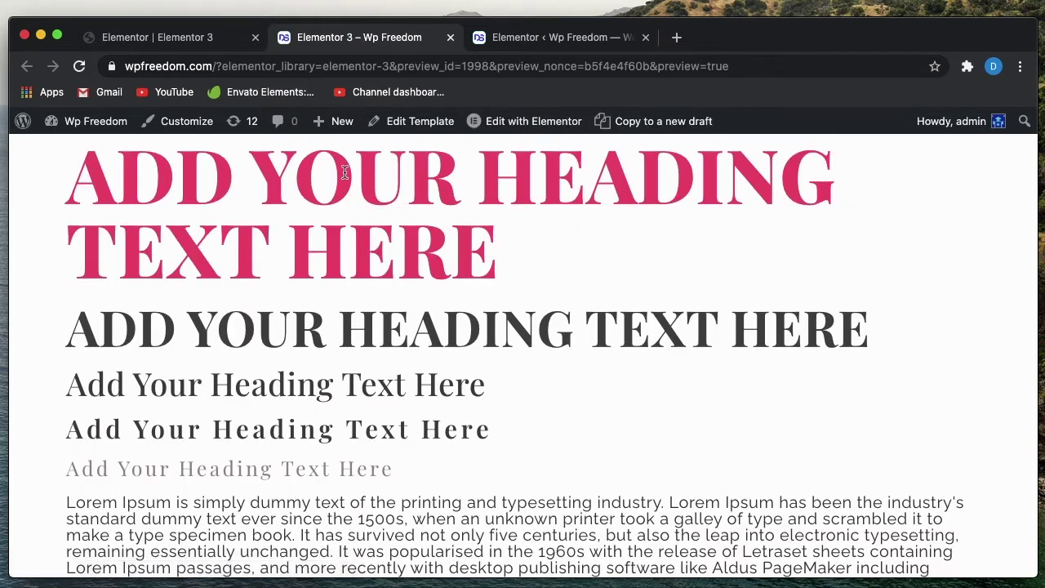
{"action": "right_click", "coordinate": [345, 173]}
{"action": "left_click", "coordinate": [384, 262]}
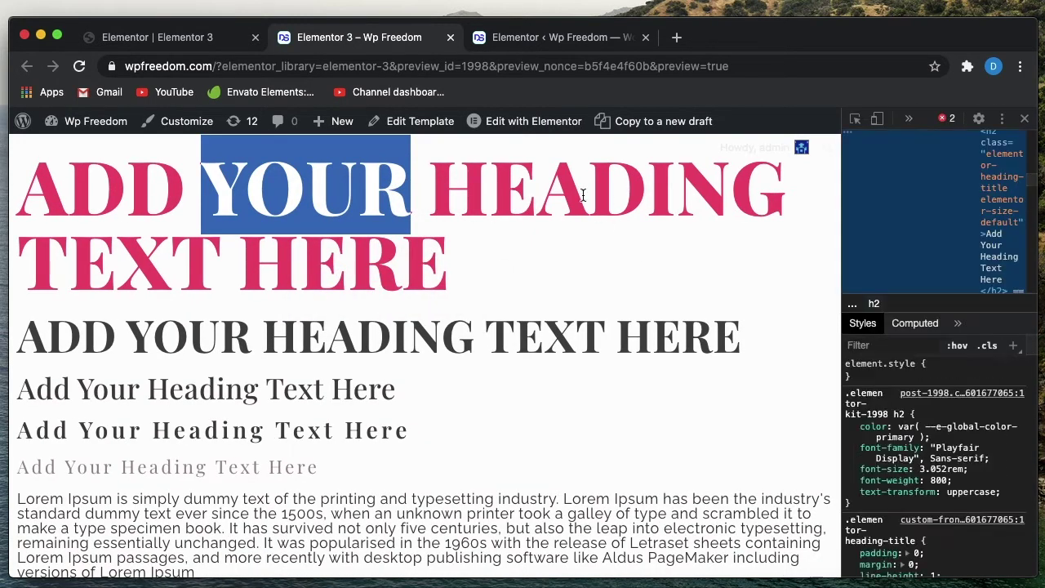
{"action": "left_click", "coordinate": [855, 119]}
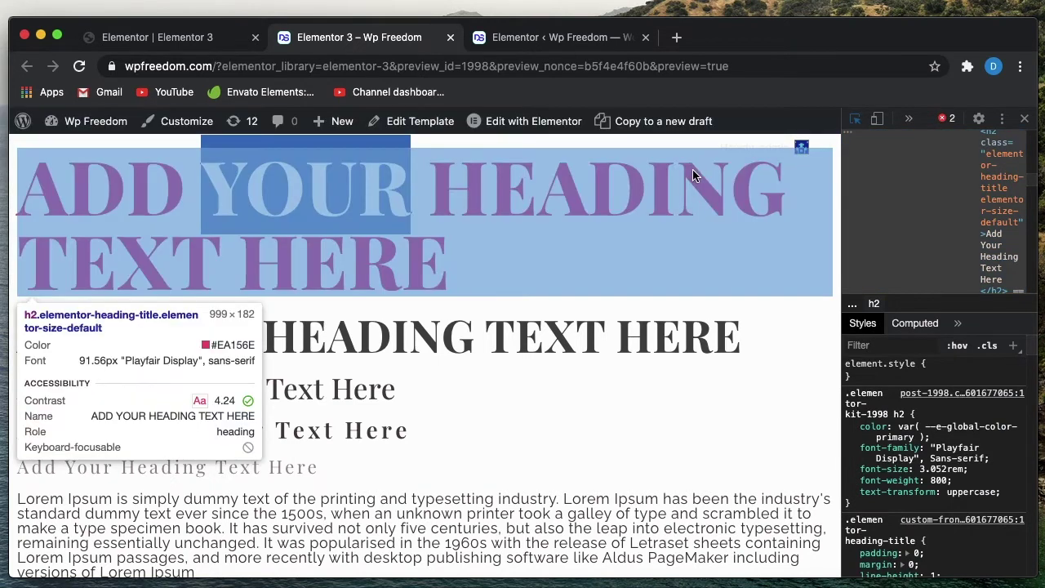
{"action": "left_click", "coordinate": [636, 180]}
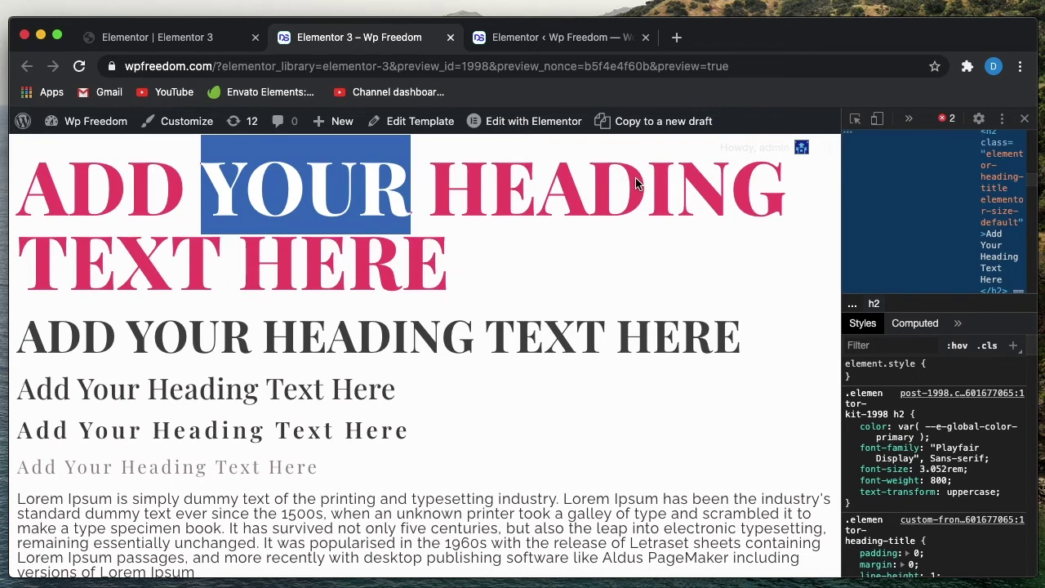
{"action": "double_click", "coordinate": [518, 219]}
{"action": "left_click", "coordinate": [403, 219], "text": "shift"}
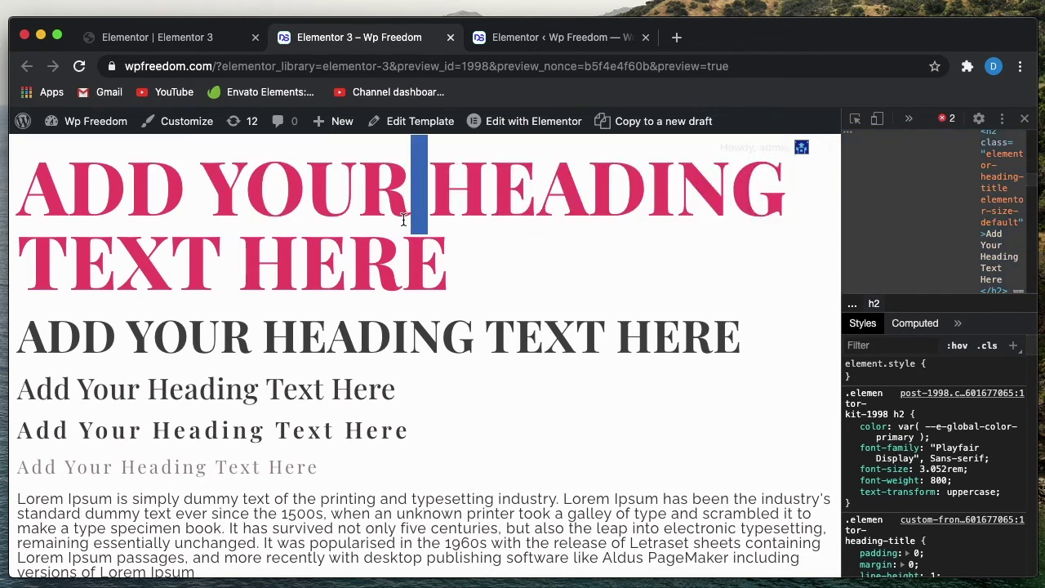
{"action": "left_click", "coordinate": [167, 37]}
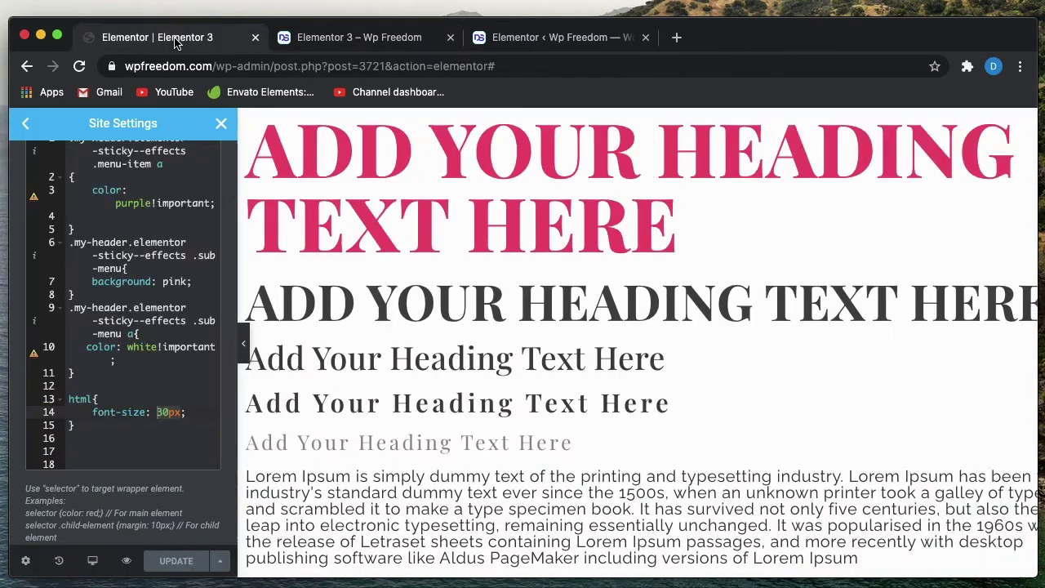
{"action": "left_click", "coordinate": [70, 399]}
{"action": "key", "text": "shift+Down"}
{"action": "key", "text": "shift+Down"}
{"action": "key", "text": "shift+Down"}
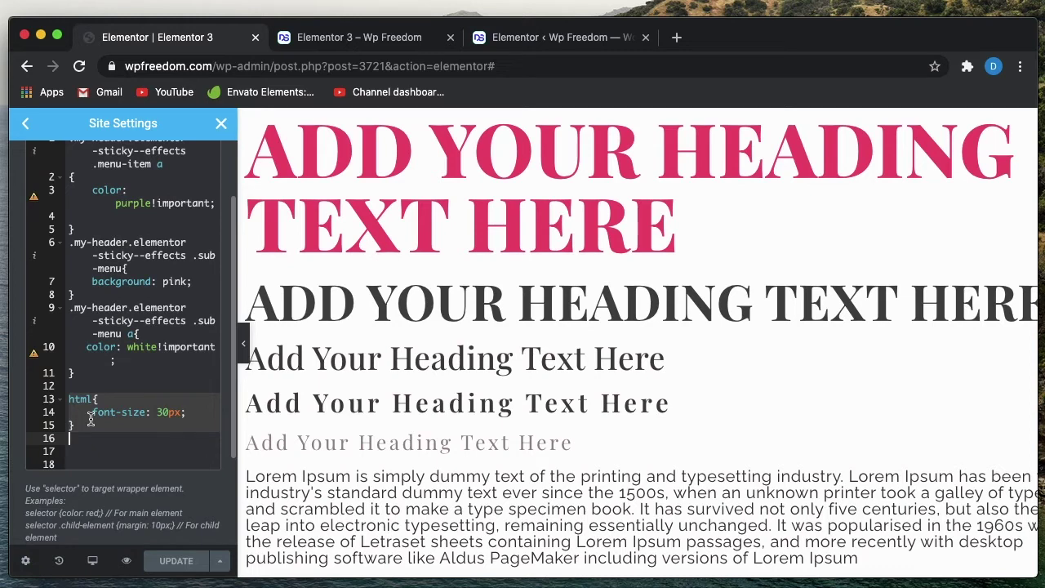
{"action": "scroll", "coordinate": [527, 402], "scroll_direction": "down", "scroll_amount": 1}
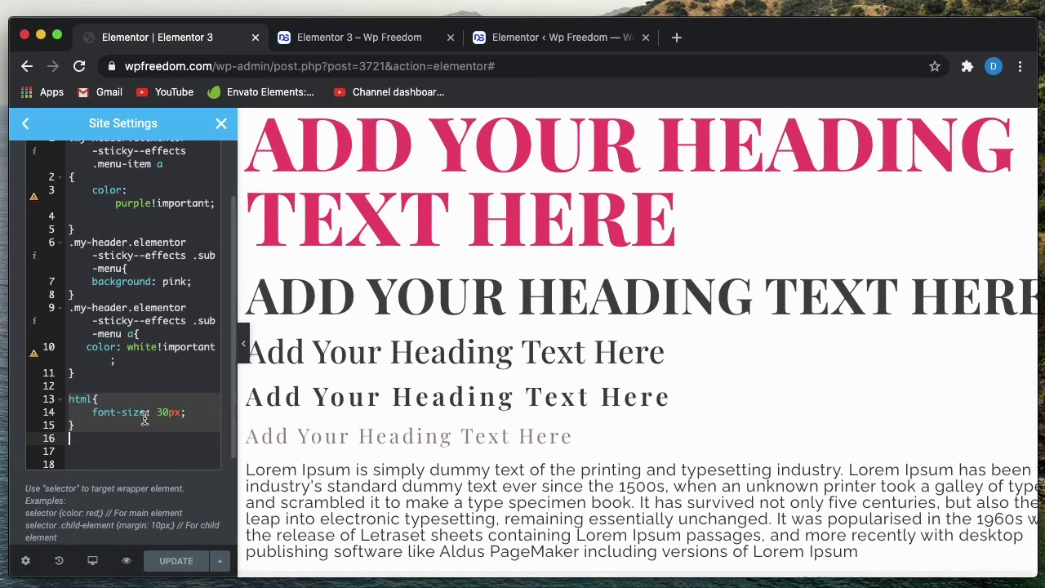
{"action": "scroll", "coordinate": [109, 309], "scroll_direction": "up", "scroll_amount": 3}
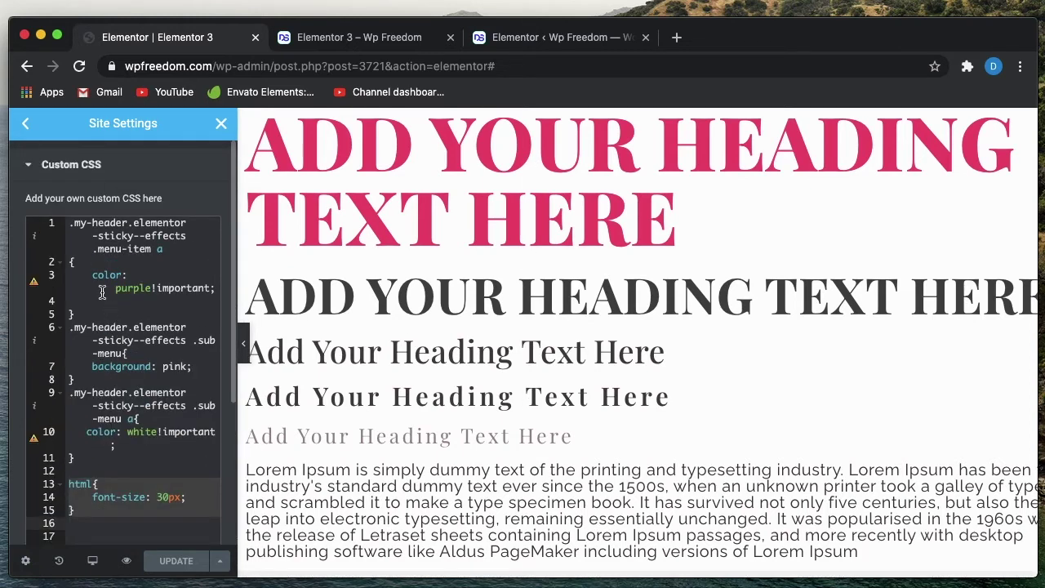
Check the 20 px body size in Theme Style typography, then open the H1 typography options.
{"action": "left_click", "coordinate": [26, 124]}
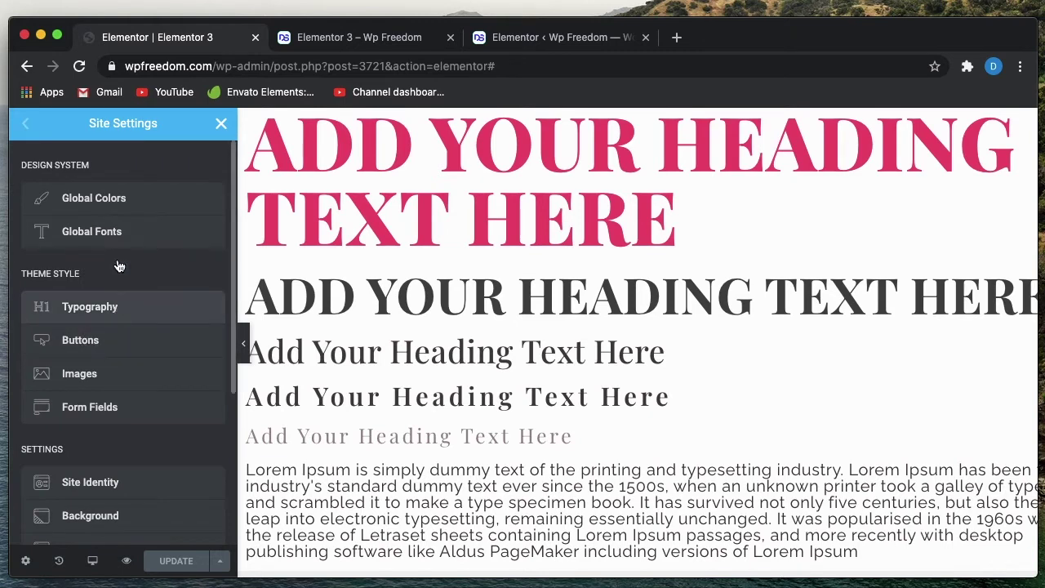
{"action": "left_click", "coordinate": [118, 295]}
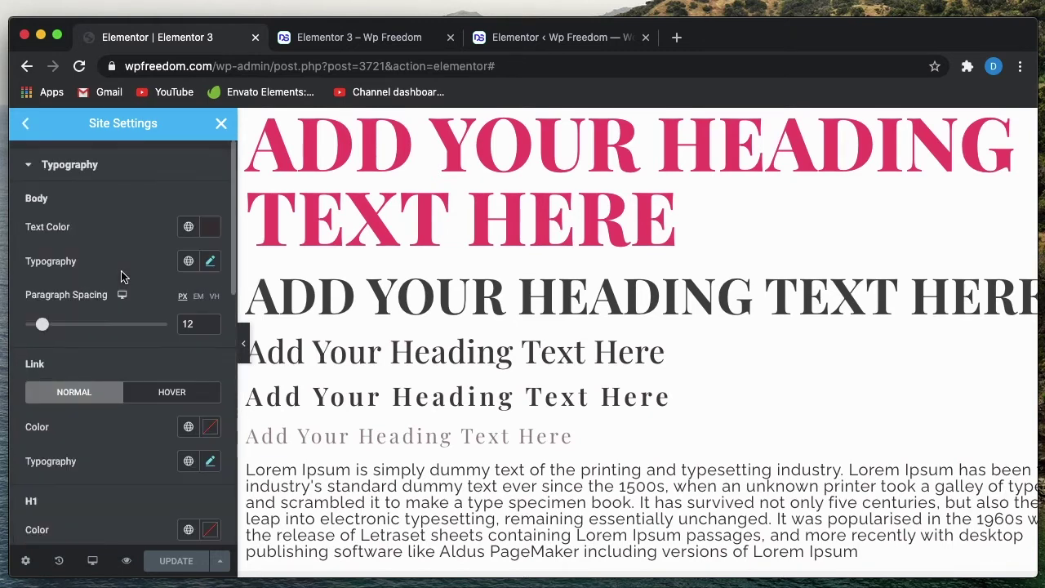
{"action": "left_click", "coordinate": [209, 264]}
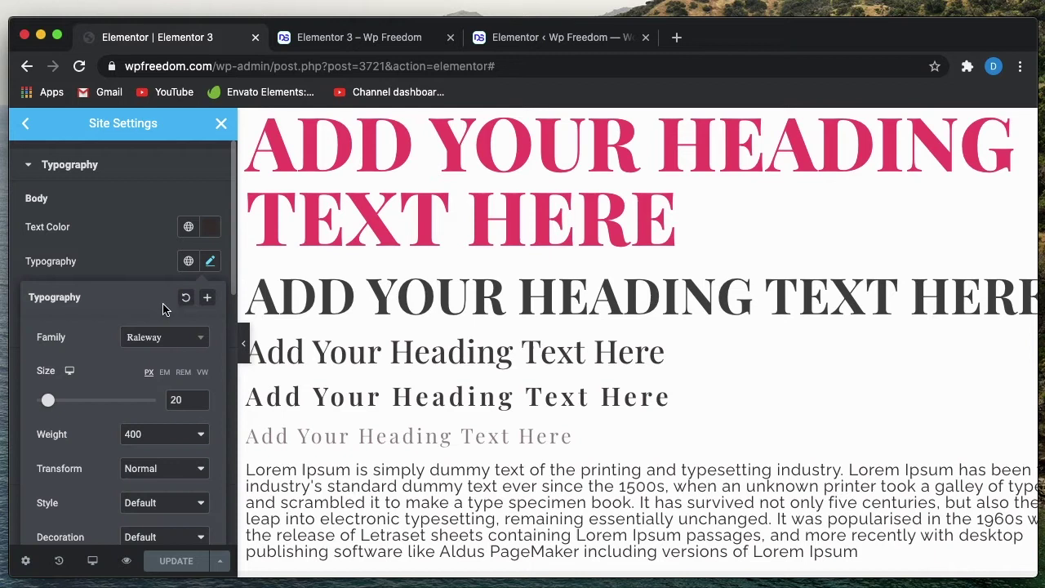
{"action": "double_click", "coordinate": [176, 400]}
{"action": "left_click", "coordinate": [210, 265]}
{"action": "scroll", "coordinate": [126, 351], "scroll_direction": "down", "scroll_amount": 1}
{"action": "scroll", "coordinate": [125, 351], "scroll_direction": "down", "scroll_amount": 5}
{"action": "left_click", "coordinate": [210, 245]}
Review the H1, H2, H3 and body typography sizes.
{"action": "left_click", "coordinate": [210, 243]}
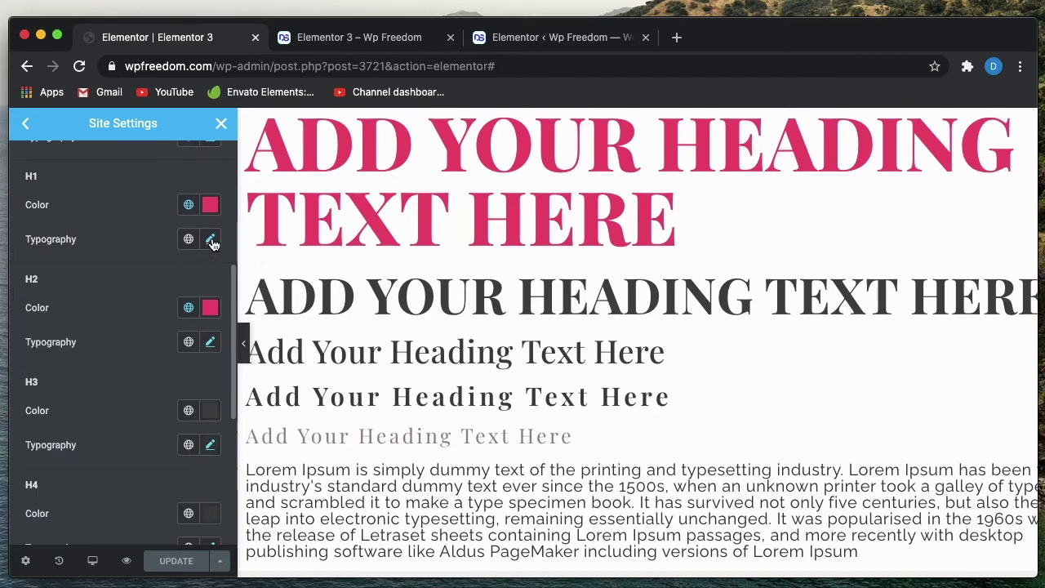
{"action": "left_click", "coordinate": [210, 342]}
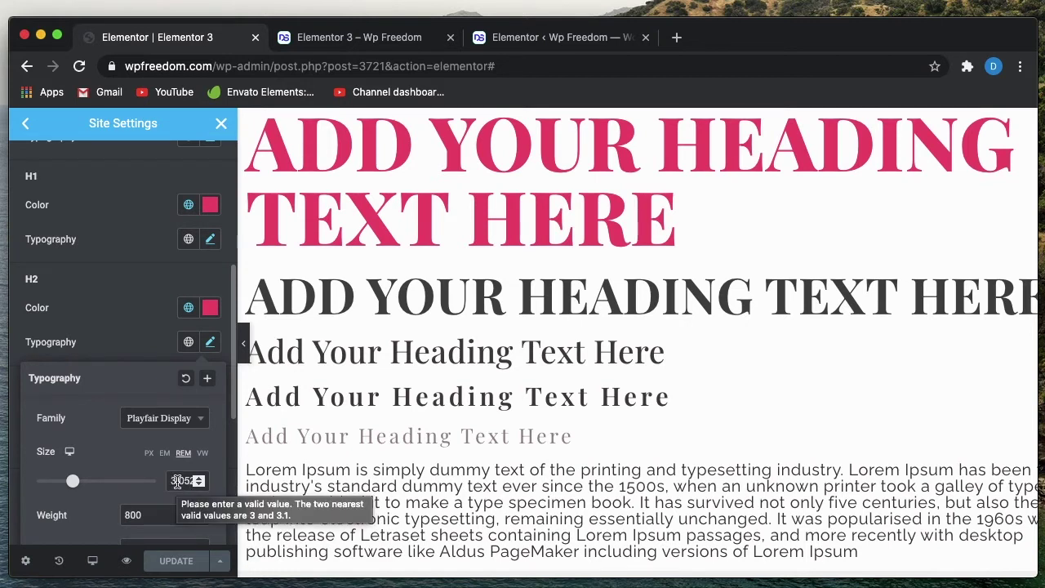
{"action": "left_click", "coordinate": [209, 342]}
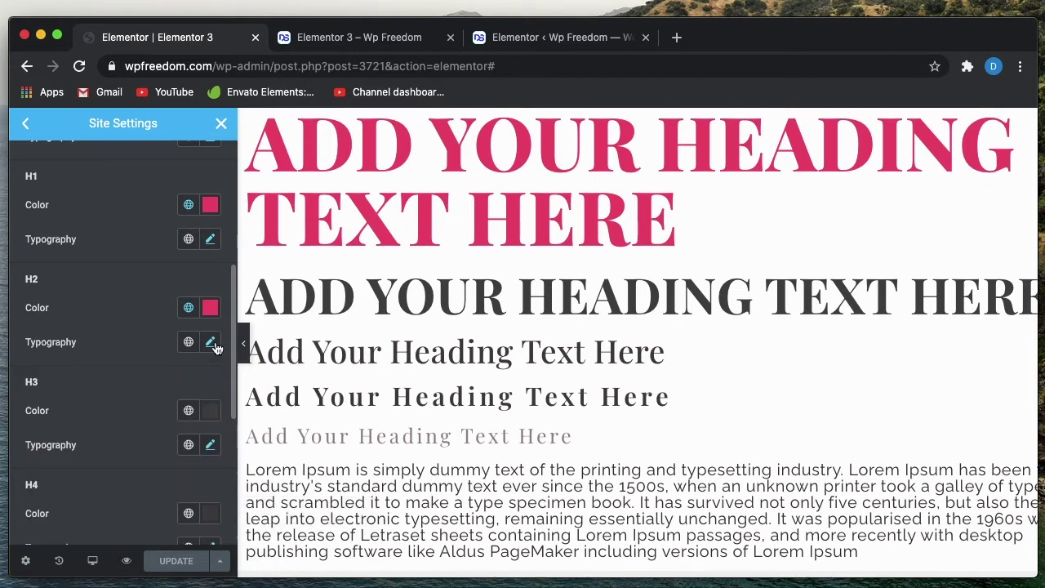
{"action": "left_click", "coordinate": [208, 446]}
{"action": "scroll", "coordinate": [124, 436], "scroll_direction": "down", "scroll_amount": 5}
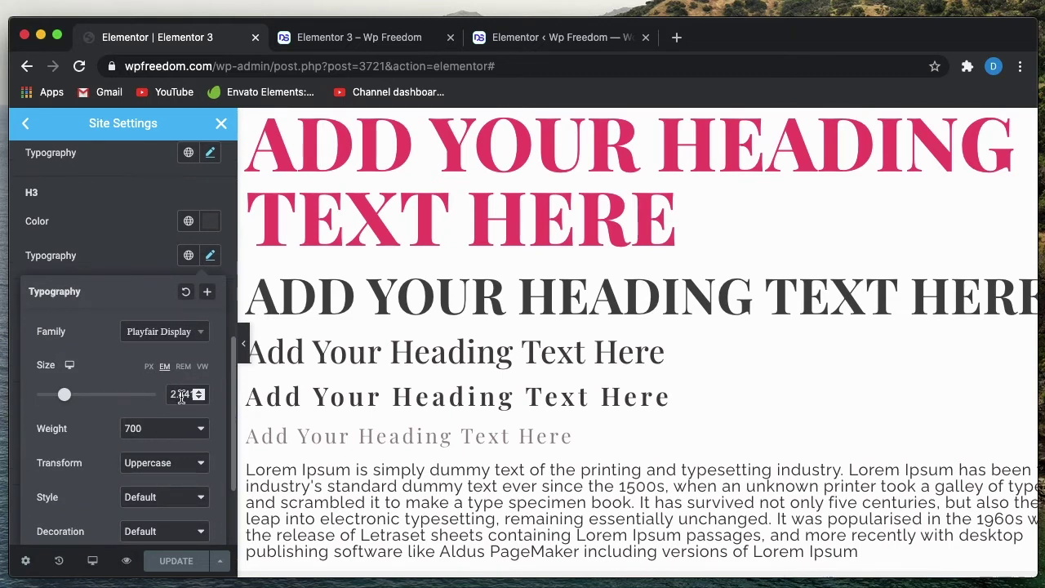
{"action": "scroll", "coordinate": [181, 394], "scroll_direction": "up", "scroll_amount": 12}
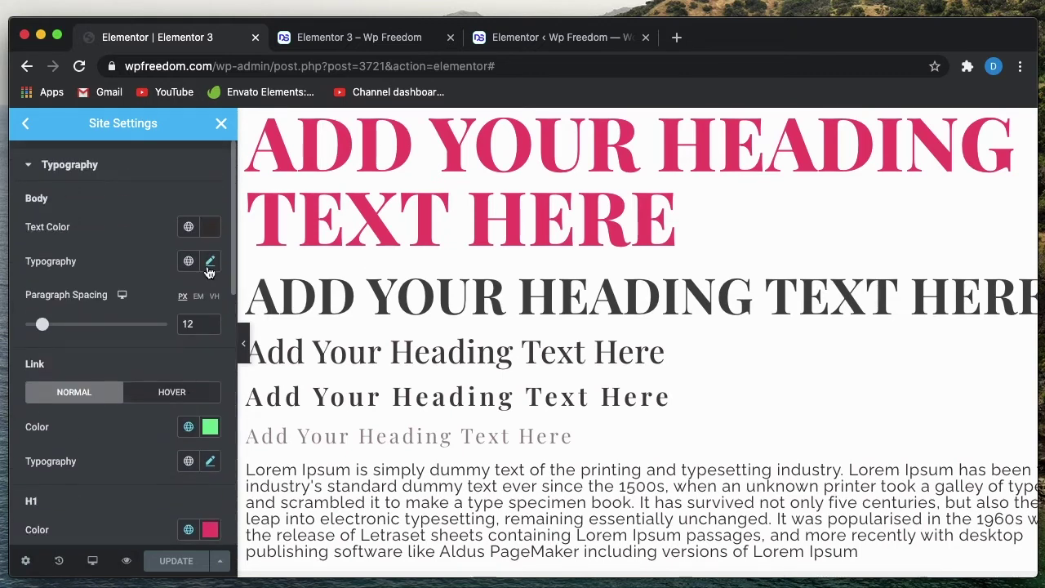
{"action": "left_click", "coordinate": [210, 265]}
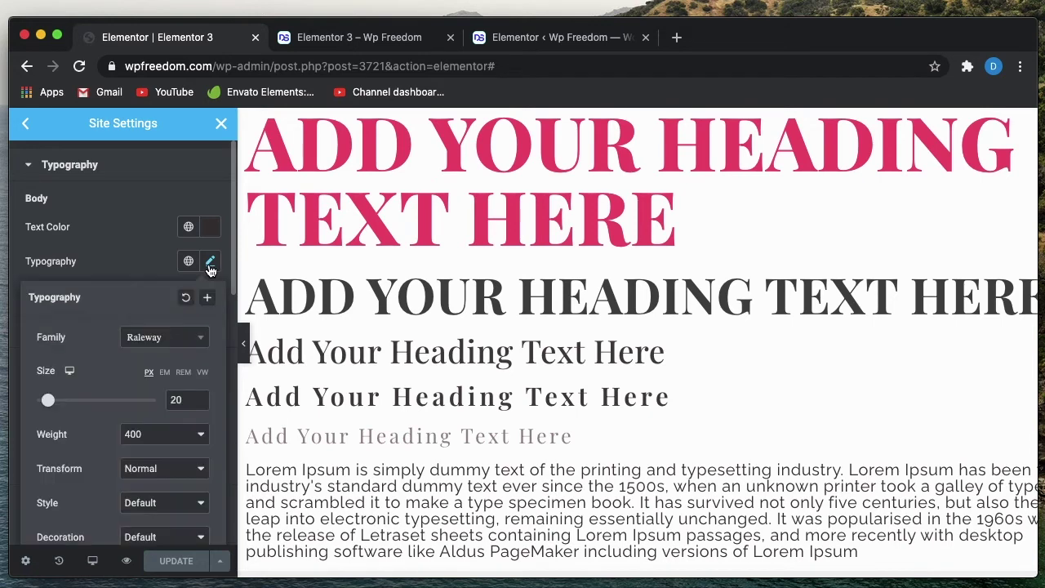
{"action": "left_click", "coordinate": [210, 266]}
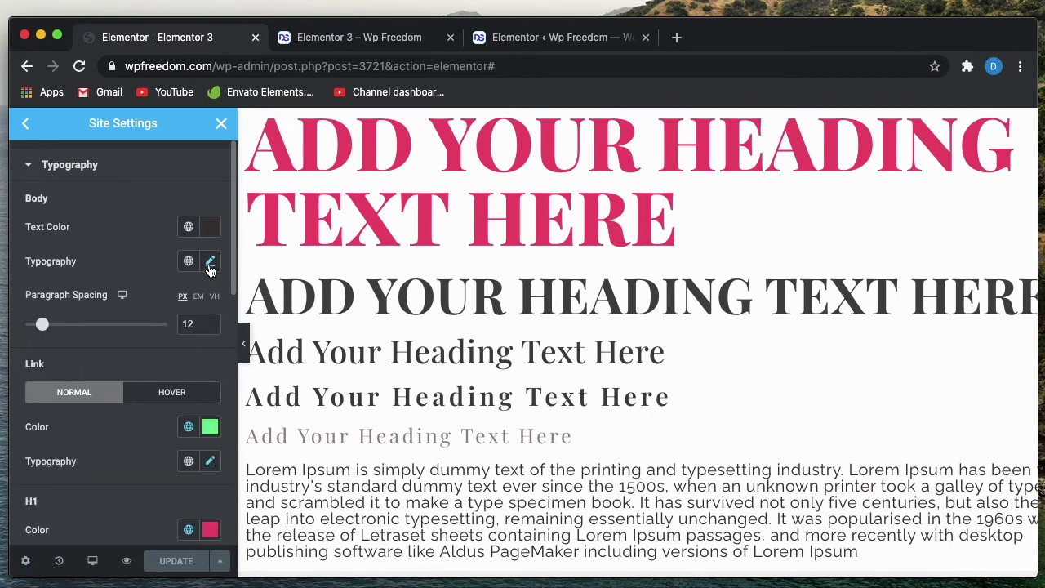
{"action": "left_click", "coordinate": [210, 268]}
{"action": "left_click", "coordinate": [208, 271]}
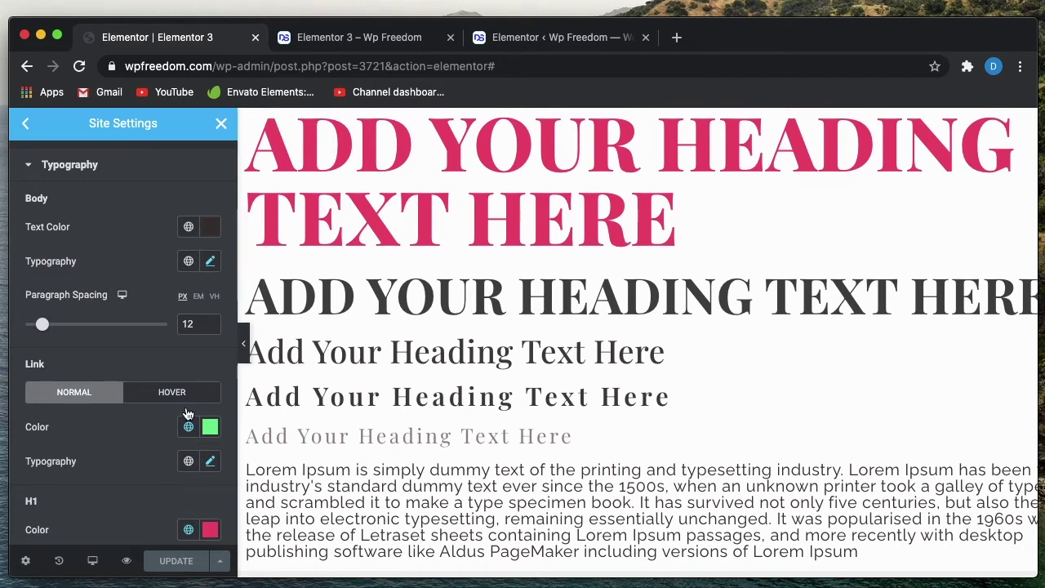
Recheck the body typography size, then return to the settings list toward Custom CSS.
{"action": "left_click", "coordinate": [25, 126]}
{"action": "scroll", "coordinate": [94, 424], "scroll_direction": "down", "scroll_amount": 3}
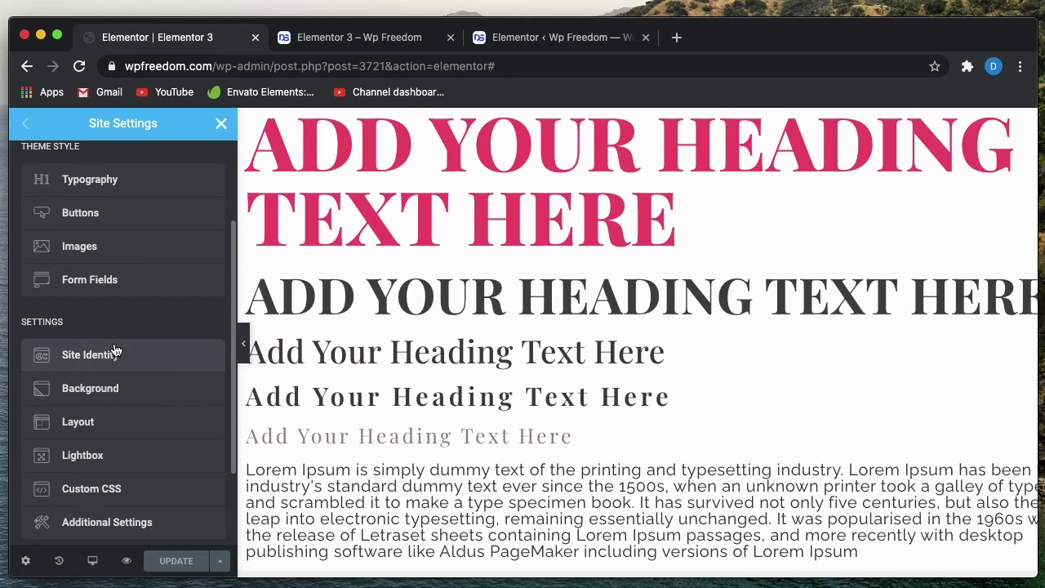
{"action": "scroll", "coordinate": [121, 313], "scroll_direction": "up", "scroll_amount": 3}
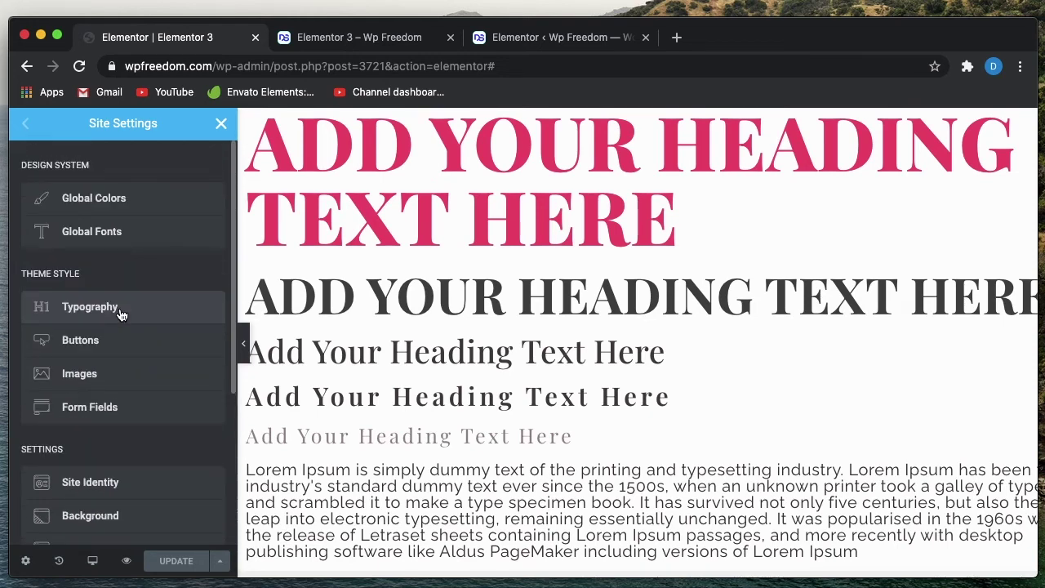
{"action": "left_click", "coordinate": [90, 307]}
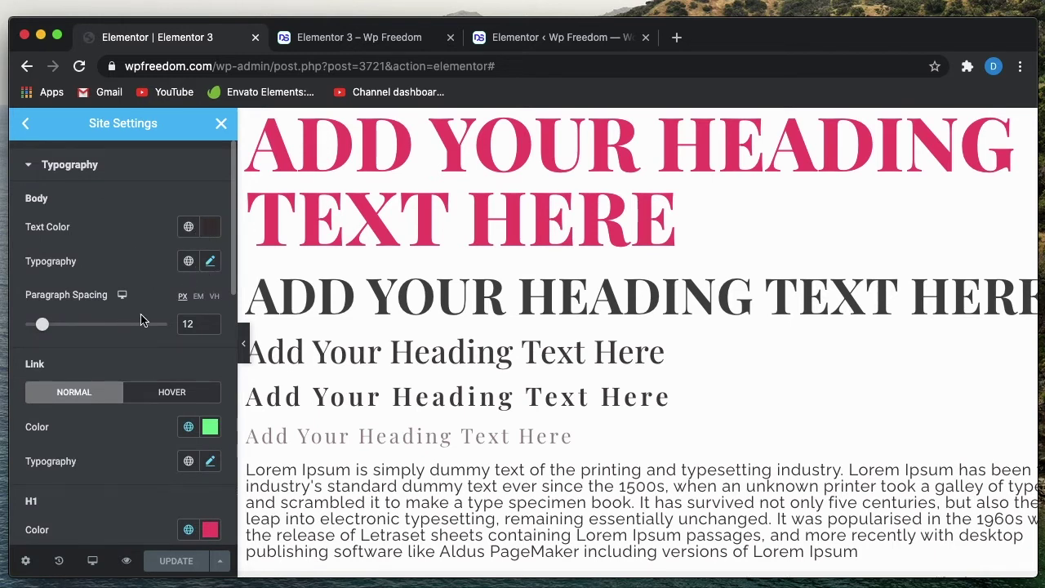
{"action": "left_click", "coordinate": [210, 263]}
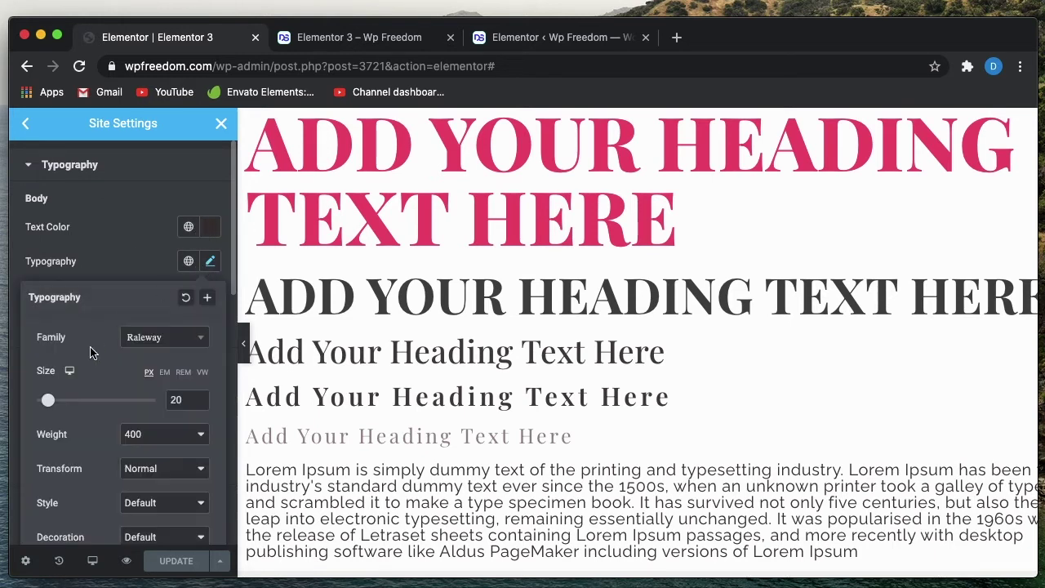
{"action": "left_click", "coordinate": [210, 261]}
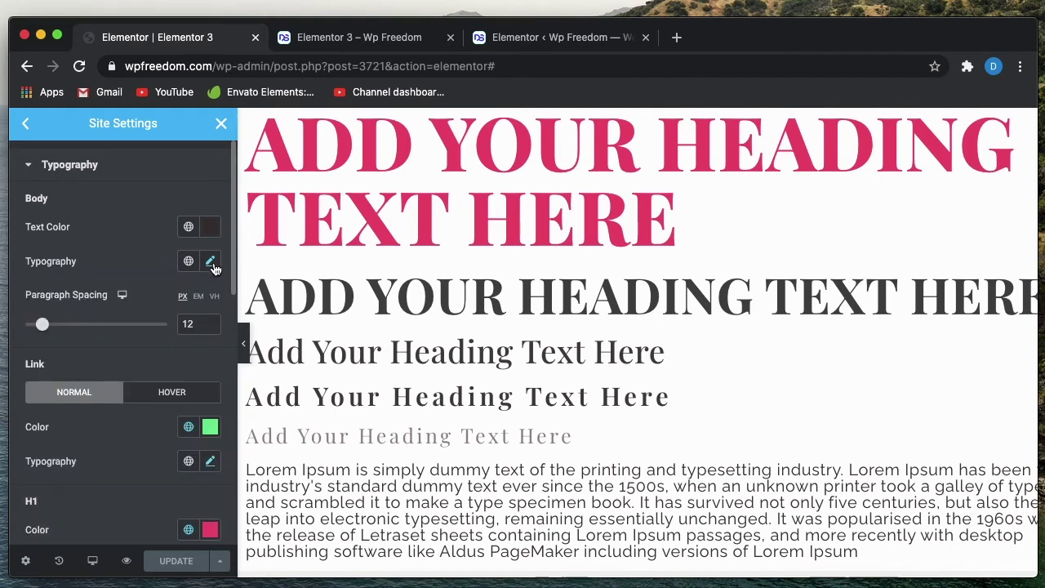
{"action": "left_click", "coordinate": [25, 123]}
{"action": "scroll", "coordinate": [108, 361], "scroll_direction": "down", "scroll_amount": 2}
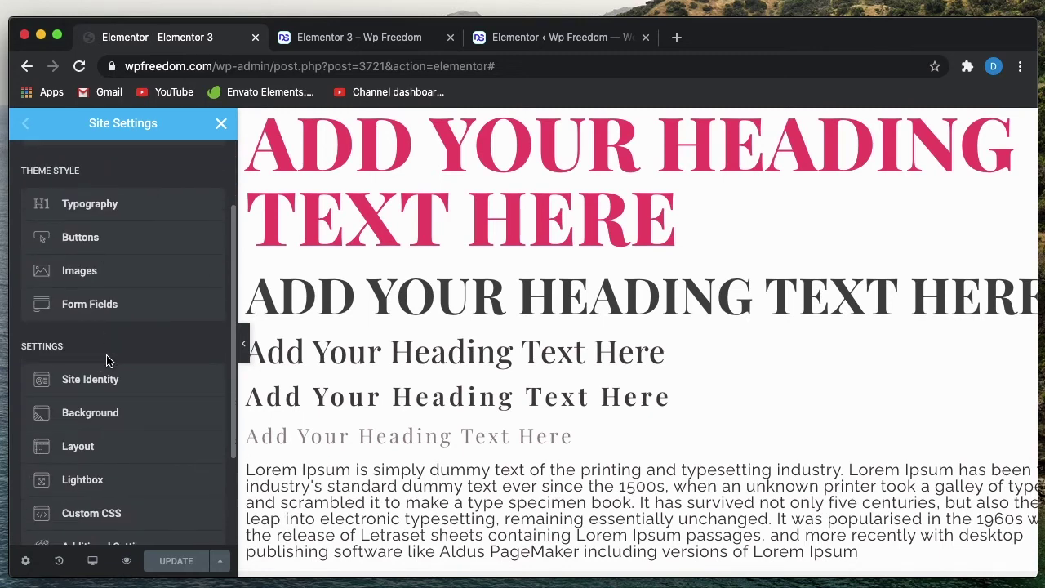
{"action": "scroll", "coordinate": [109, 362], "scroll_direction": "down", "scroll_amount": 2}
Open Custom CSS, select the html font-size: 30px rule, and return to the settings list.
{"action": "left_click", "coordinate": [91, 446]}
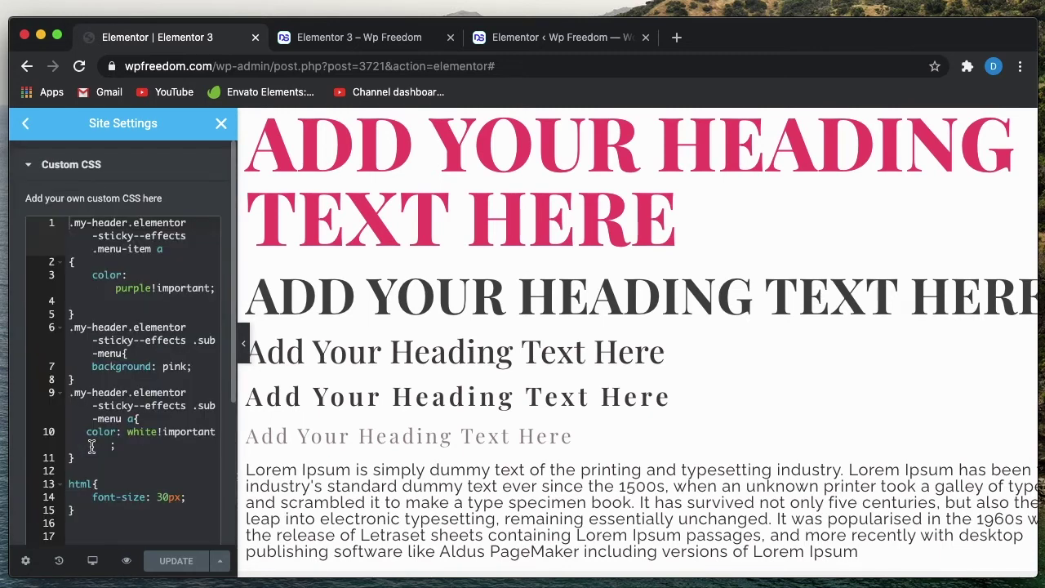
{"action": "scroll", "coordinate": [91, 447], "scroll_direction": "down", "scroll_amount": 3}
{"action": "left_click", "coordinate": [71, 340]}
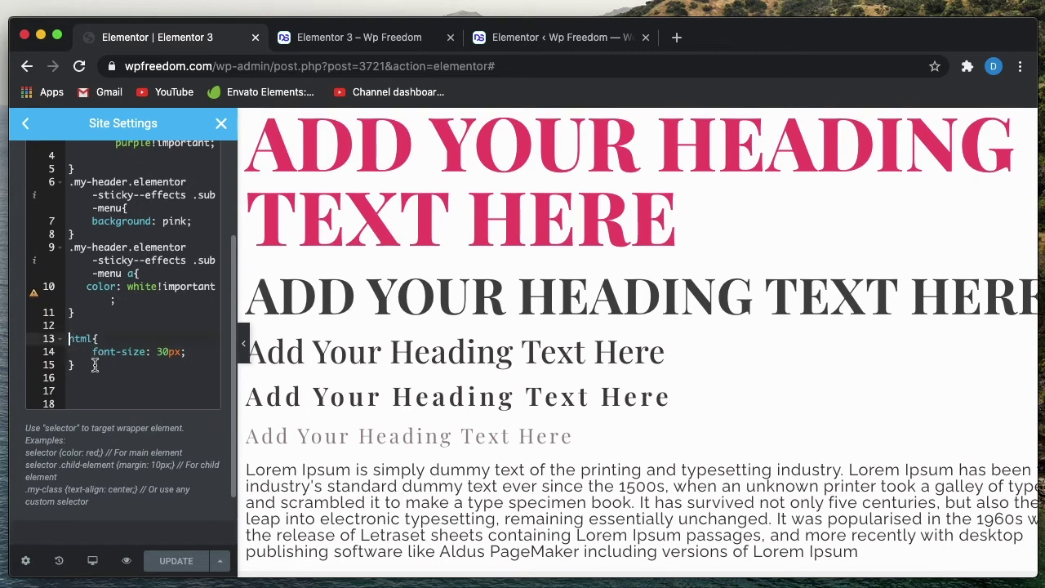
{"action": "left_click", "coordinate": [95, 365], "text": "shift"}
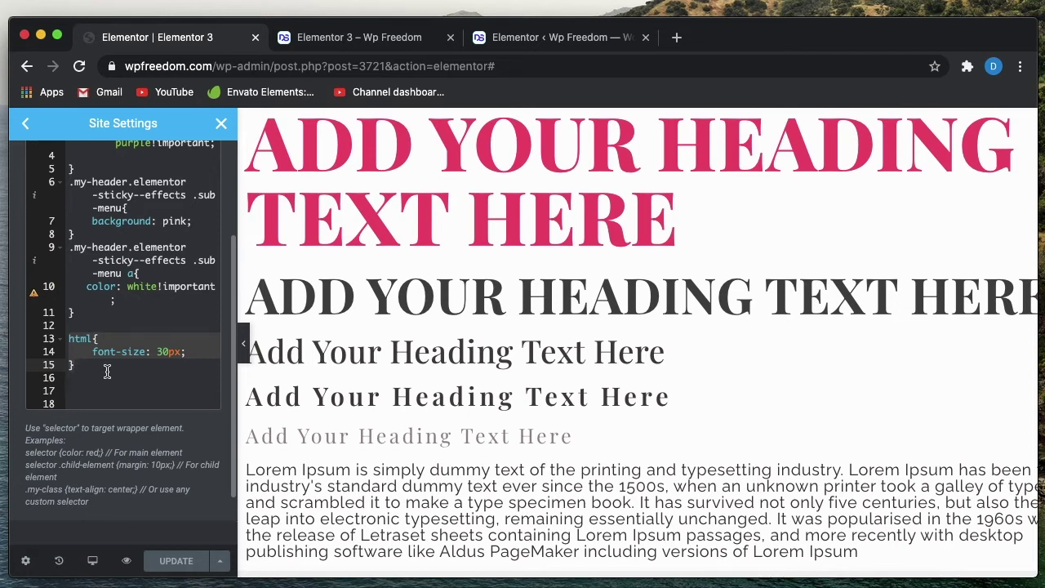
{"action": "scroll", "coordinate": [63, 249], "scroll_direction": "up", "scroll_amount": 4}
{"action": "left_click", "coordinate": [29, 126]}
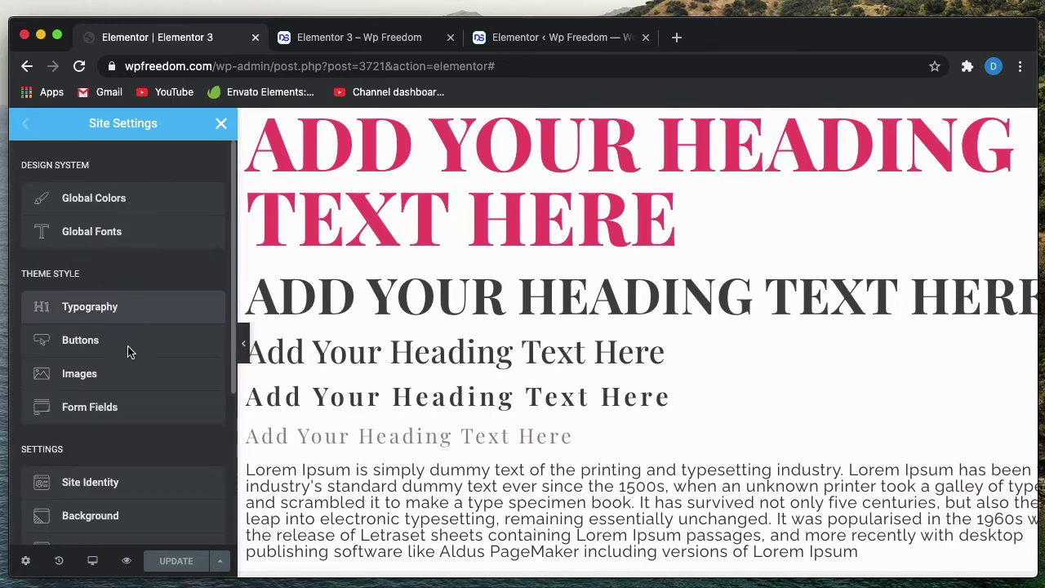
Open theme typography and select preview headings and the Lorem Ipsum paragraph to compare sizes.
{"action": "left_click", "coordinate": [132, 301]}
{"action": "scroll", "coordinate": [144, 319], "scroll_direction": "down", "scroll_amount": 3}
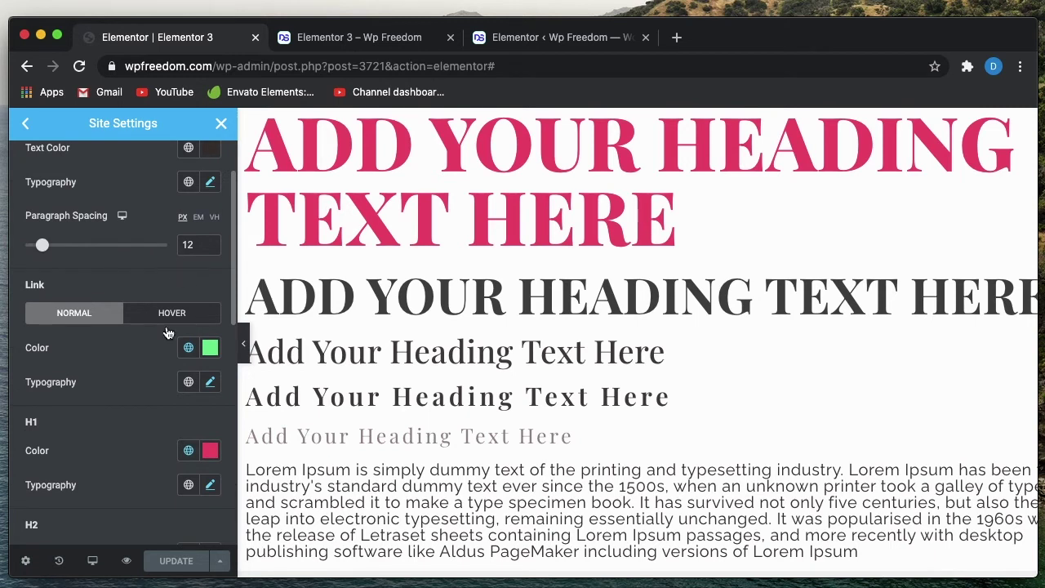
{"action": "scroll", "coordinate": [168, 343], "scroll_direction": "down", "scroll_amount": 5}
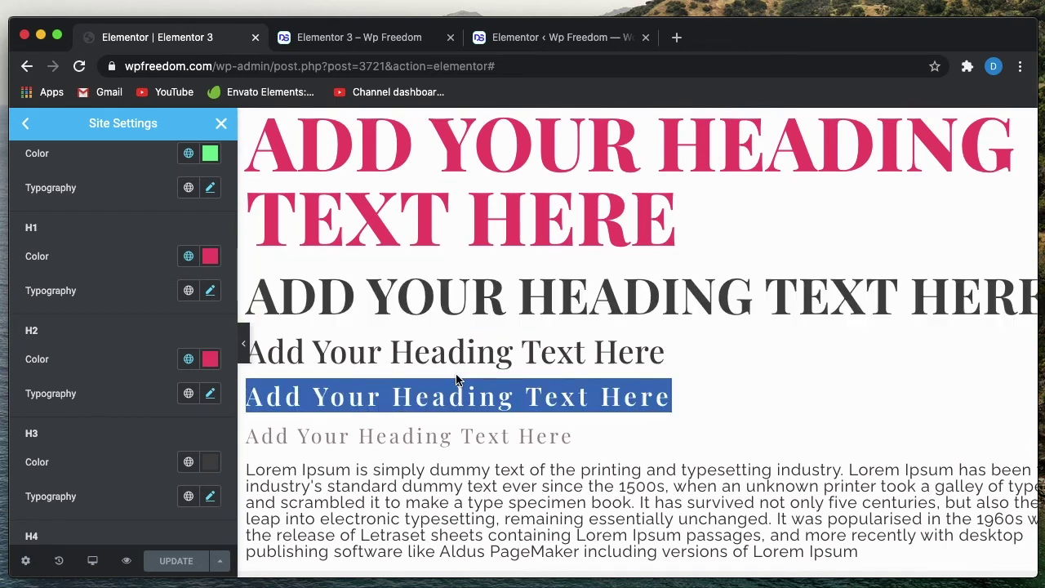
{"action": "triple_click", "coordinate": [409, 356]}
{"action": "triple_click", "coordinate": [401, 435]}
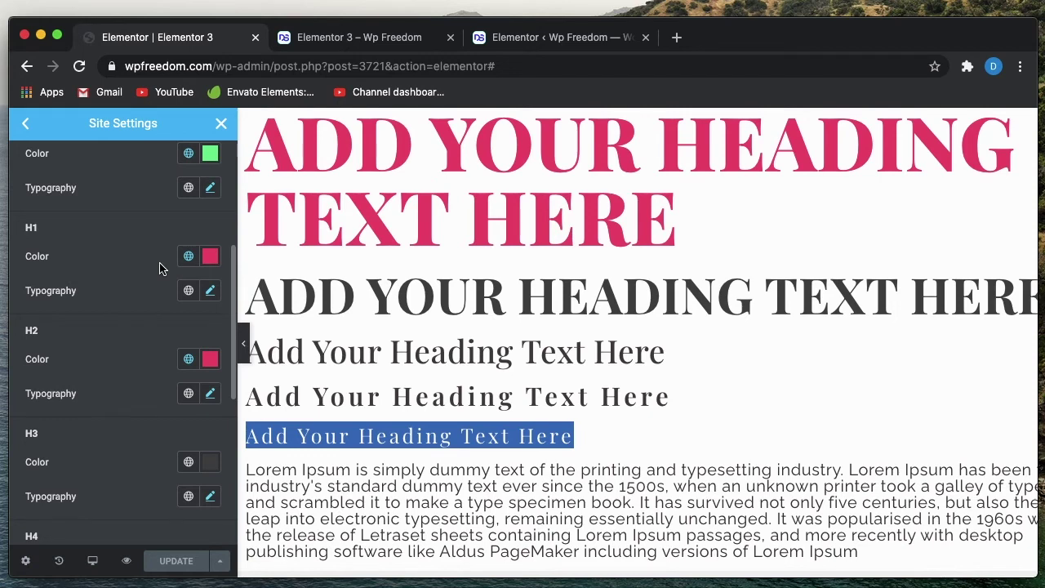
{"action": "scroll", "coordinate": [159, 269], "scroll_direction": "up", "scroll_amount": 5}
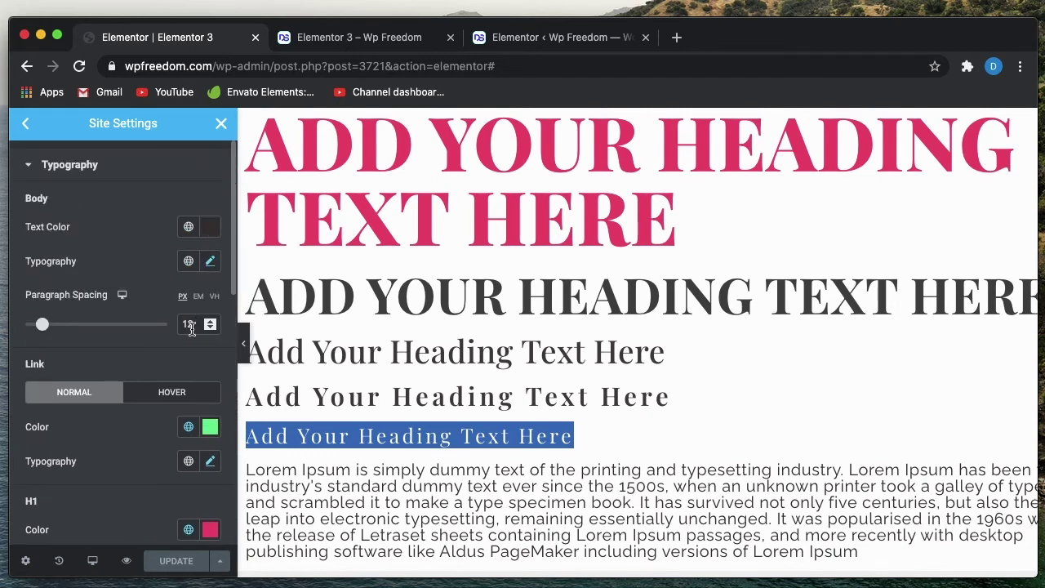
{"action": "scroll", "coordinate": [90, 384], "scroll_direction": "down", "scroll_amount": 5}
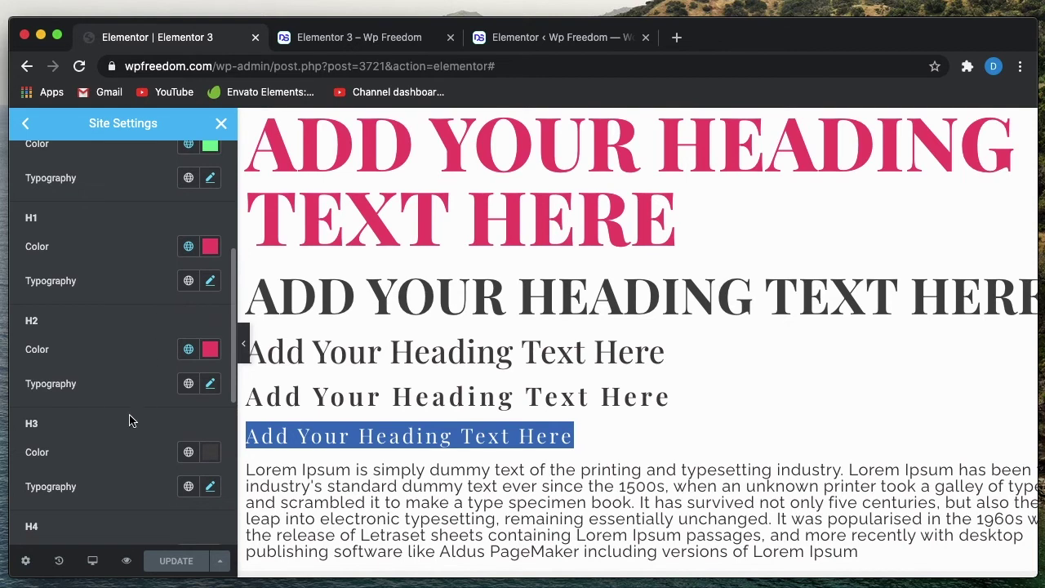
{"action": "triple_click", "coordinate": [408, 211]}
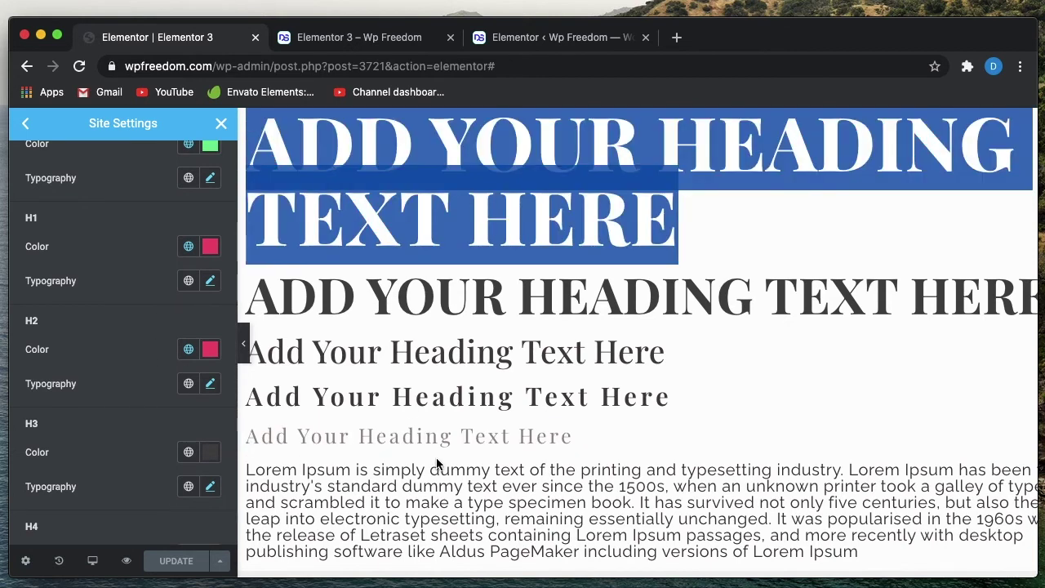
{"action": "triple_click", "coordinate": [439, 465]}
Reselect the pink heading and the second heading line in the preview to compare their sizes.
{"action": "scroll", "coordinate": [450, 187], "scroll_direction": "up", "scroll_amount": 1}
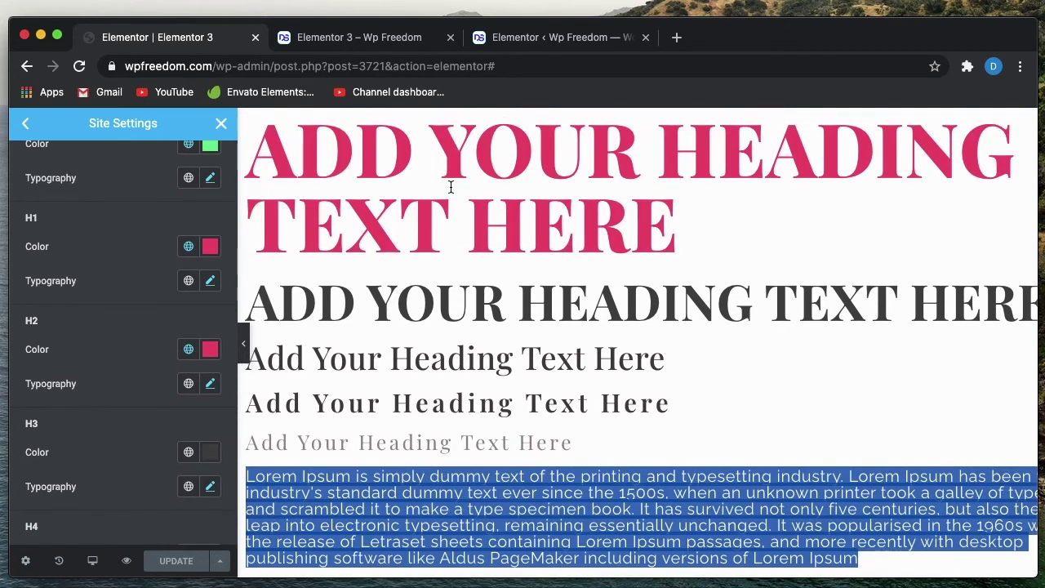
{"action": "triple_click", "coordinate": [451, 187]}
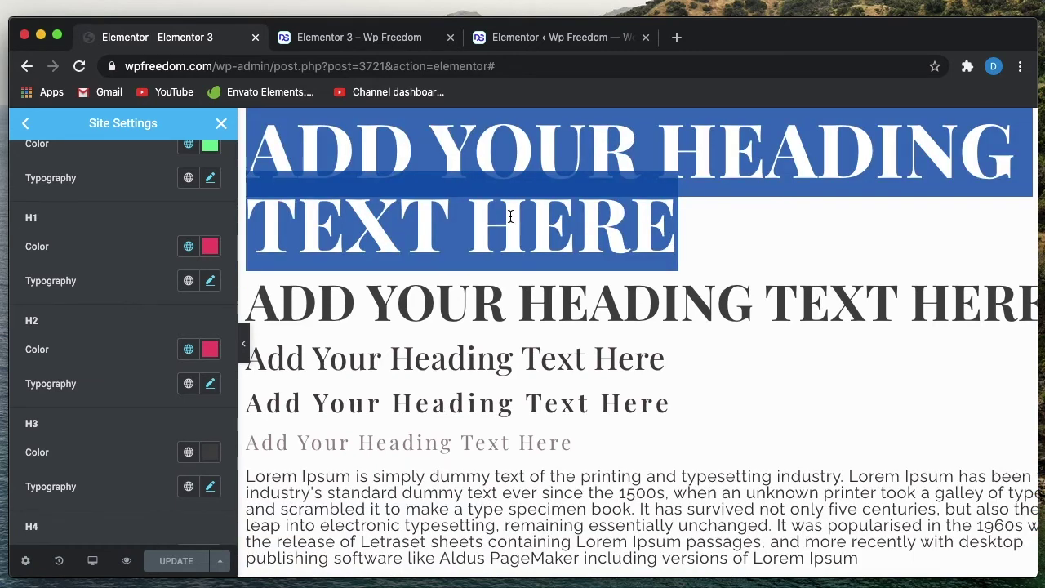
{"action": "double_click", "coordinate": [521, 226]}
{"action": "left_click", "coordinate": [521, 226]}
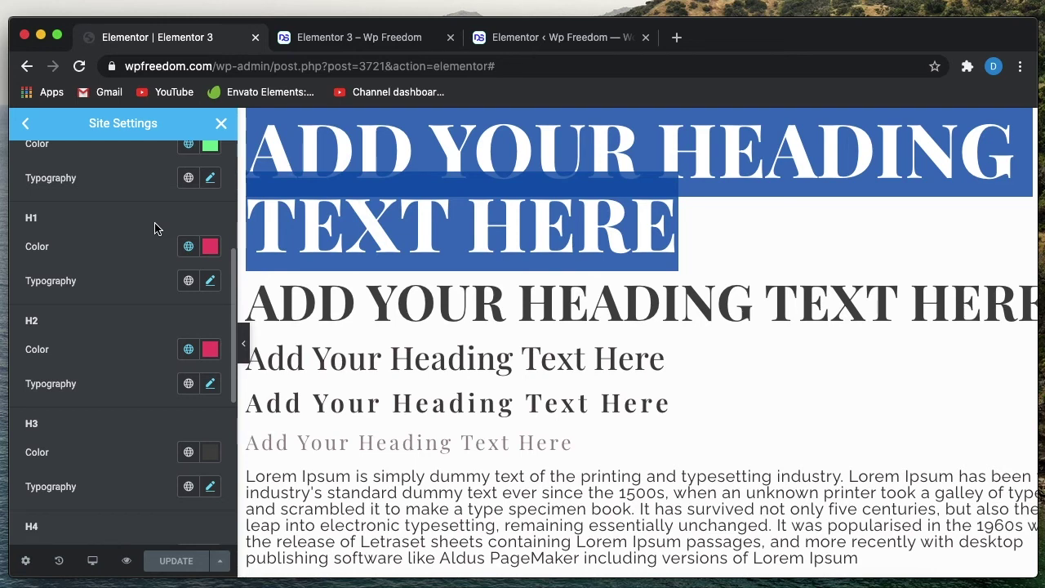
{"action": "triple_click", "coordinate": [417, 300]}
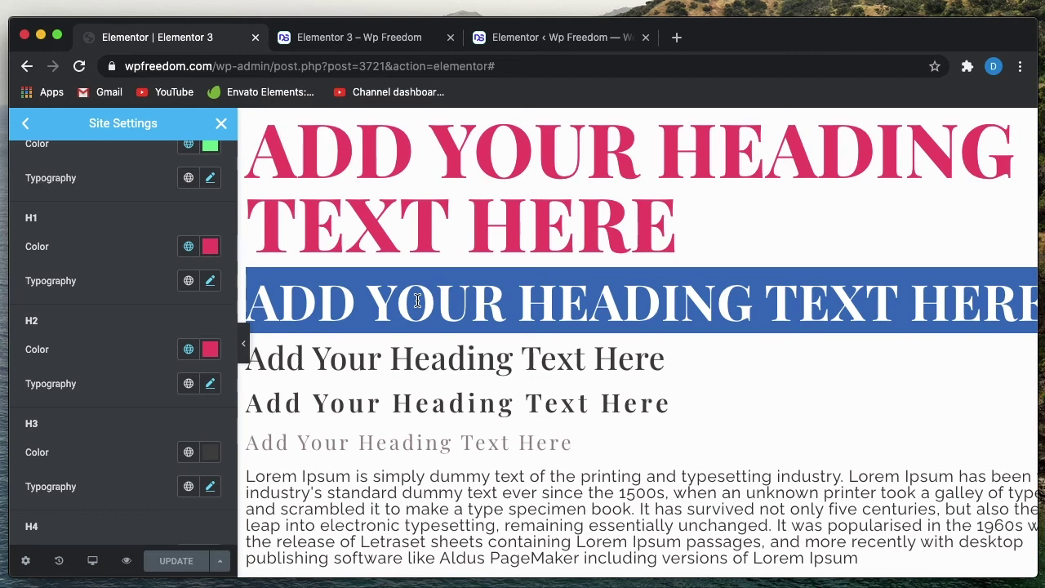
{"action": "triple_click", "coordinate": [532, 159]}
{"action": "left_click", "coordinate": [513, 166]}
{"action": "triple_click", "coordinate": [513, 166]}
{"action": "left_click", "coordinate": [512, 166]}
{"action": "triple_click", "coordinate": [513, 165]}
{"action": "scroll", "coordinate": [133, 284], "scroll_direction": "up", "scroll_amount": 5}
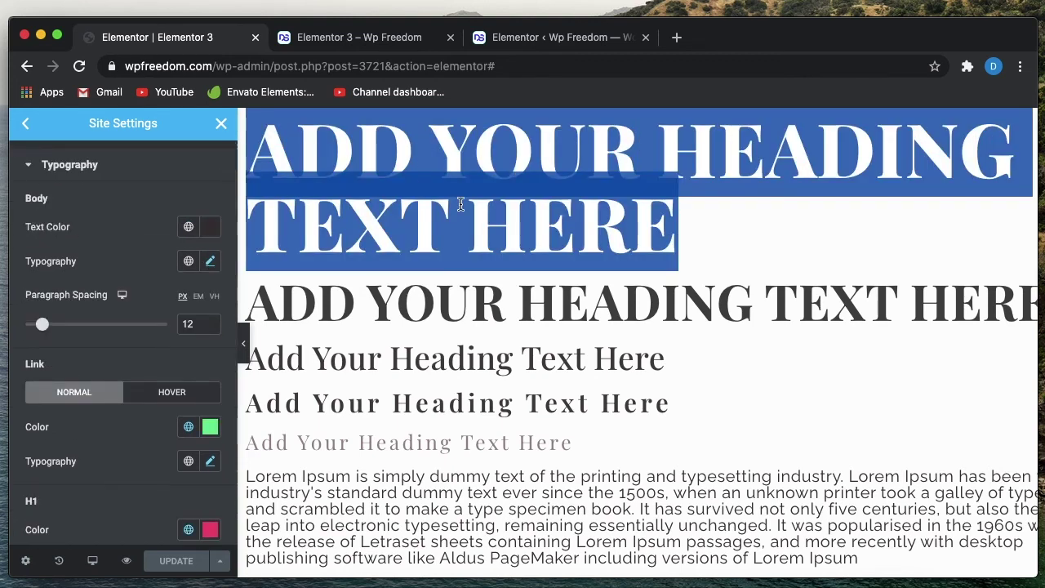
{"action": "triple_click", "coordinate": [451, 291]}
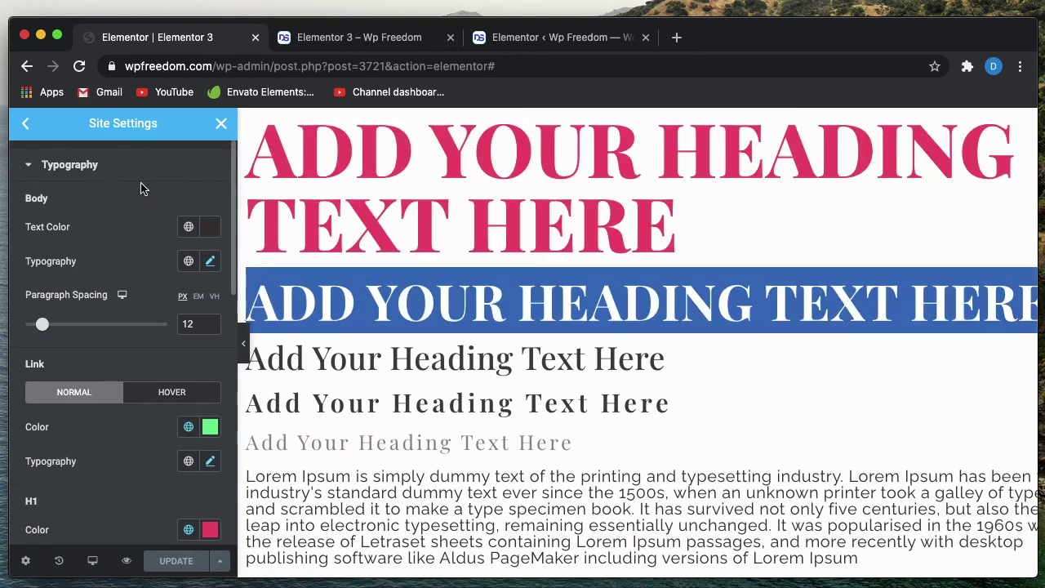
Reopen Custom CSS and highlight the html { font-size: 30px; } rule on lines 13–15.
{"action": "left_click", "coordinate": [25, 125]}
{"action": "scroll", "coordinate": [113, 327], "scroll_direction": "down", "scroll_amount": 5}
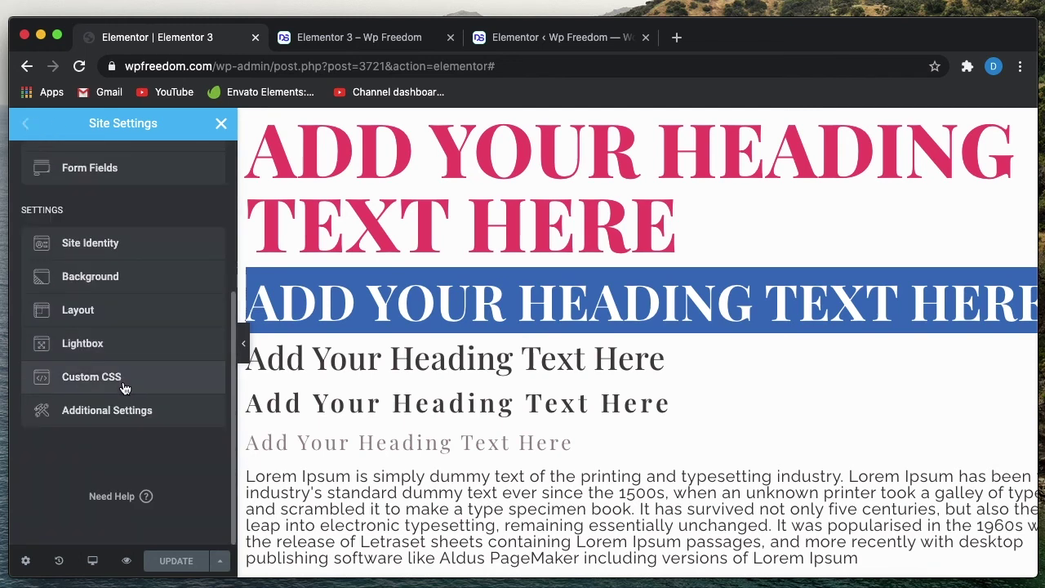
{"action": "left_click", "coordinate": [89, 375]}
{"action": "scroll", "coordinate": [81, 408], "scroll_direction": "down", "scroll_amount": 2}
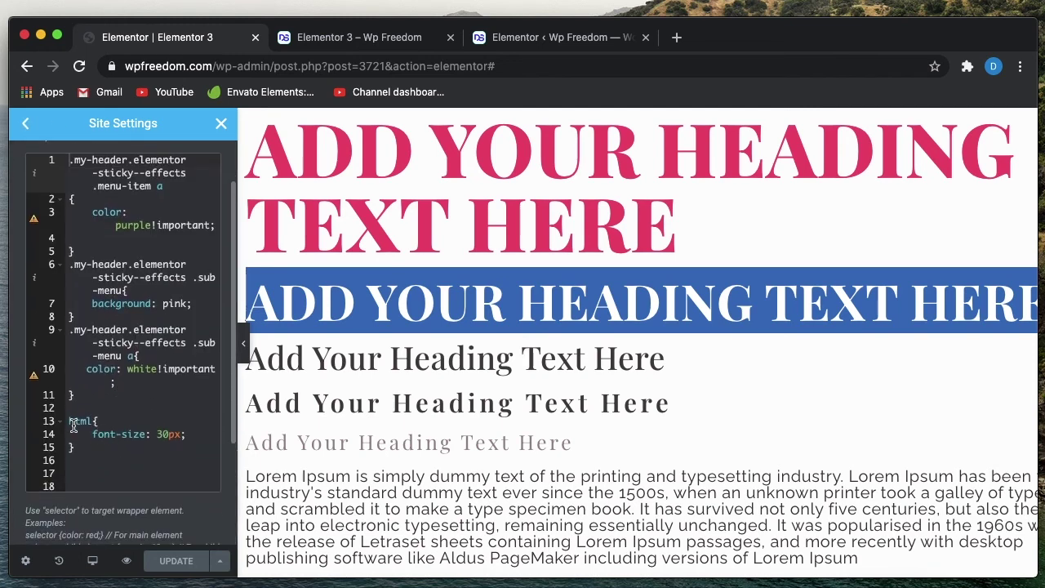
{"action": "left_click_drag", "start_coordinate": [70, 422], "coordinate": [102, 451]}
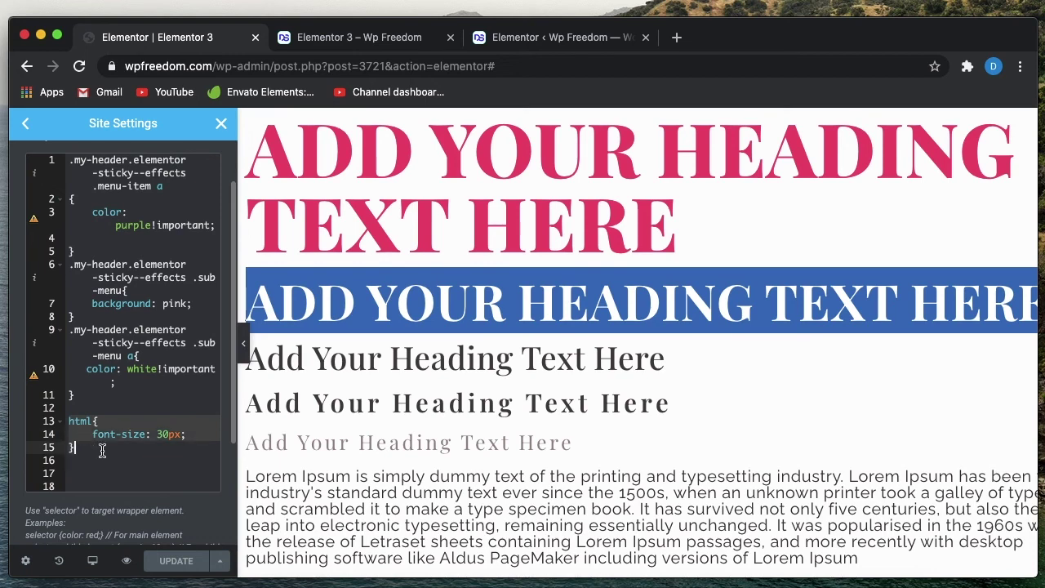